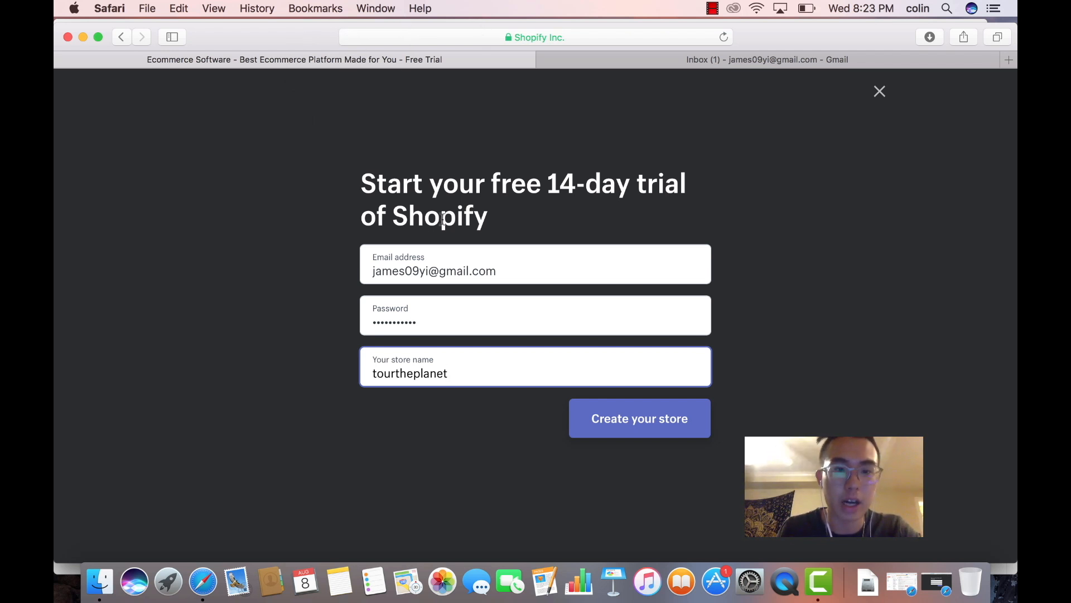
left_click_drag(386, 213, 463, 153)
left_click(618, 202)
left_click(469, 223)
left_click(470, 268)
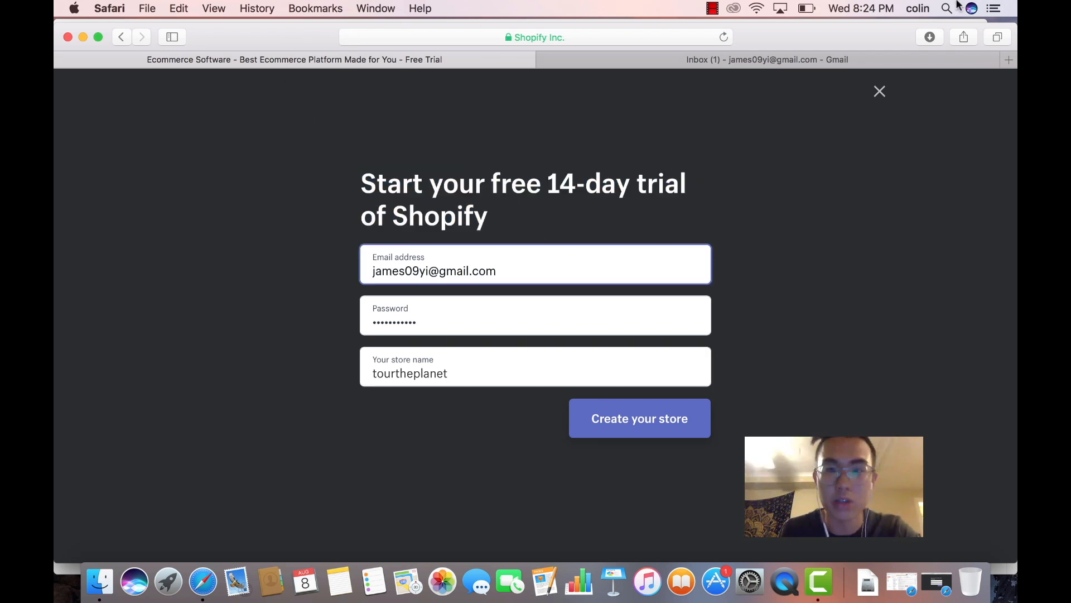
left_click(703, 63)
left_click(384, 58)
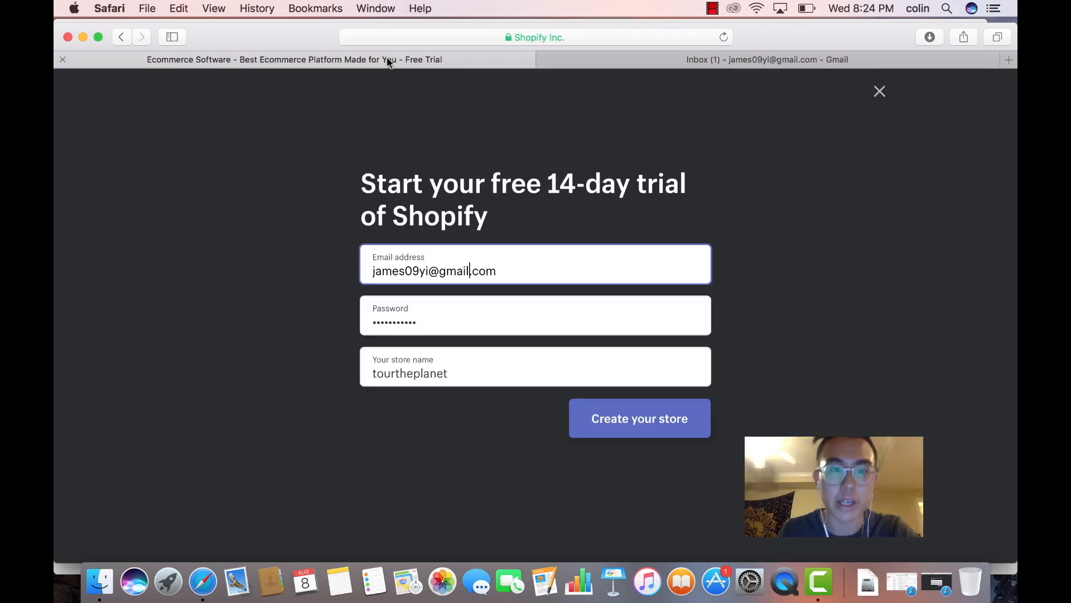
left_click(406, 320)
left_click(466, 370)
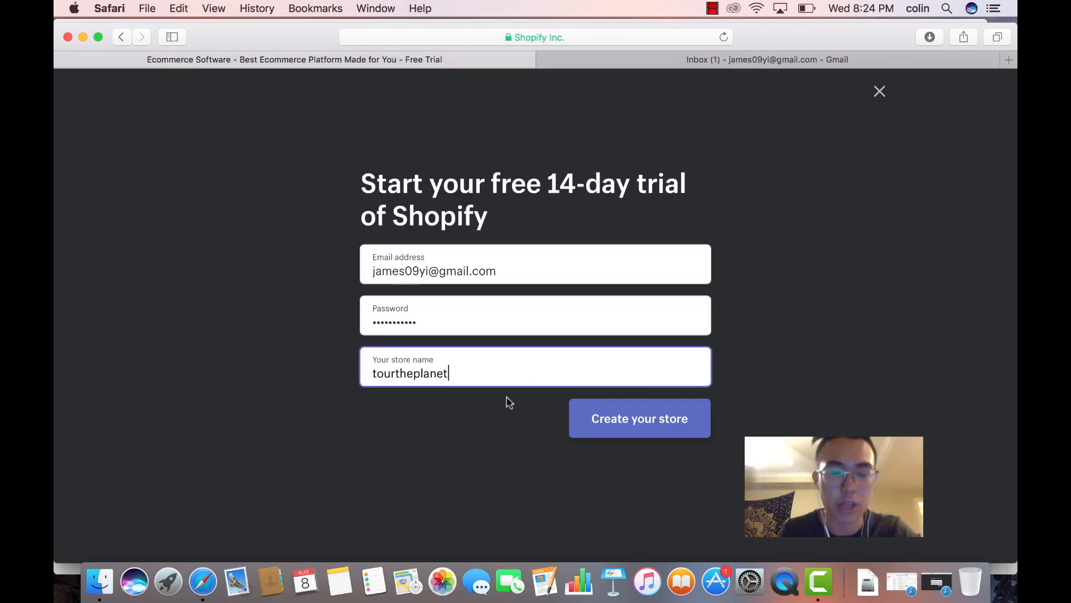
Create the trial store named tourtheplanet and decline saving the password for now
left_click_drag(469, 375, 384, 363)
left_click(384, 364)
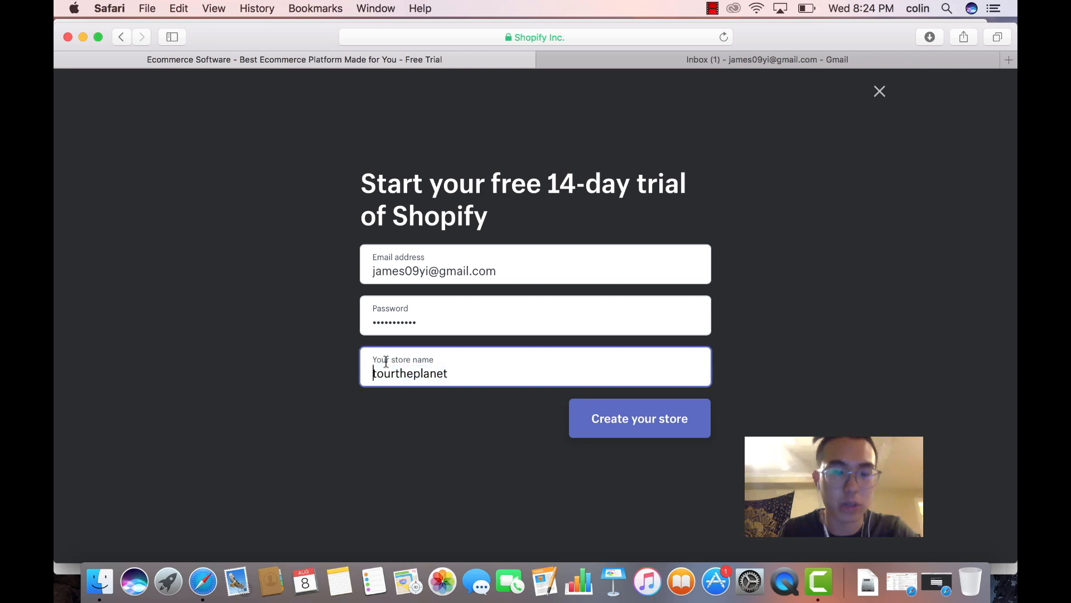
left_click(593, 416)
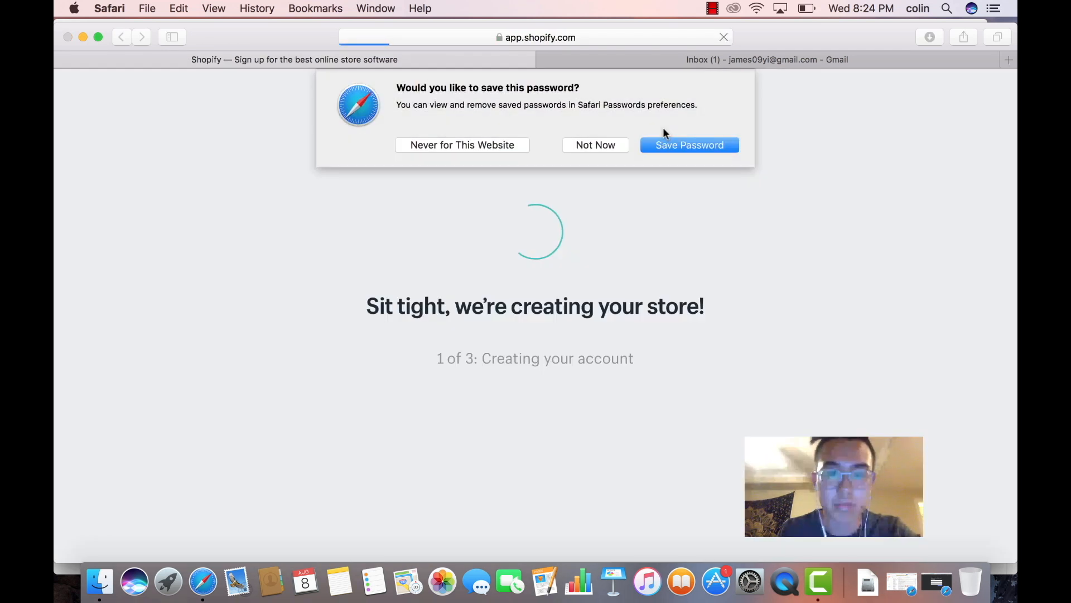
left_click(617, 144)
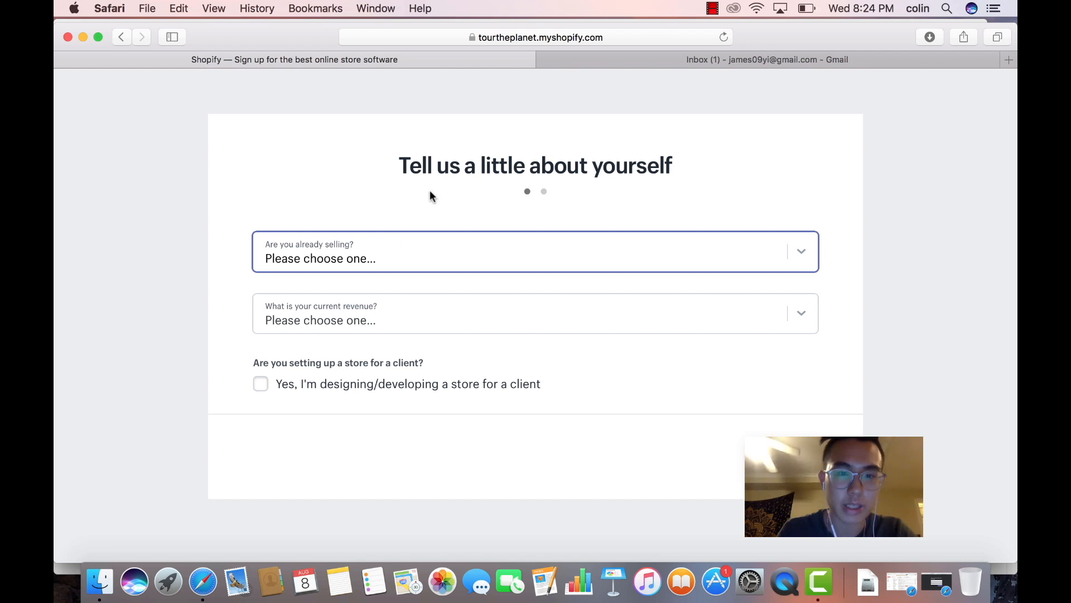
Answer that no products are being sold yet and that ideas on what to sell are still being brainstormed
left_click(460, 245)
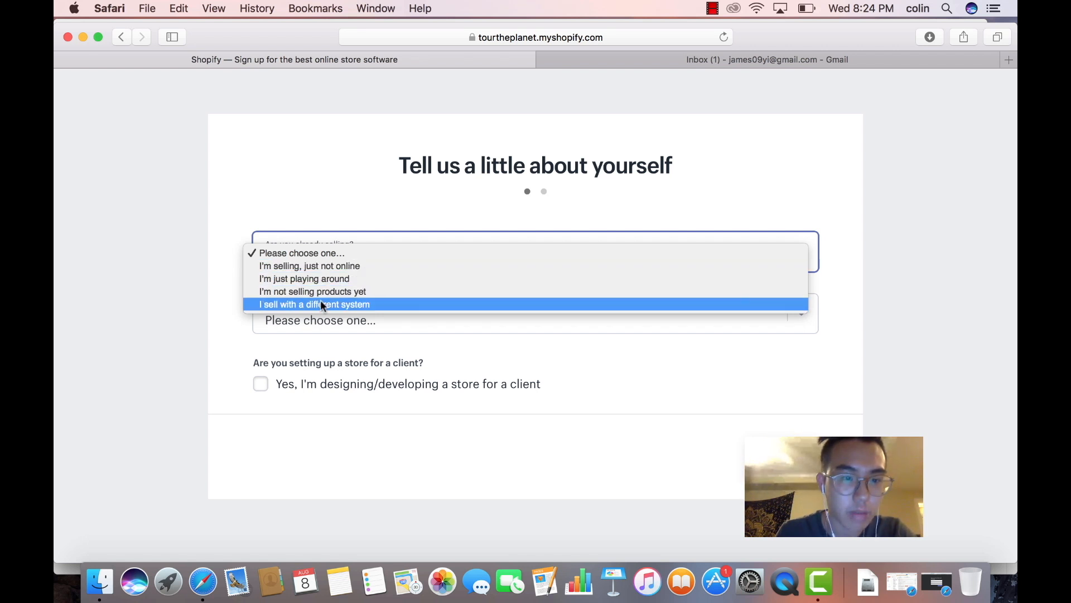
left_click(242, 323)
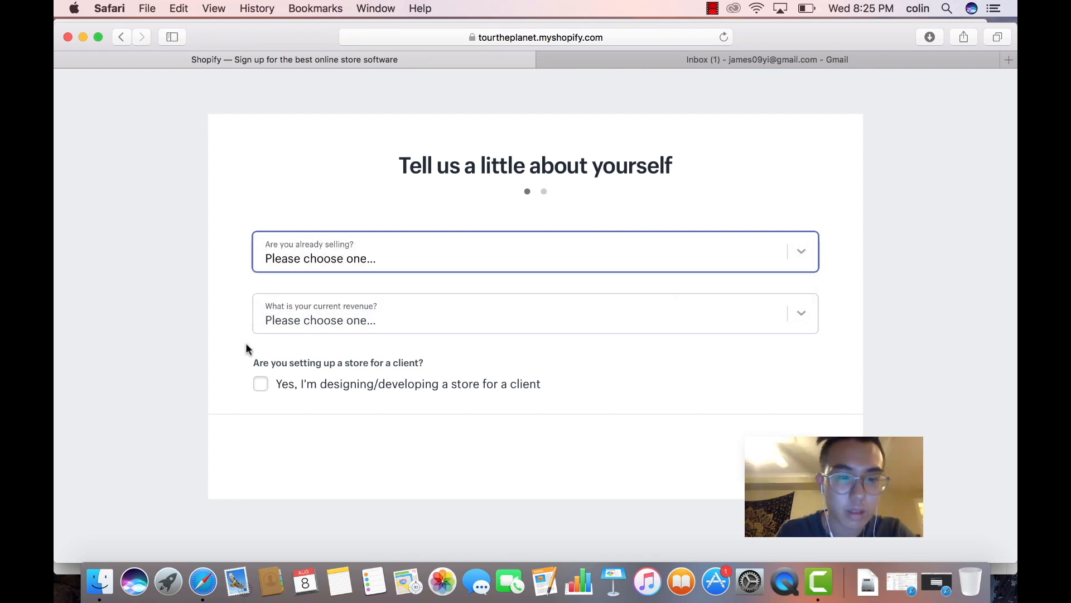
left_click(326, 266)
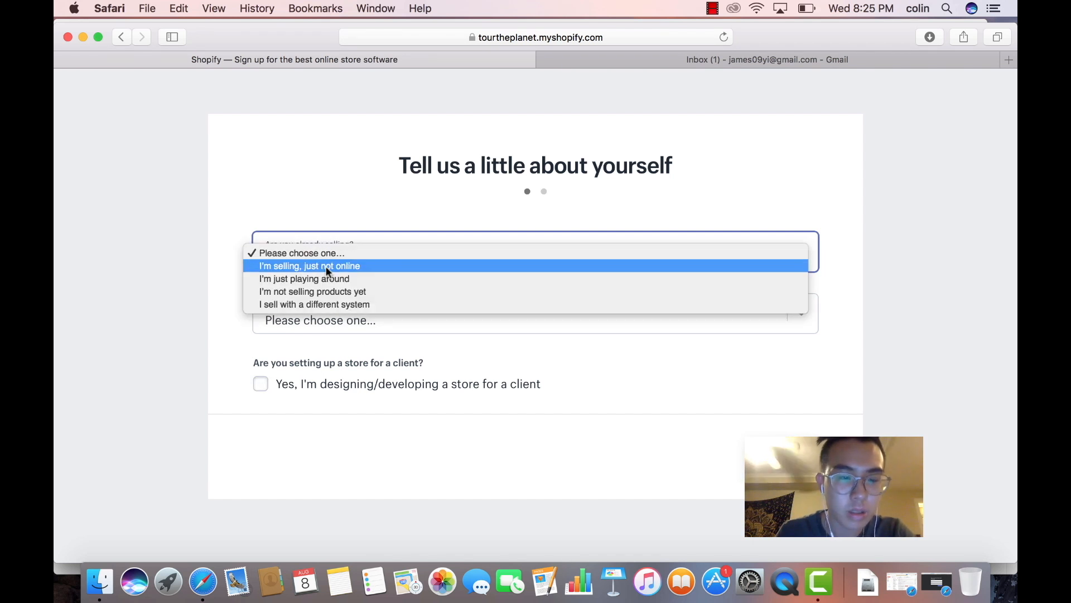
left_click(329, 291)
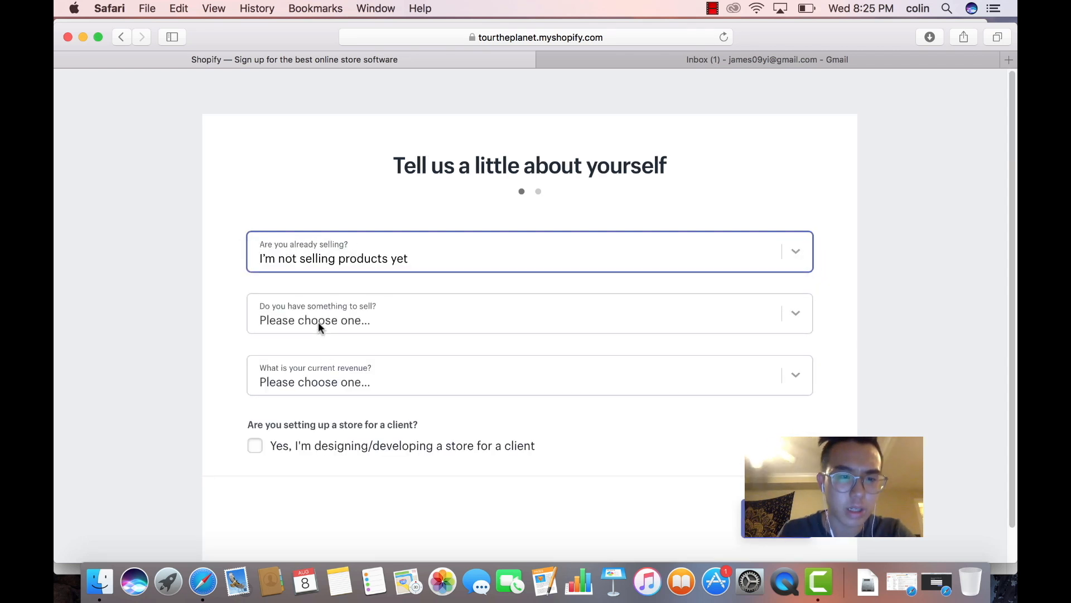
left_click(318, 321)
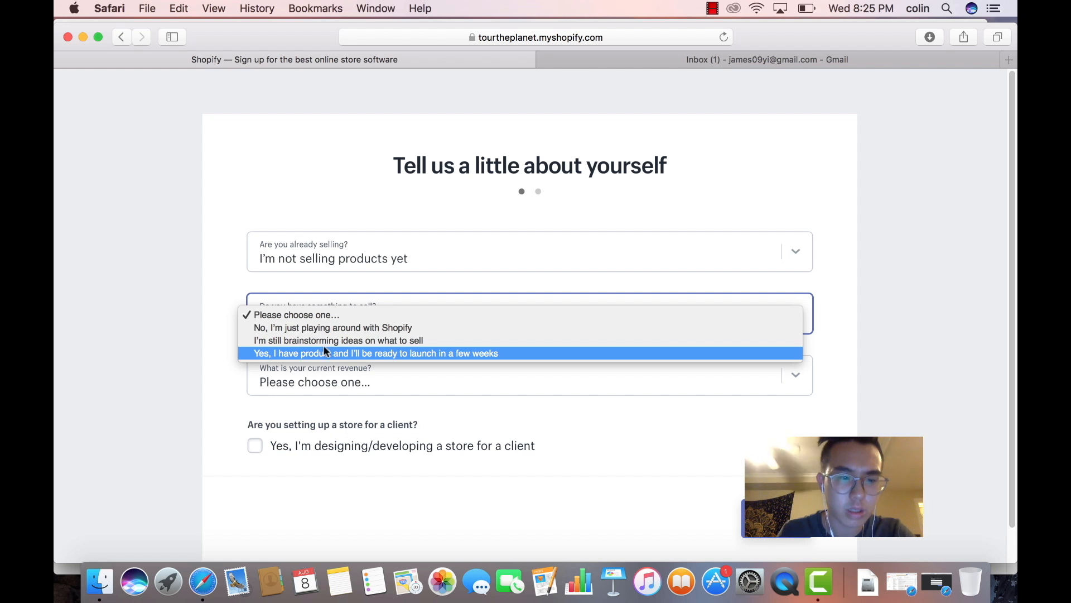
left_click(323, 341)
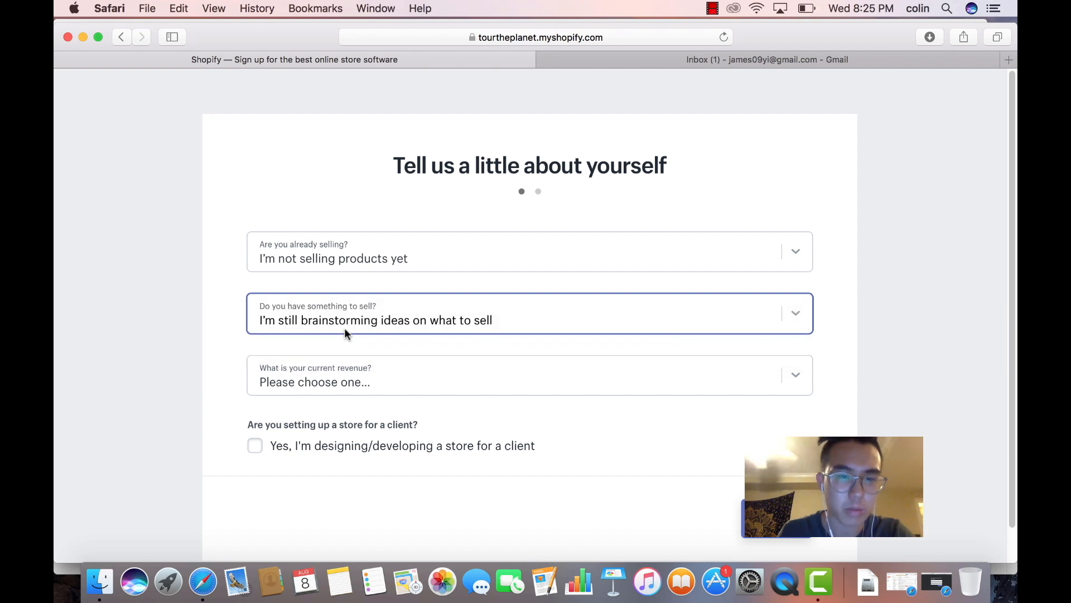
Set the current revenue to "$0 (I'm just getting started)" and continue to the business address form
left_click(455, 374)
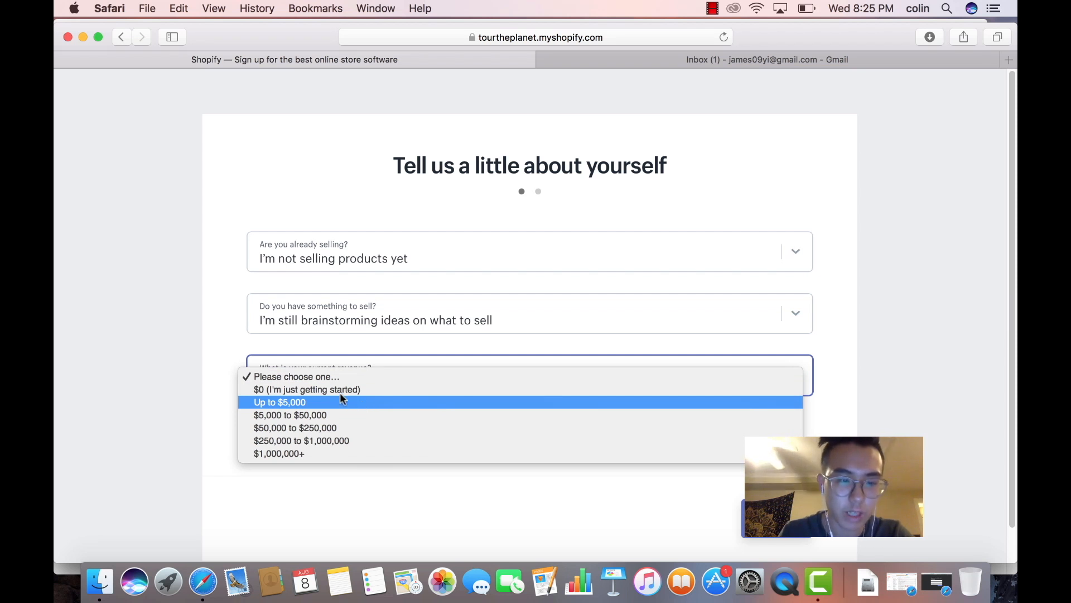
left_click(299, 390)
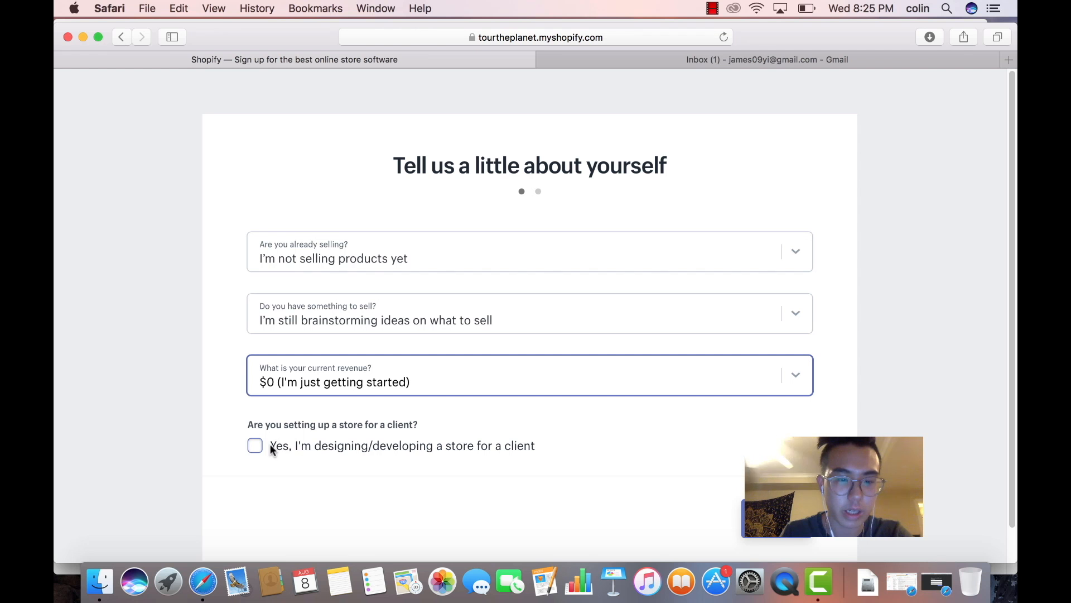
left_click(778, 518)
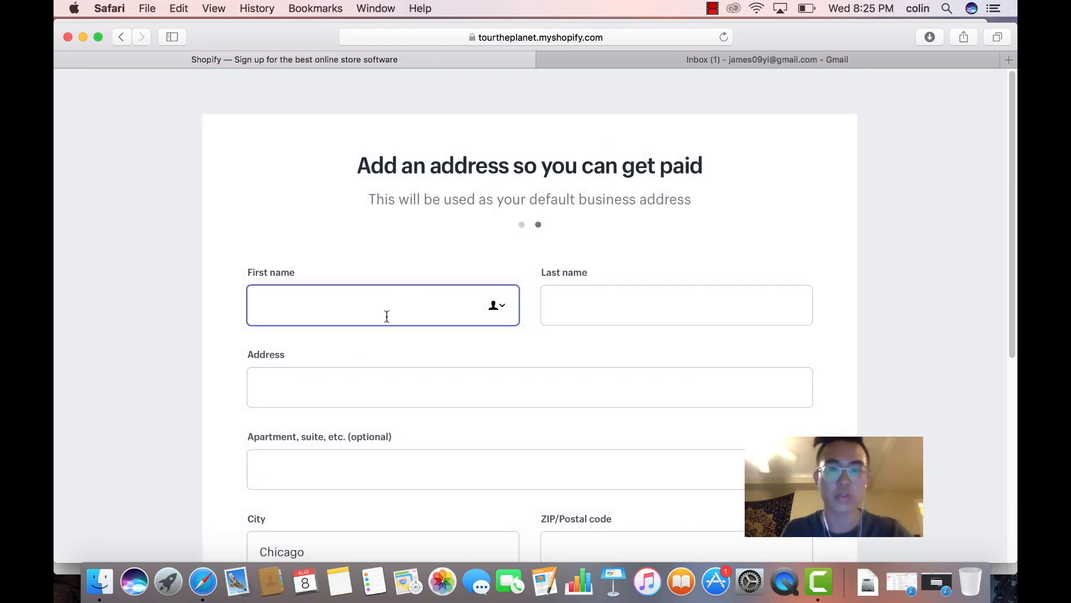
Enter the store owner's first and last name in the business address form and submit it
type("Colin")
key("Tab")
type("Ngai")
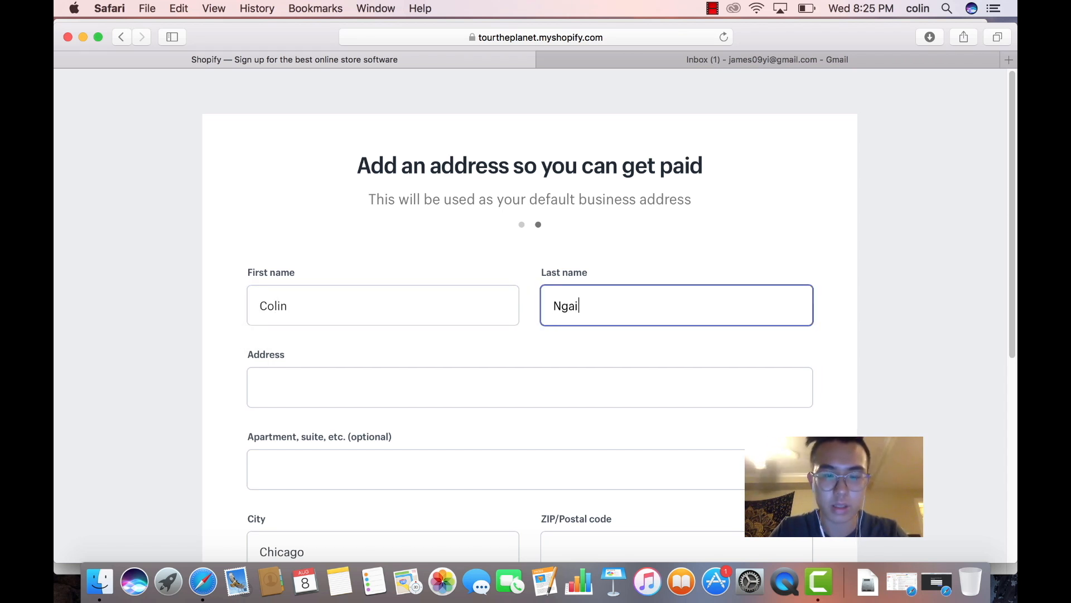
key("Return")
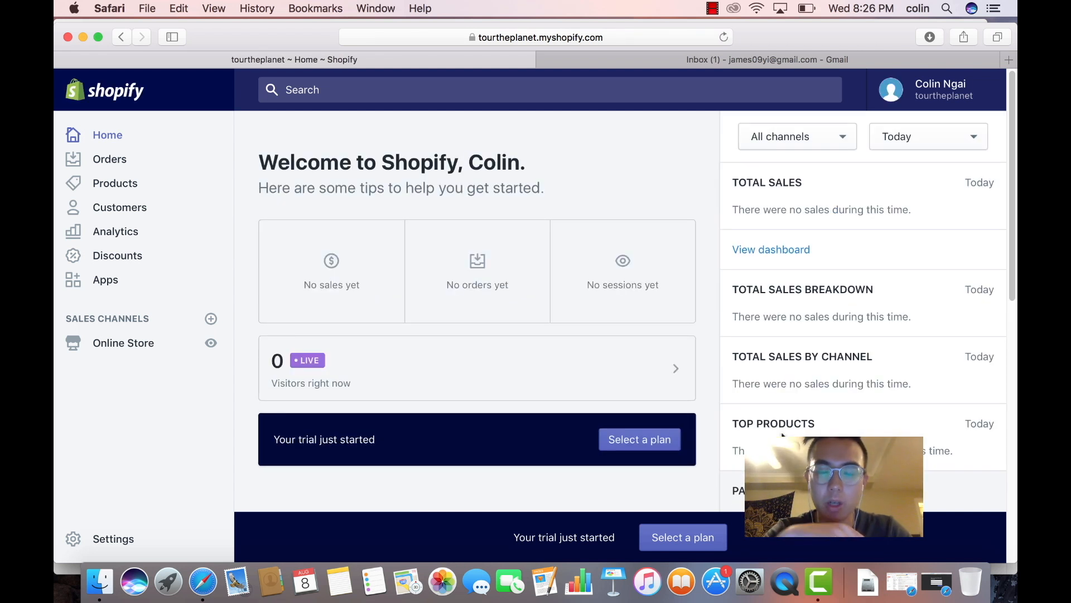
Look over the getting-started tips on the store's home page and open the plan selection page
scroll(718, 347, "down", 15)
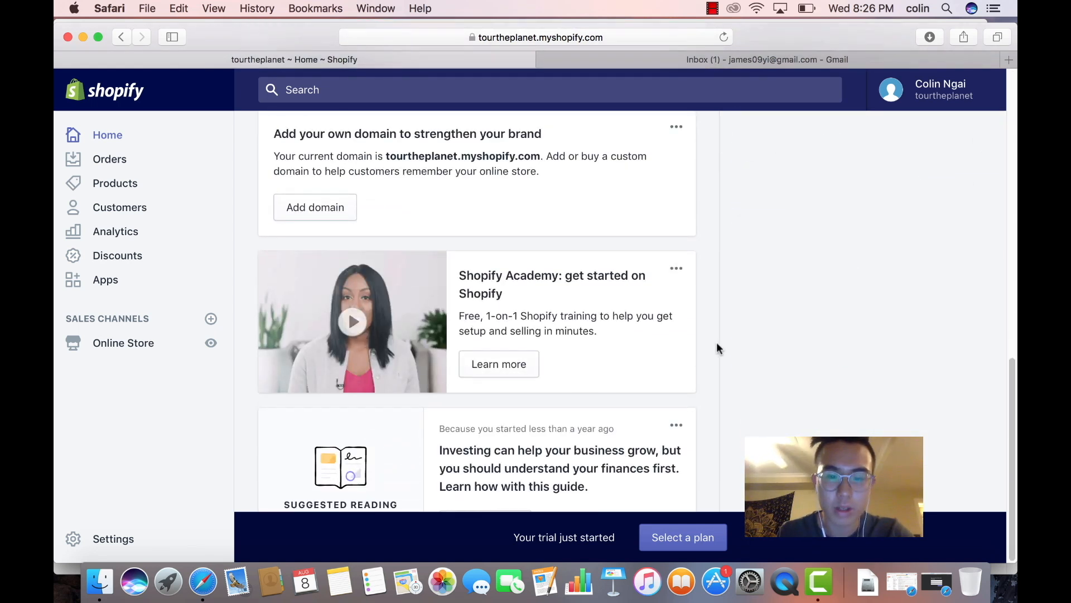
scroll(717, 347, "up", 15)
left_click(709, 531)
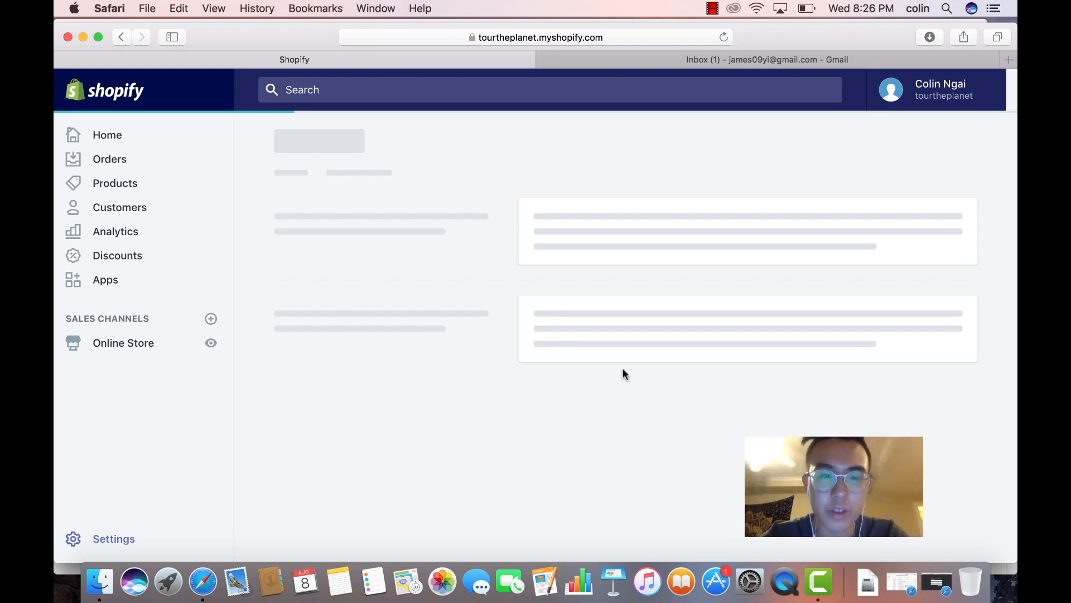
Compare the Basic Shopify, Shopify and Advanced Shopify plans by monthly price, credit card rates and staff accounts
scroll(501, 254, "down", 3)
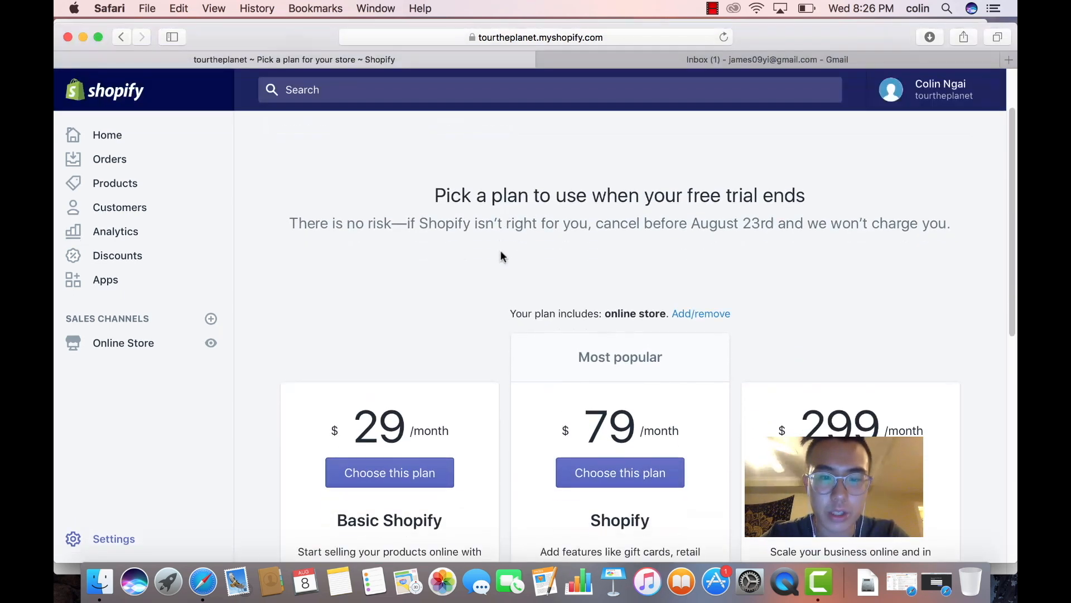
scroll(501, 256, "down", 5)
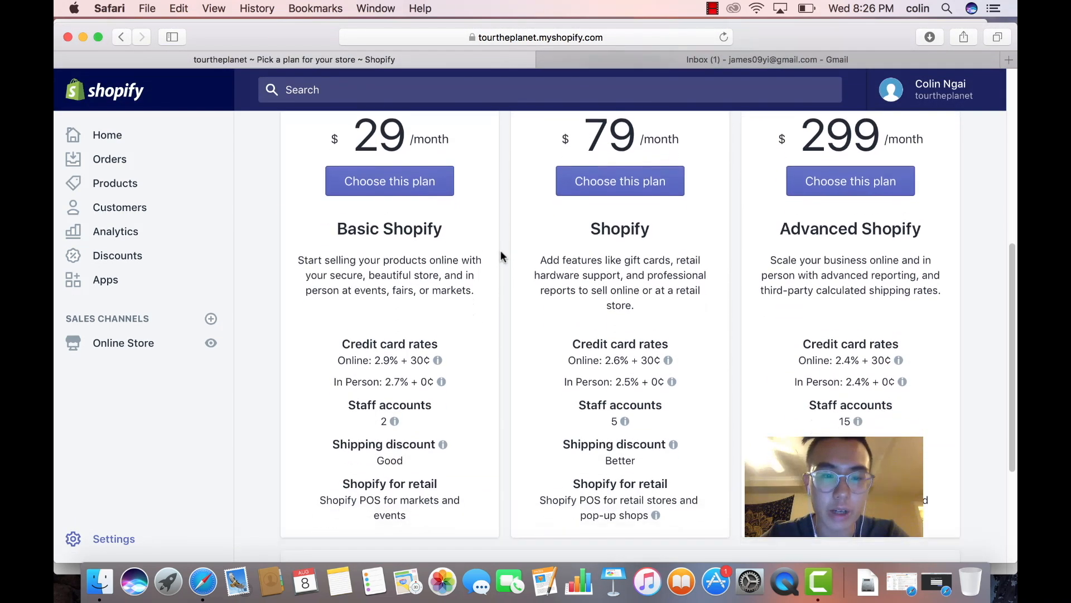
scroll(500, 255, "down", 3)
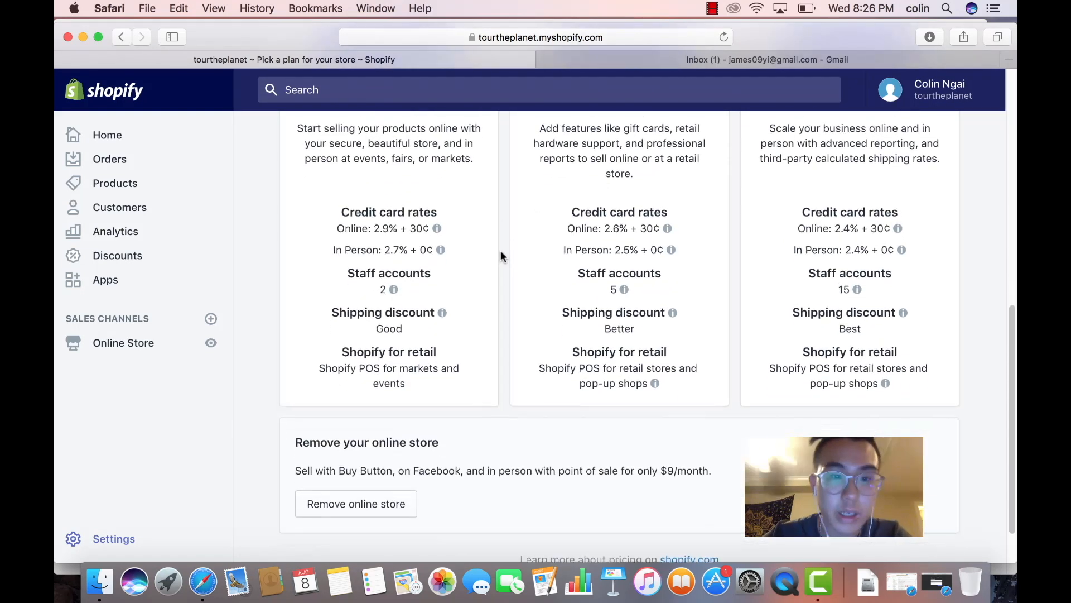
scroll(500, 255, "up", 4)
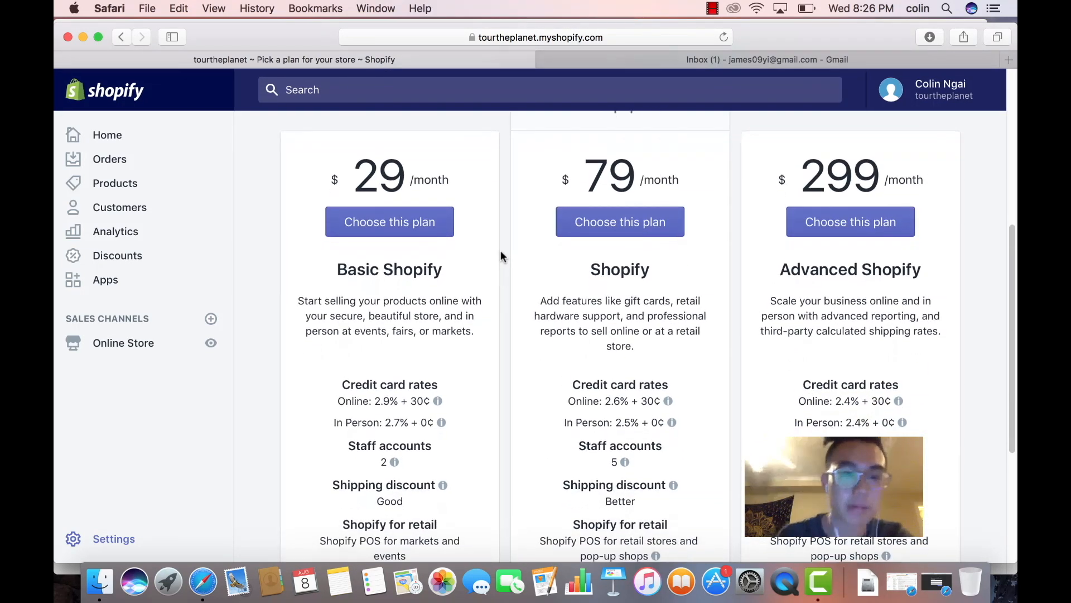
scroll(357, 360, "up", 2)
scroll(389, 364, "down", 6)
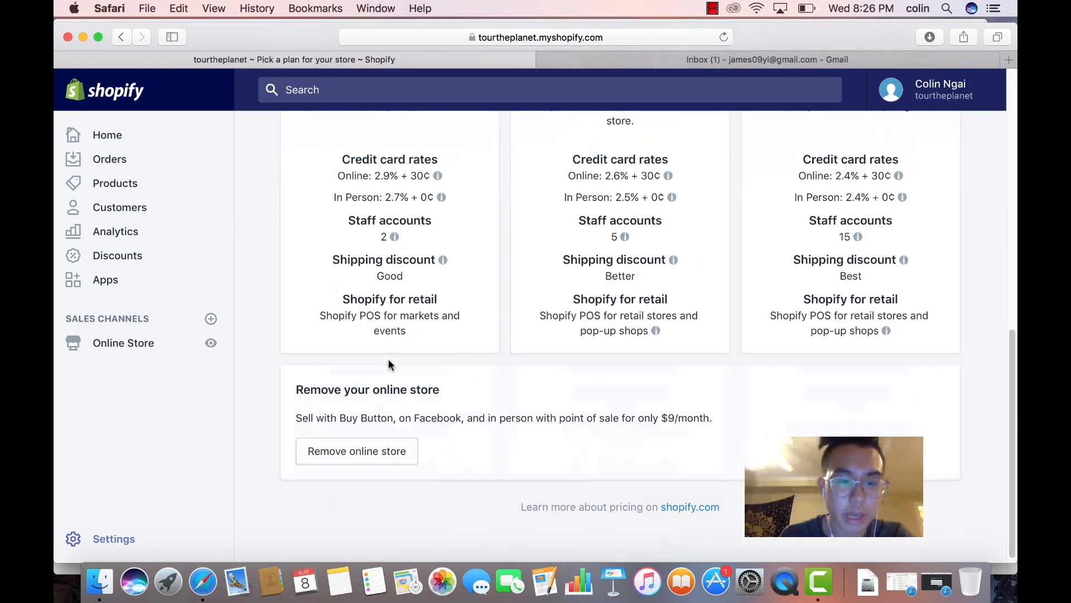
left_click_drag(349, 221, 396, 239)
mouse_move(397, 242)
left_mouse_down()
mouse_move(362, 225)
mouse_move(381, 228)
left_mouse_up()
left_click(381, 229)
scroll(406, 295, "up", 4)
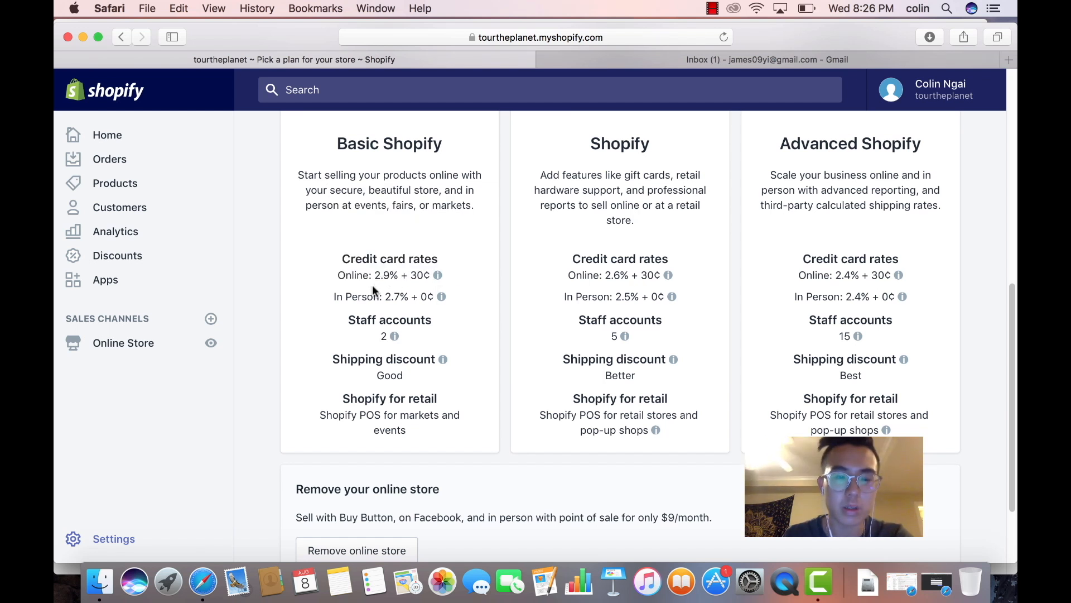
left_click_drag(438, 259, 343, 259)
mouse_move(447, 276)
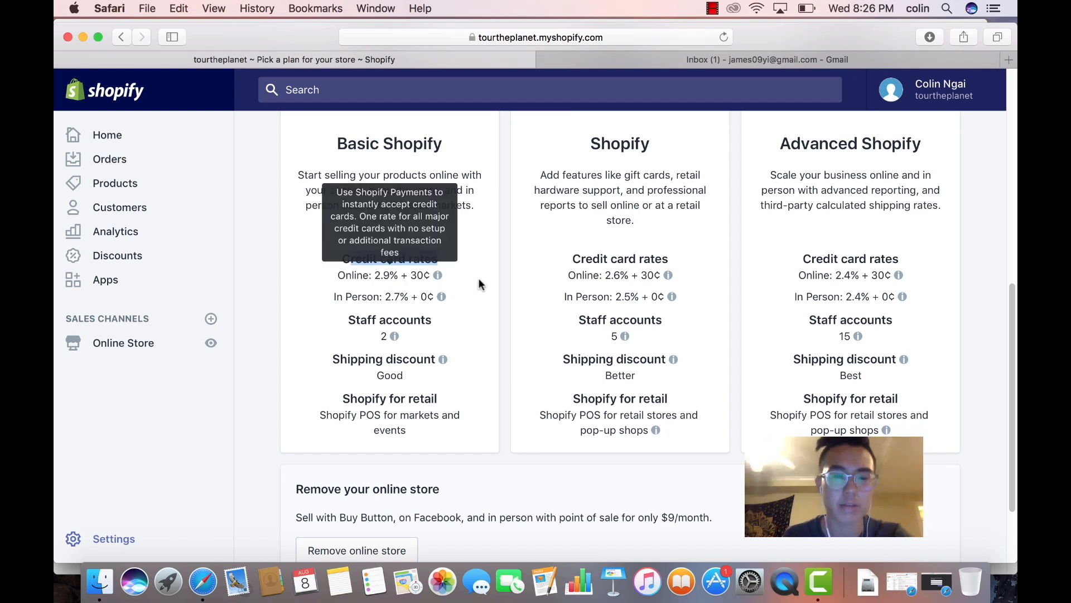
scroll(505, 279, "down", 2)
scroll(507, 280, "up", 10)
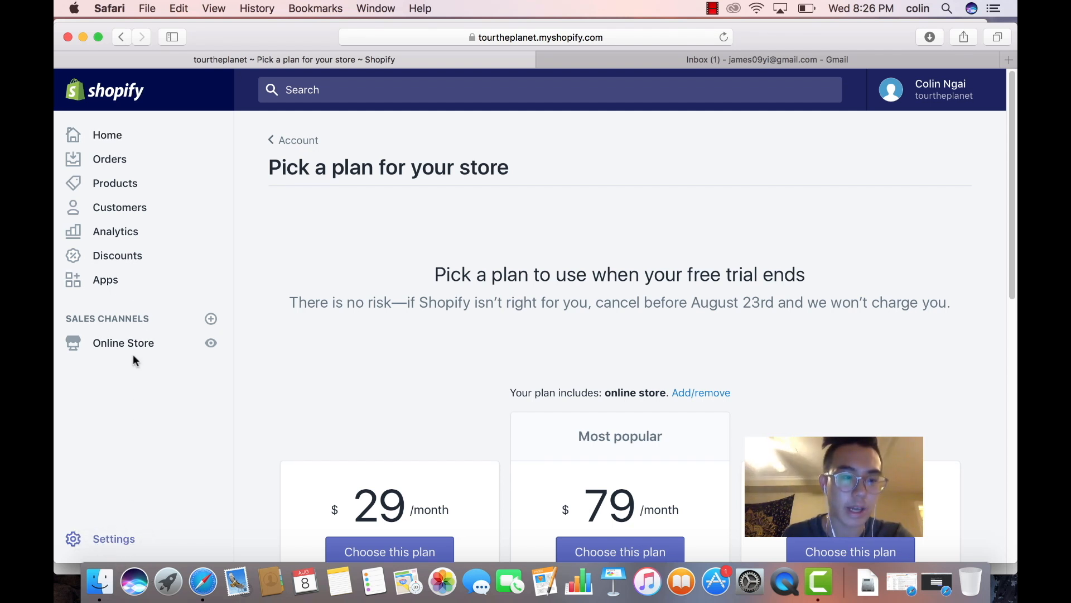
Open the store's General settings and review the store name, account email and customer email
left_click(114, 539)
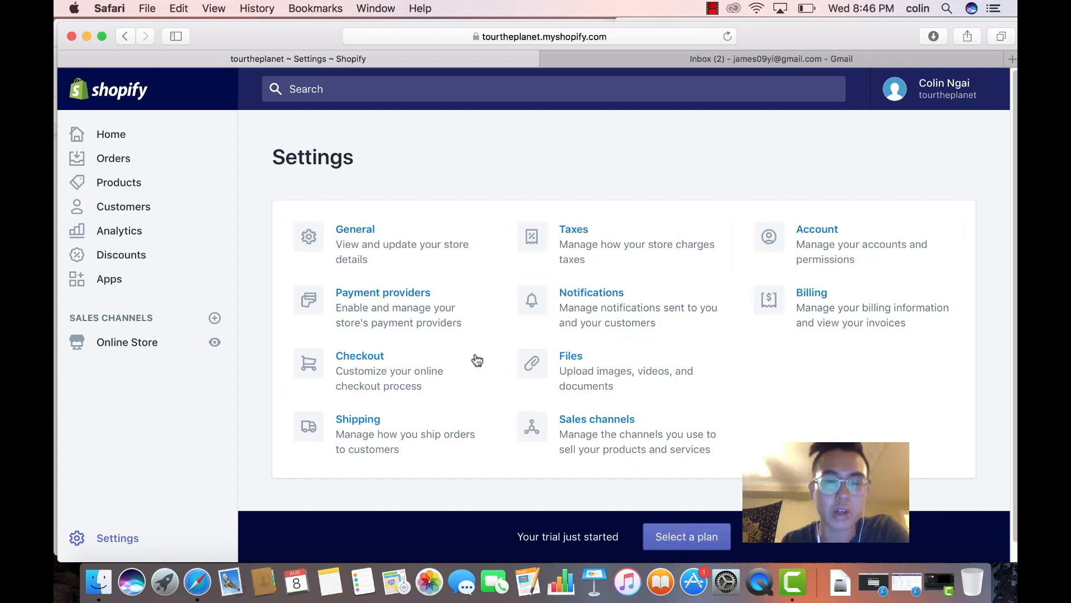
left_click(343, 261)
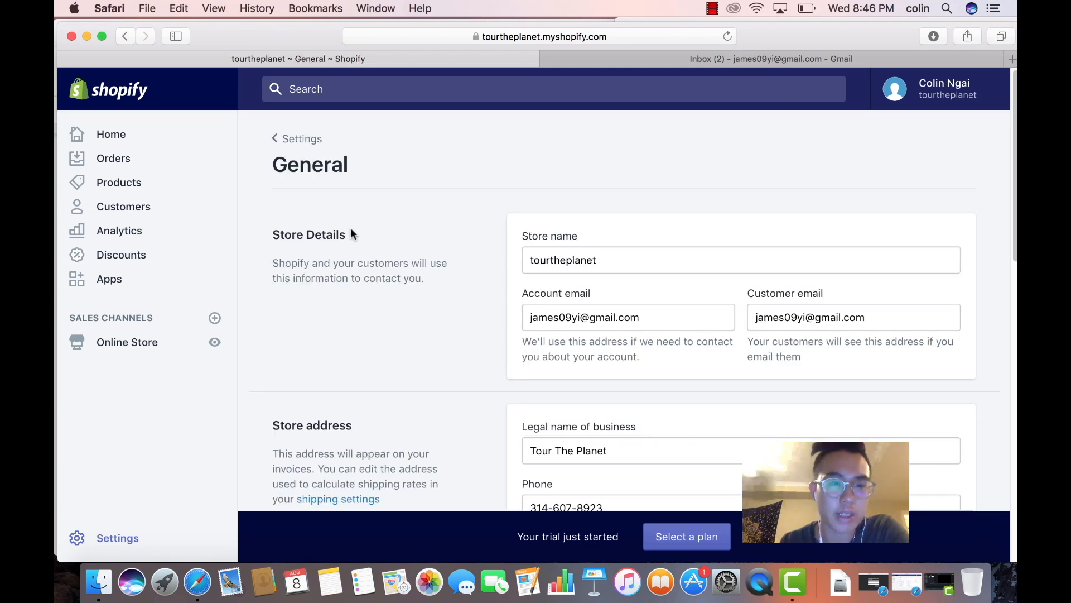
left_click(591, 261)
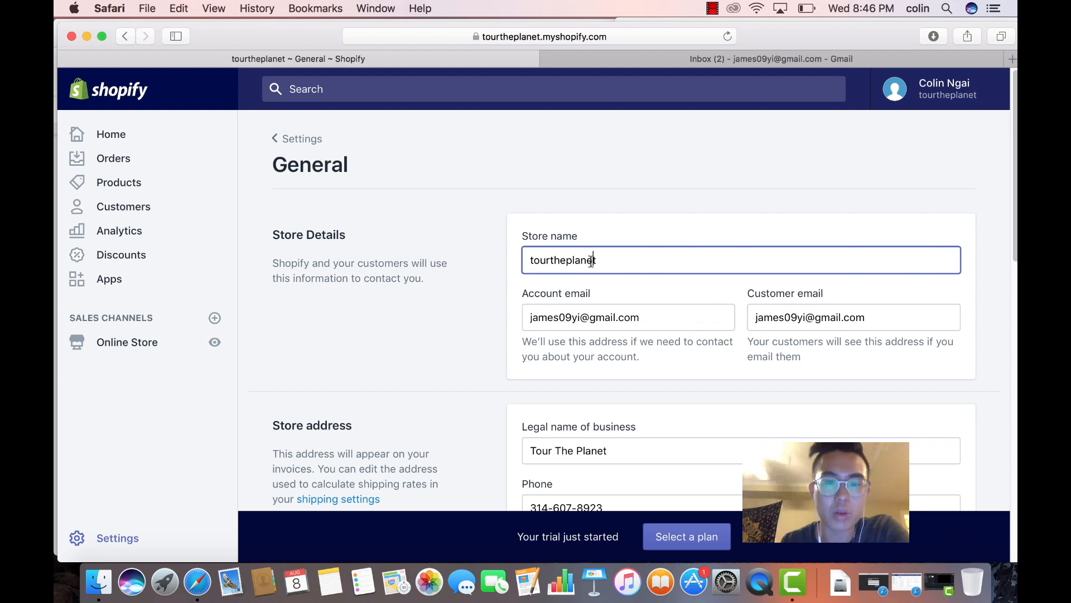
left_click(578, 318)
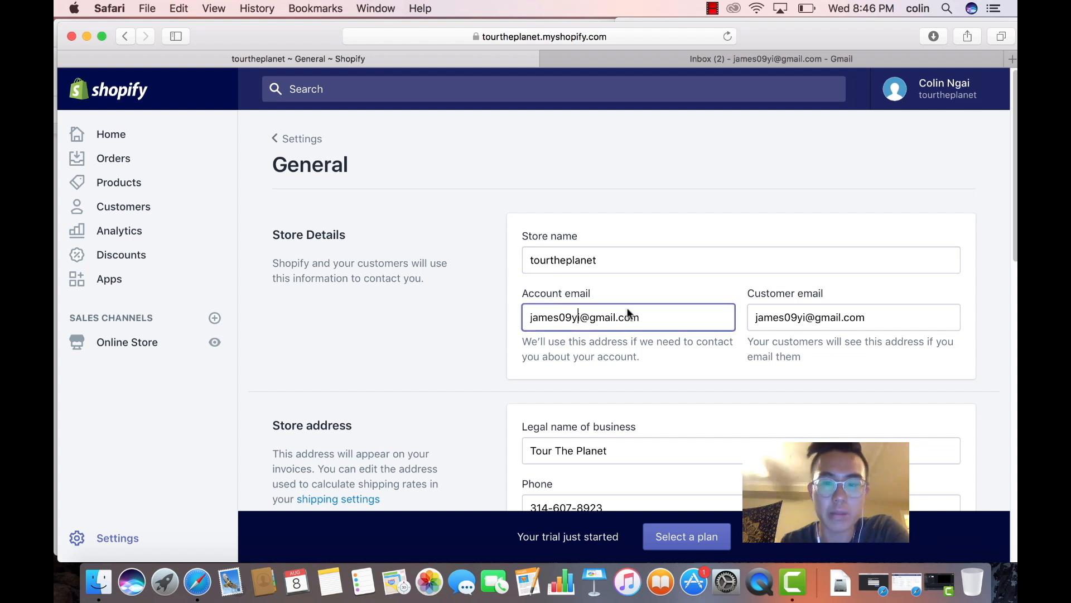
left_click(770, 310)
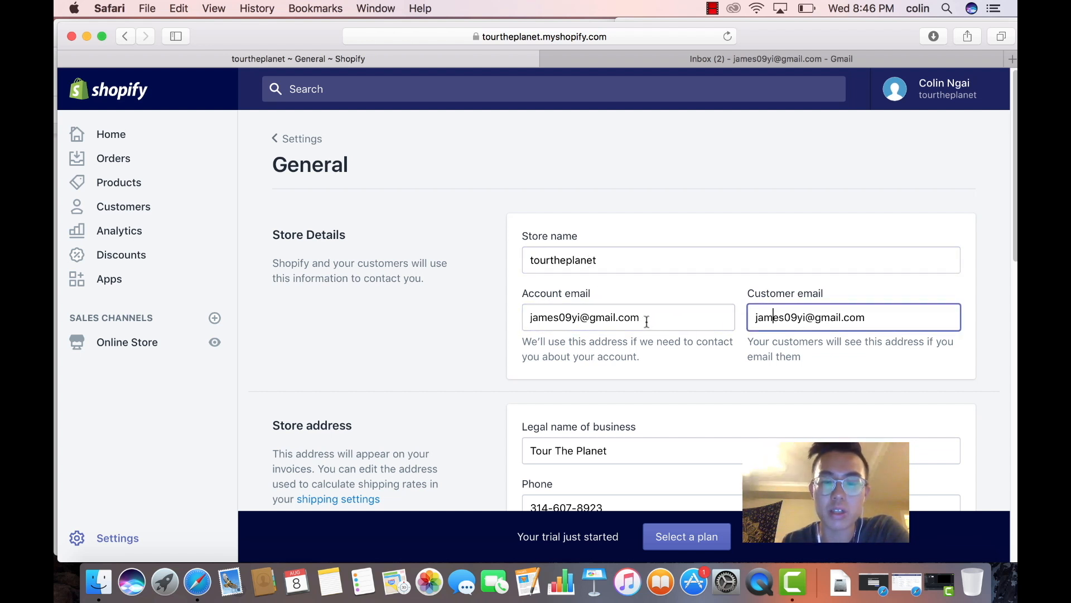
left_click_drag(645, 320, 474, 278)
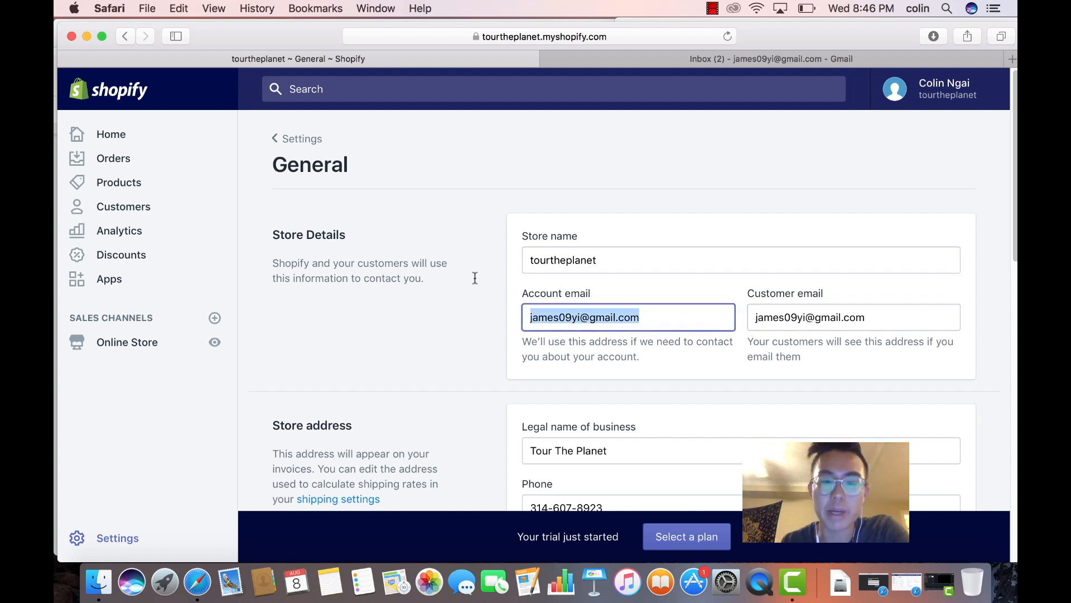
left_click(571, 315)
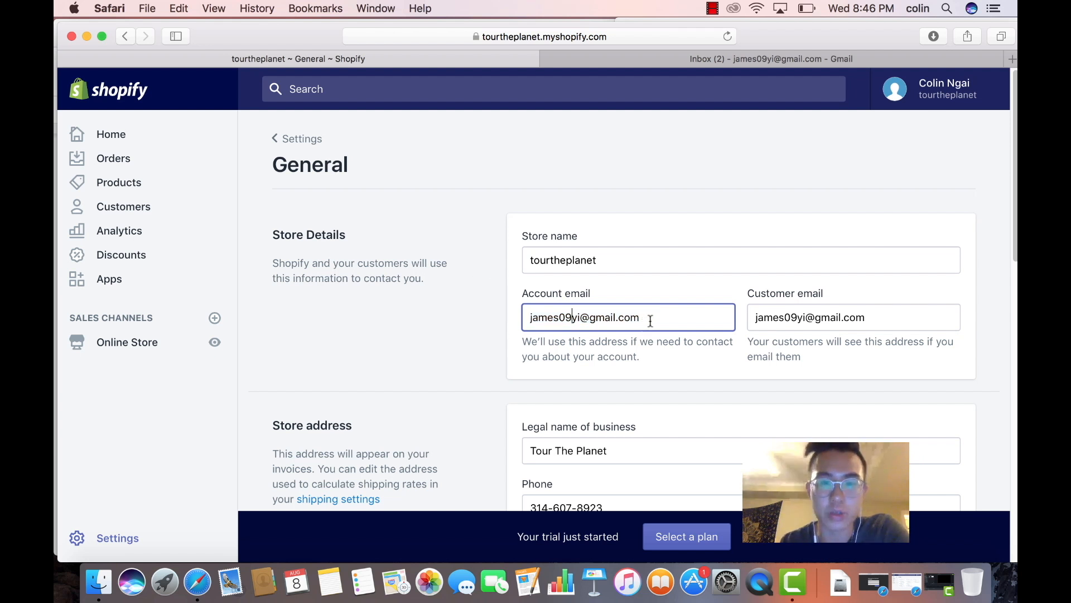
left_click(760, 321)
double_click(763, 322)
left_click(765, 321)
double_click(768, 321)
left_click(769, 324)
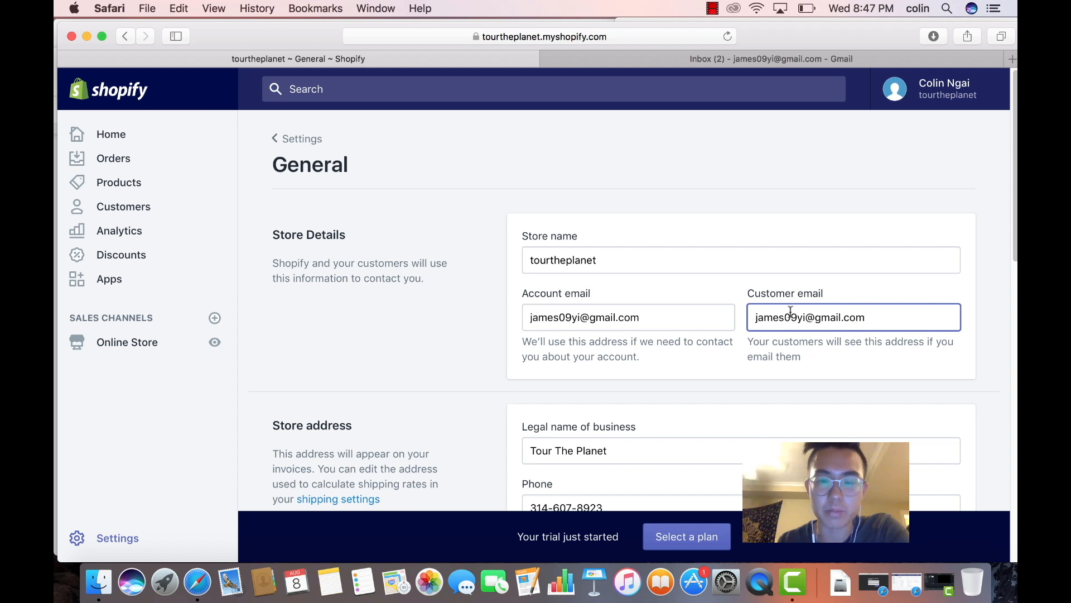
Review the customer email, store address, and standards and formats sections of the General settings
left_click_drag(866, 318, 825, 319)
left_click(825, 319)
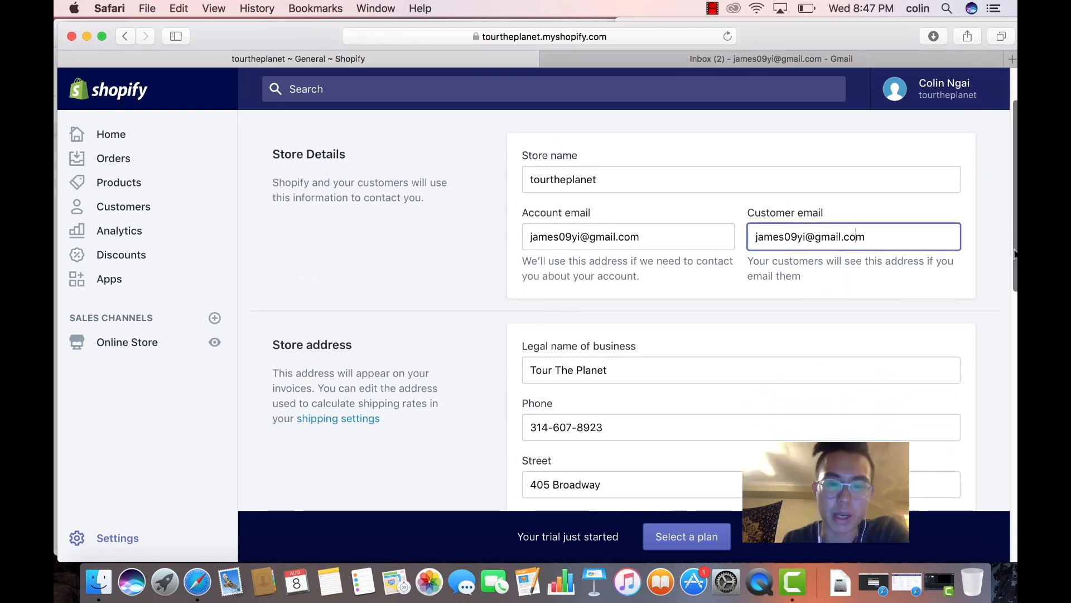
scroll(413, 273, "down", 5)
left_click_drag(549, 290, 587, 292)
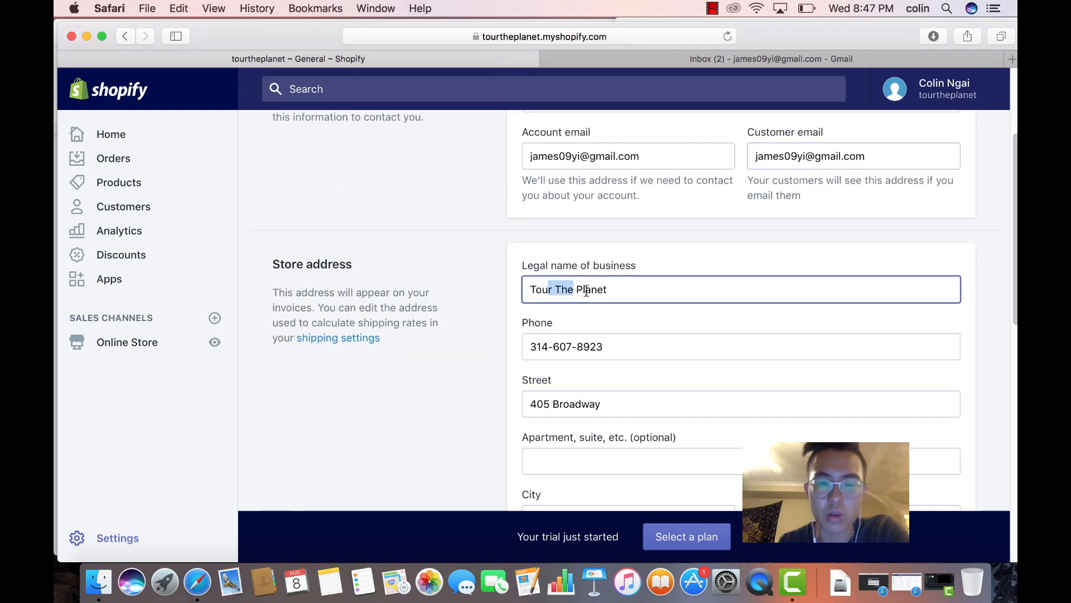
left_click(546, 357)
left_click(629, 409)
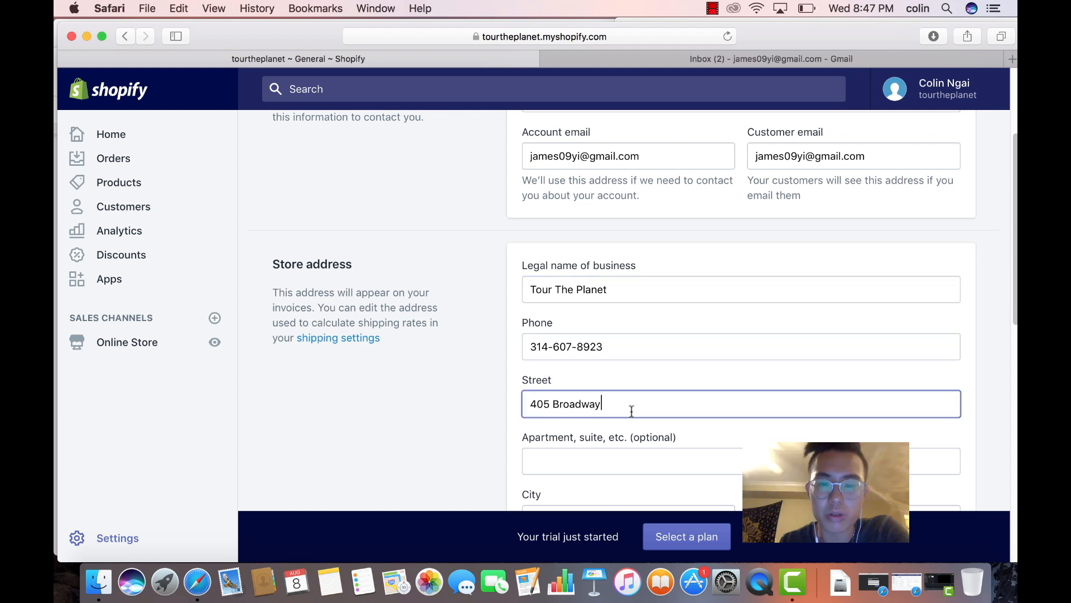
scroll(781, 279, "down", 5)
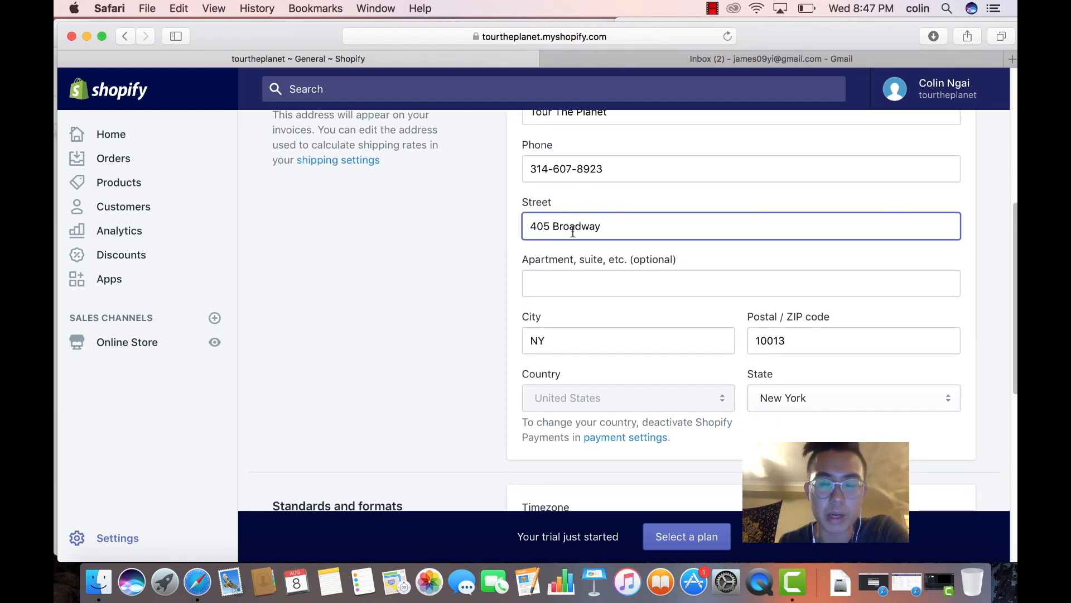
scroll(1014, 292, "down", 3)
left_click_drag(1013, 286, 1008, 355)
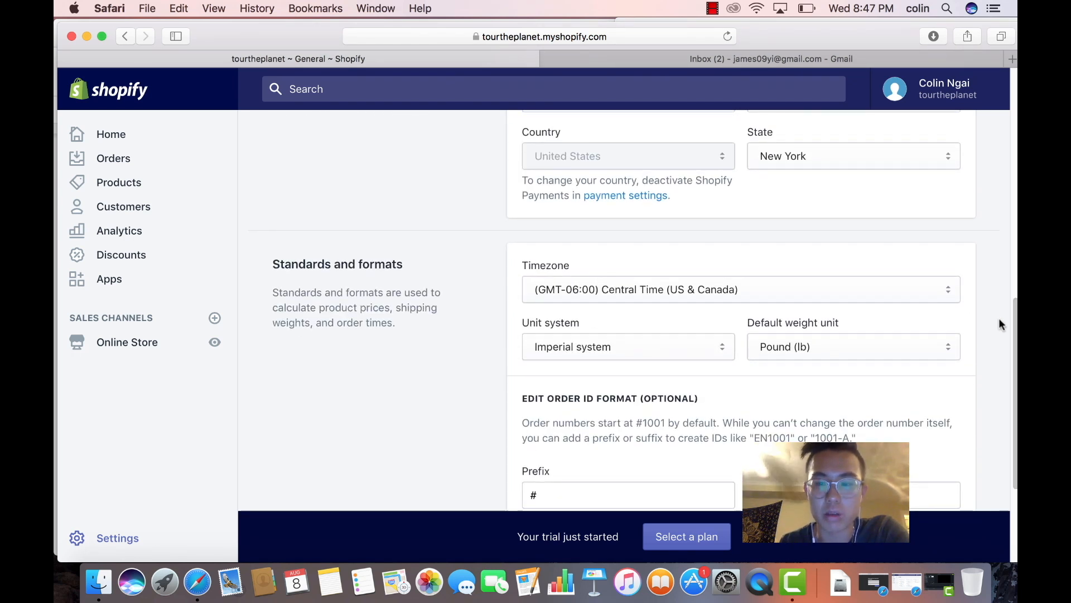
scroll(1001, 391, "down", 5)
scroll(985, 357, "up", 15)
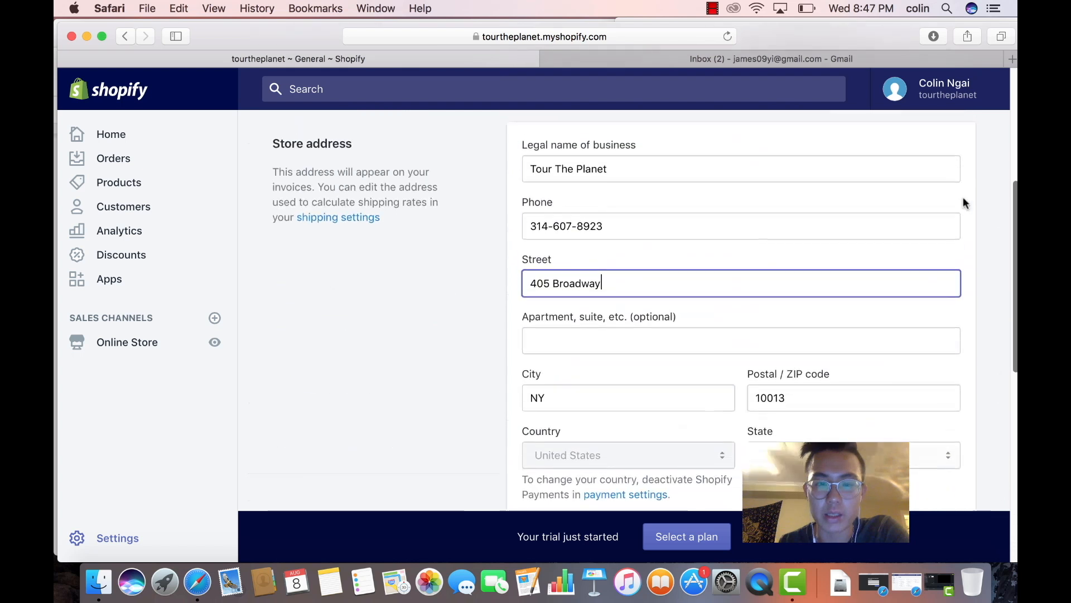
Open the Payment providers settings, compare Shopify Payments with the third-party credit card option, and close the provider choice unchanged
left_click(280, 138)
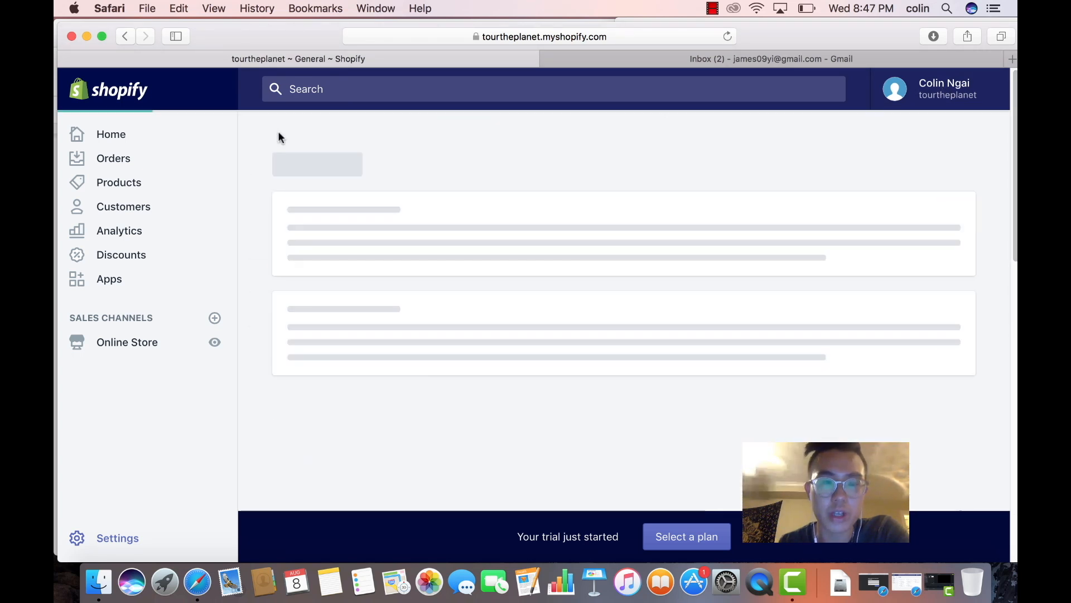
left_click(349, 310)
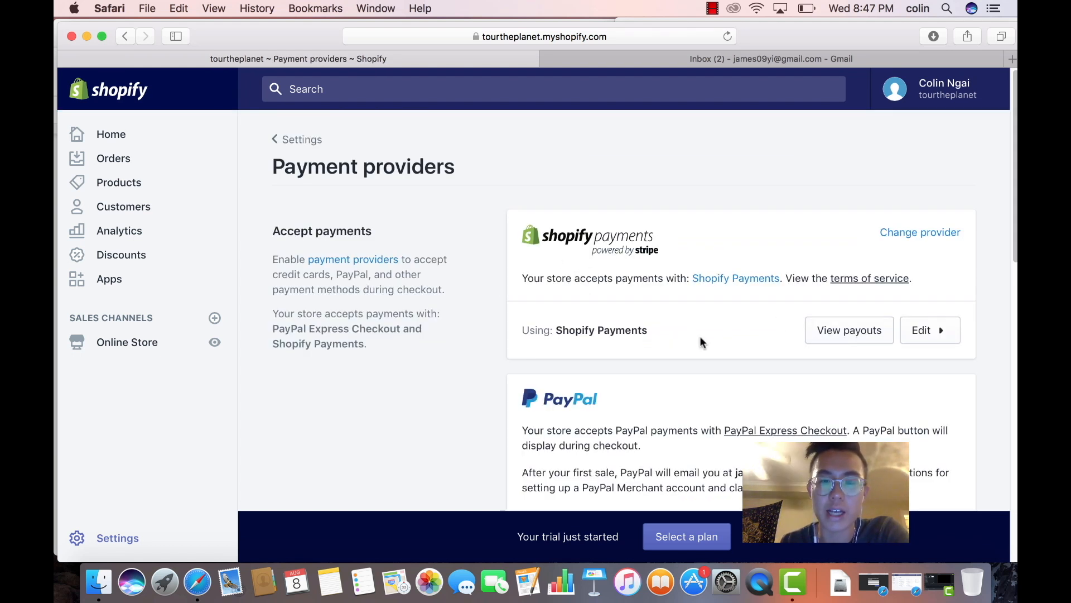
left_click(905, 235)
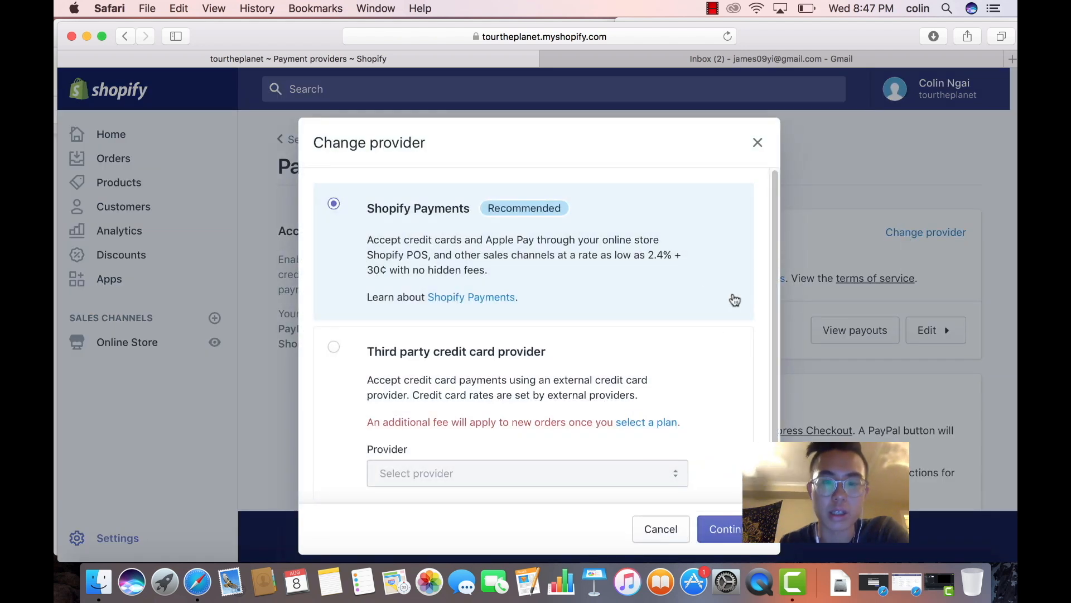
scroll(771, 261, "down", 1)
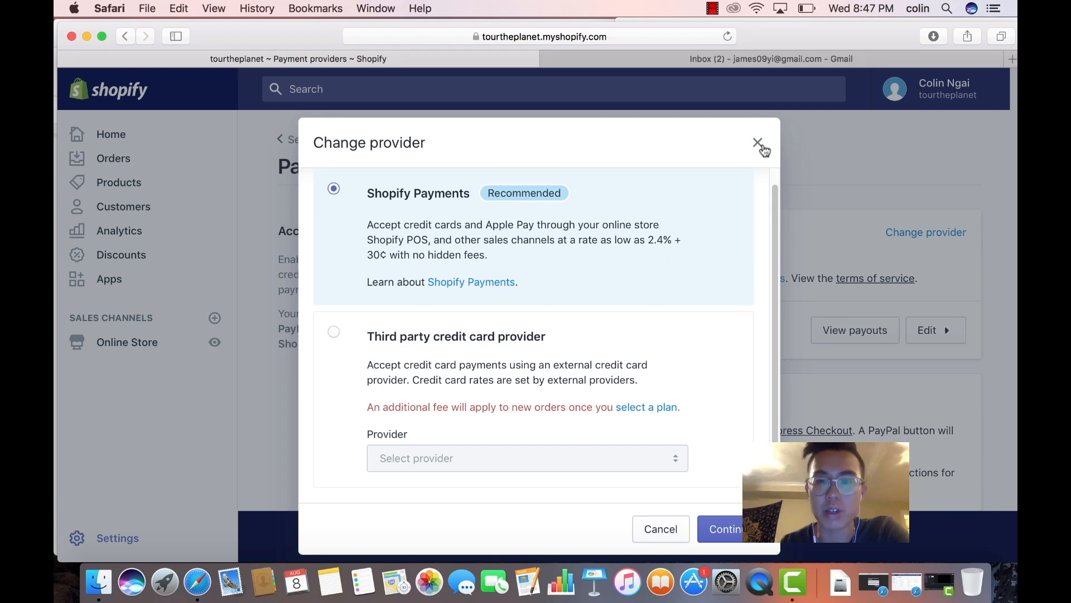
left_click(803, 228)
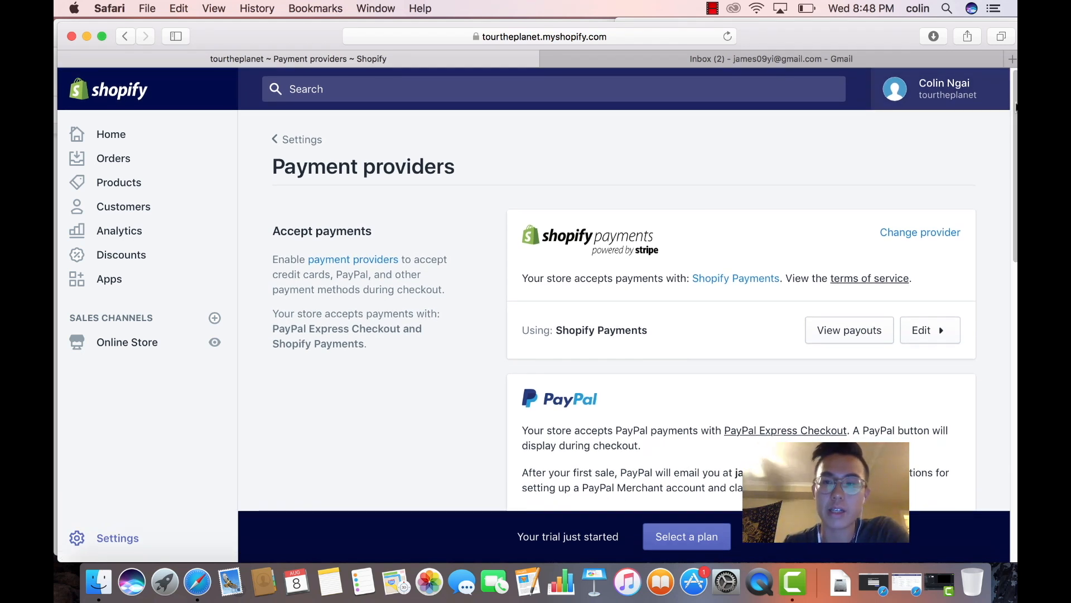
Read the PayPal Express Checkout section, including which email address receives the merchant account setup instructions
scroll(722, 350, "down", 5)
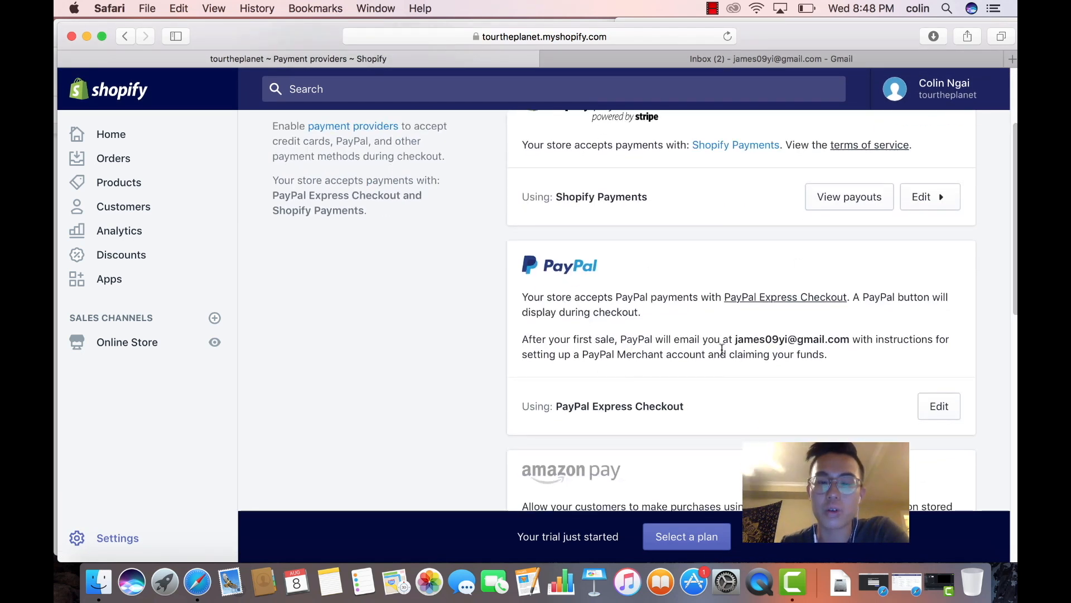
left_click_drag(714, 353, 749, 338)
left_click(784, 339)
left_click(752, 337)
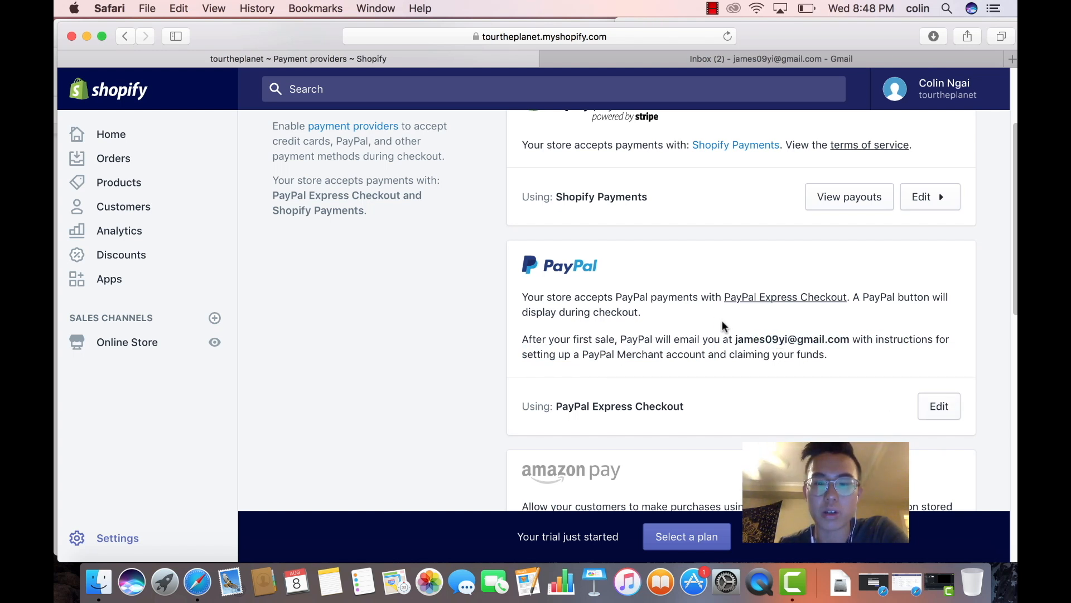
left_click_drag(772, 338, 842, 342)
left_click(854, 339)
left_click(735, 333)
left_click(846, 341)
left_click(733, 342)
left_click(849, 338)
left_click(741, 340)
left_click(838, 339)
left_click(738, 341)
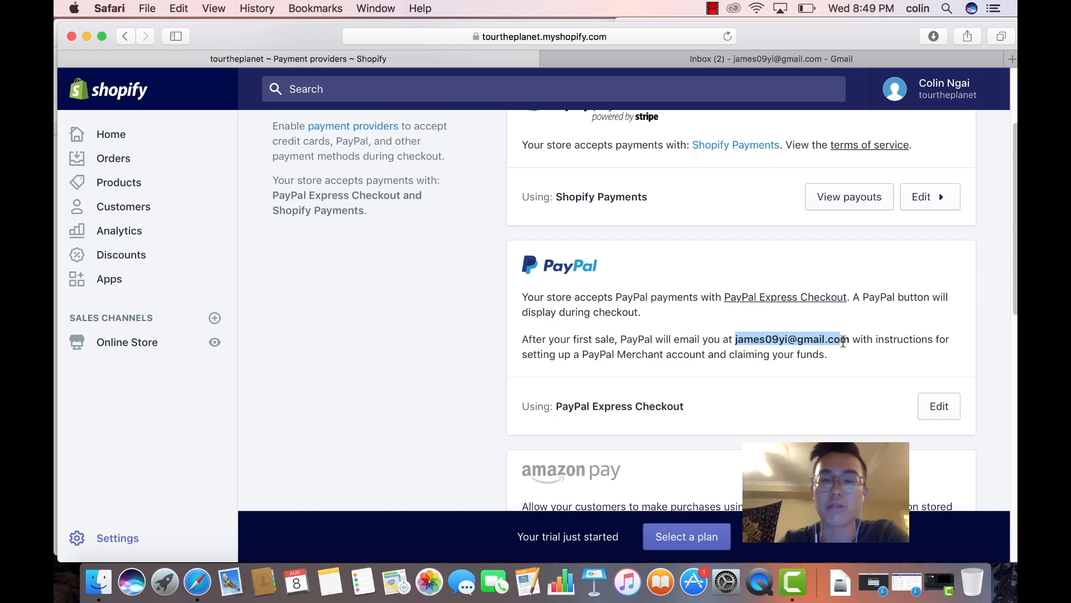
left_click(848, 340)
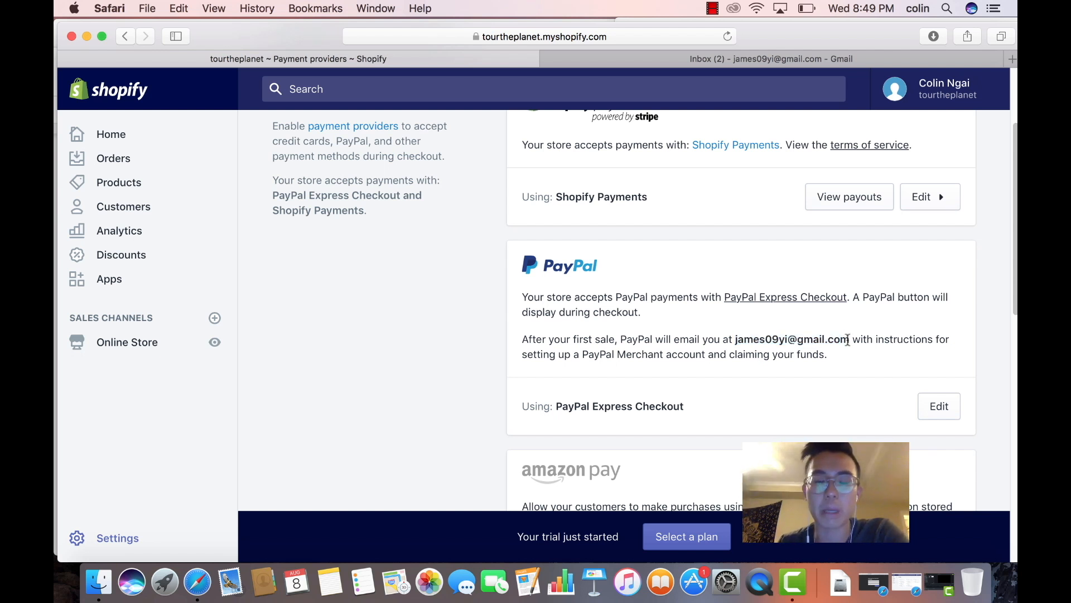
left_click_drag(848, 340, 694, 337)
left_click_drag(642, 311, 929, 374)
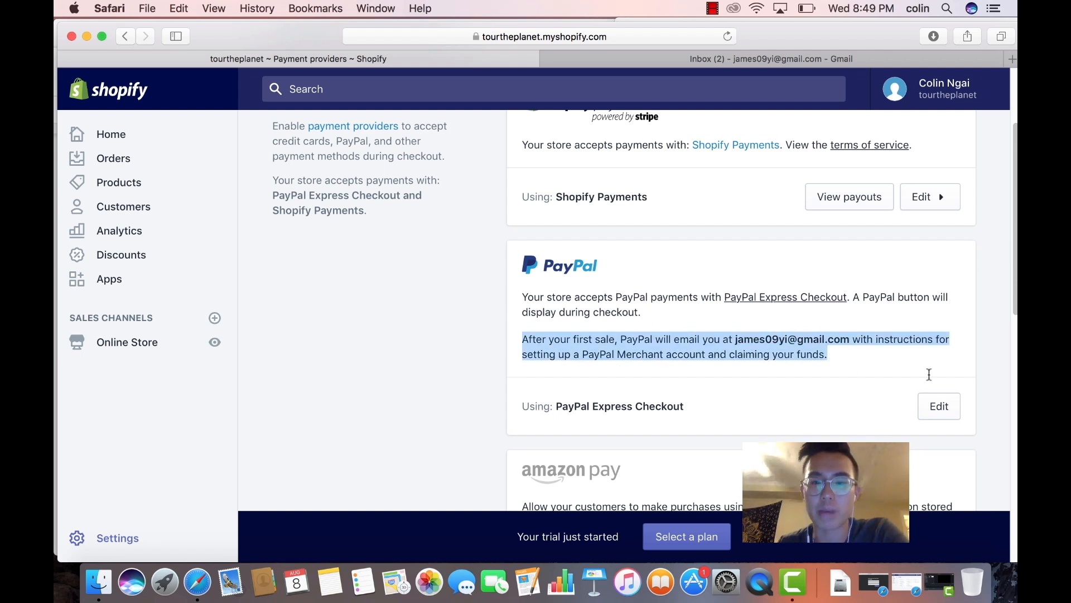
left_click(888, 358)
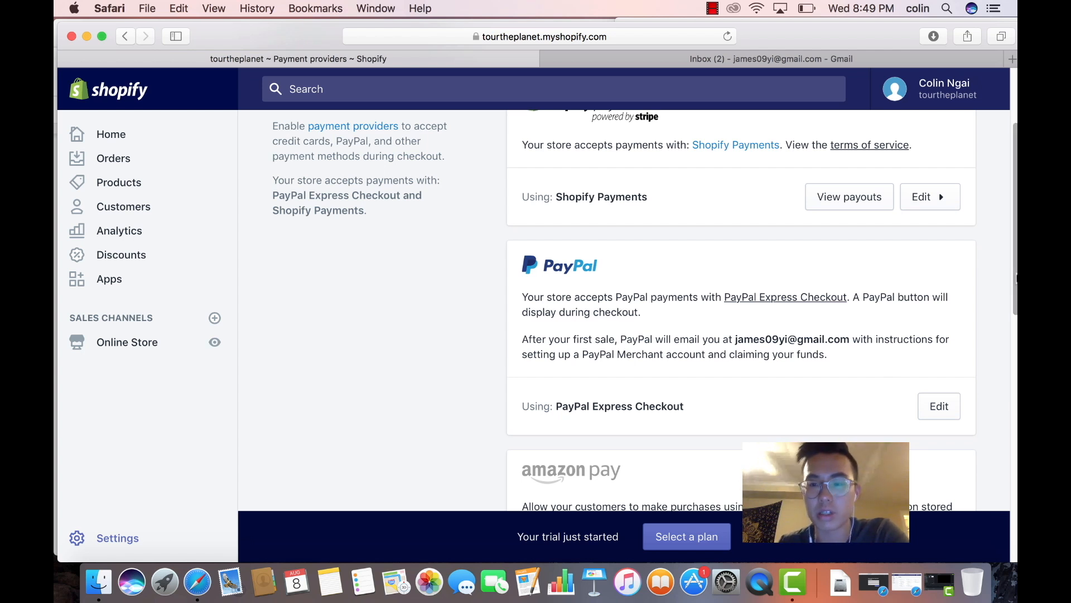
Examine the Amazon Pay section and the available alternative and manual payment methods without choosing any
scroll(1016, 281, "down", 1)
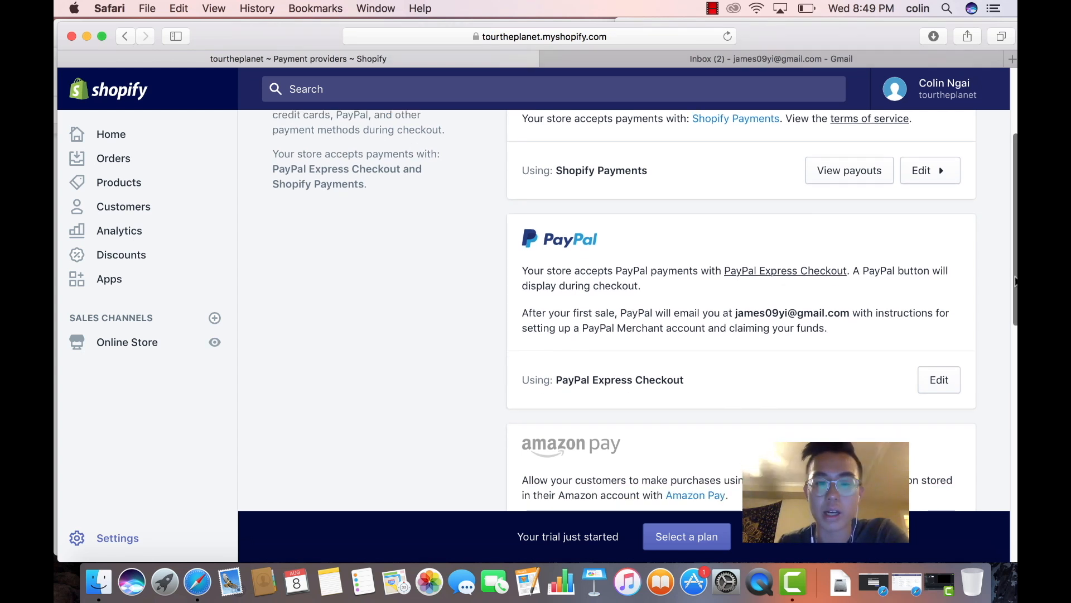
scroll(1015, 281, "down", 5)
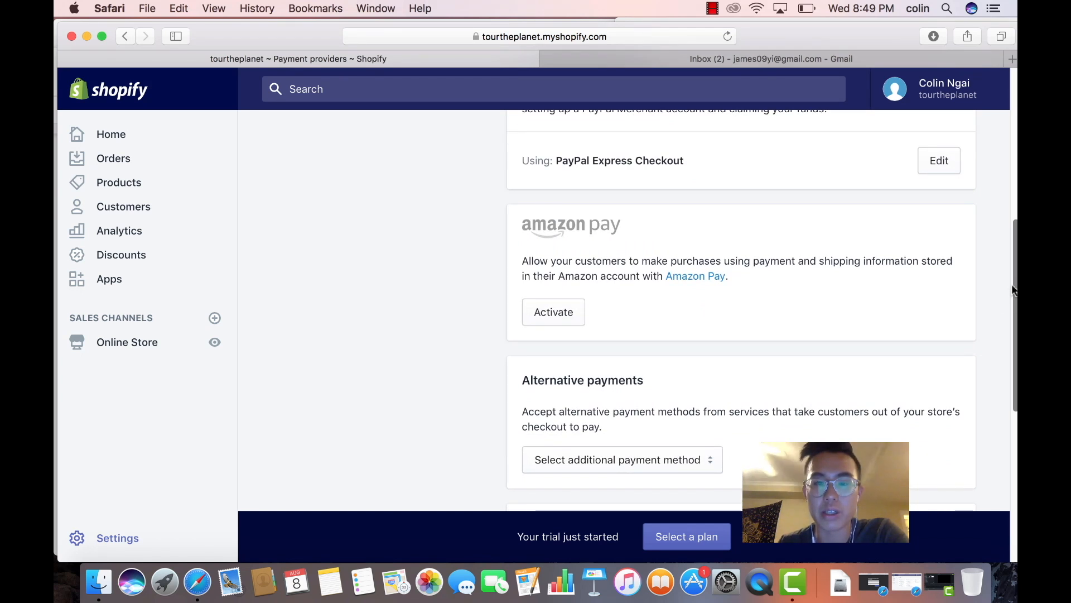
scroll(1012, 290, "down", 5)
left_click(712, 237)
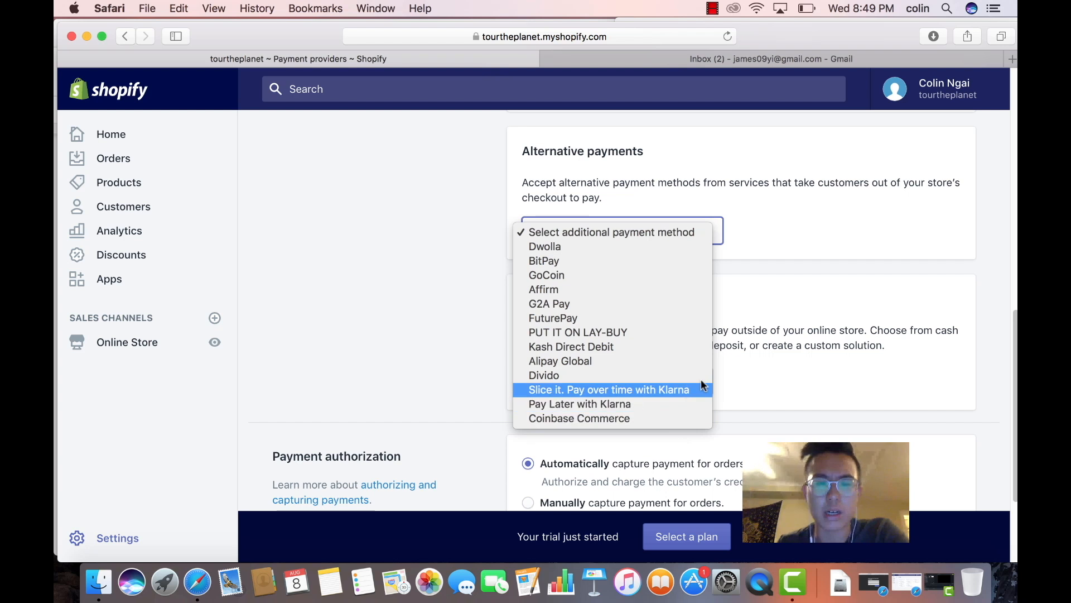
left_click(725, 392)
scroll(1015, 435, "down", 2)
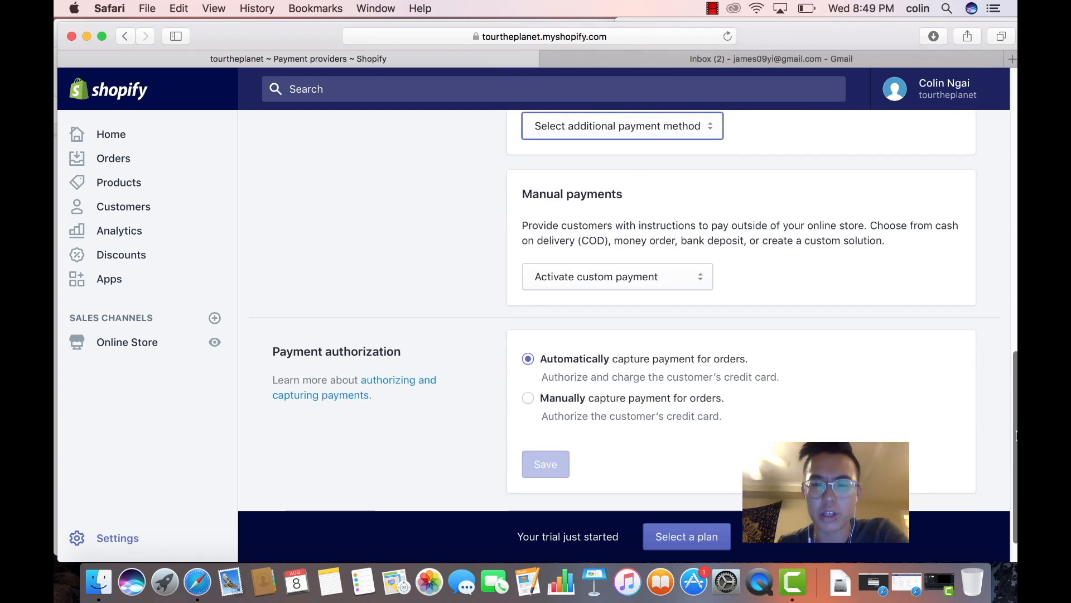
left_click(564, 274)
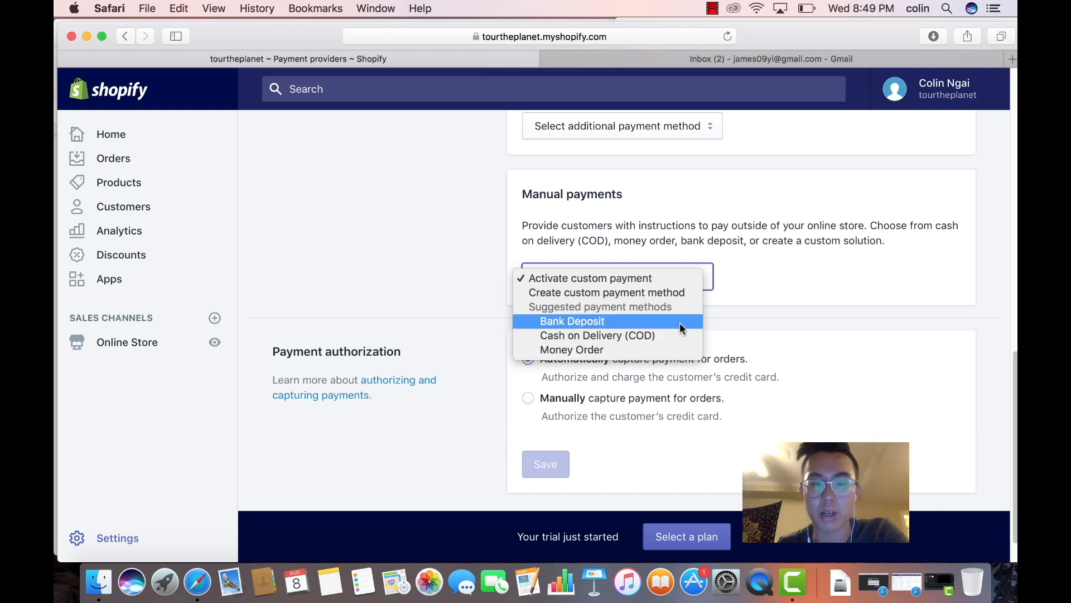
left_click(742, 316)
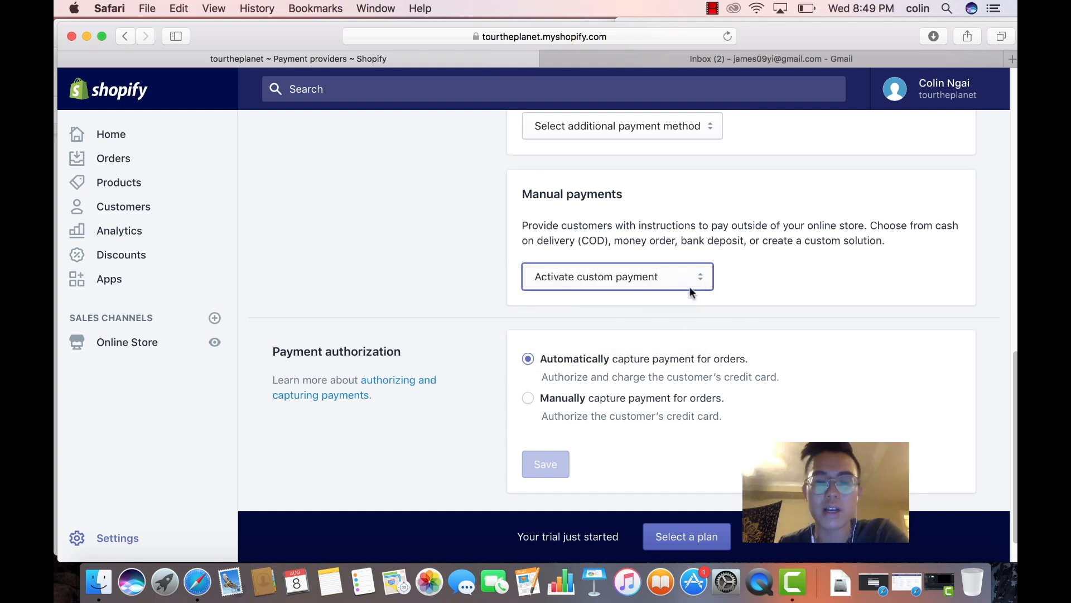
Look over the payment providers page again and compare the automatic and manual payment authorization options
scroll(685, 282, "down", 2)
scroll(1016, 379, "up", 4)
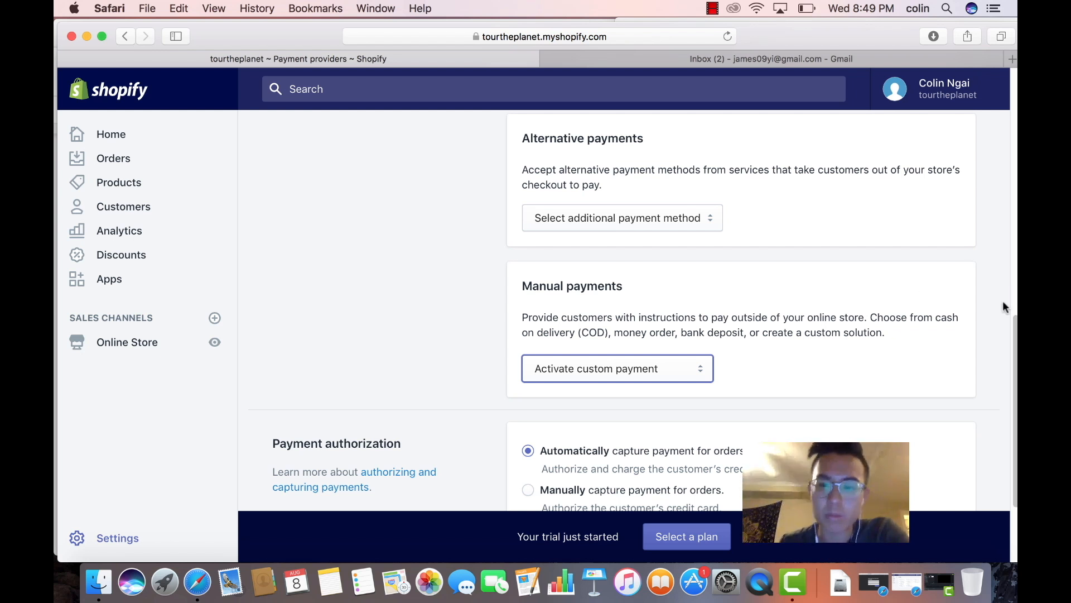
scroll(970, 279, "up", 10)
scroll(1002, 399, "down", 10)
scroll(1002, 400, "down", 2)
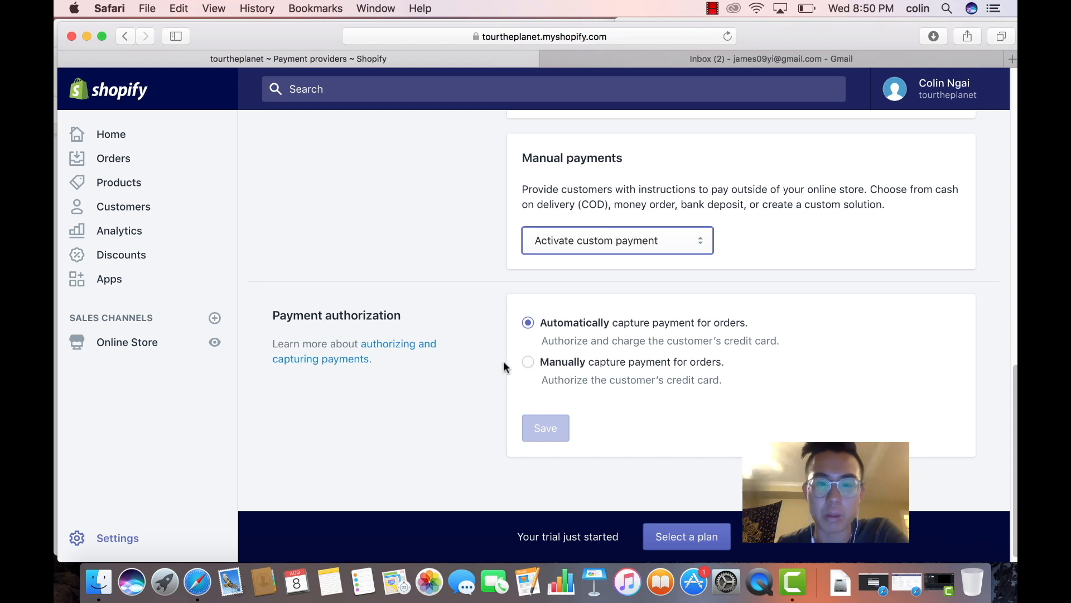
left_click_drag(565, 323, 618, 325)
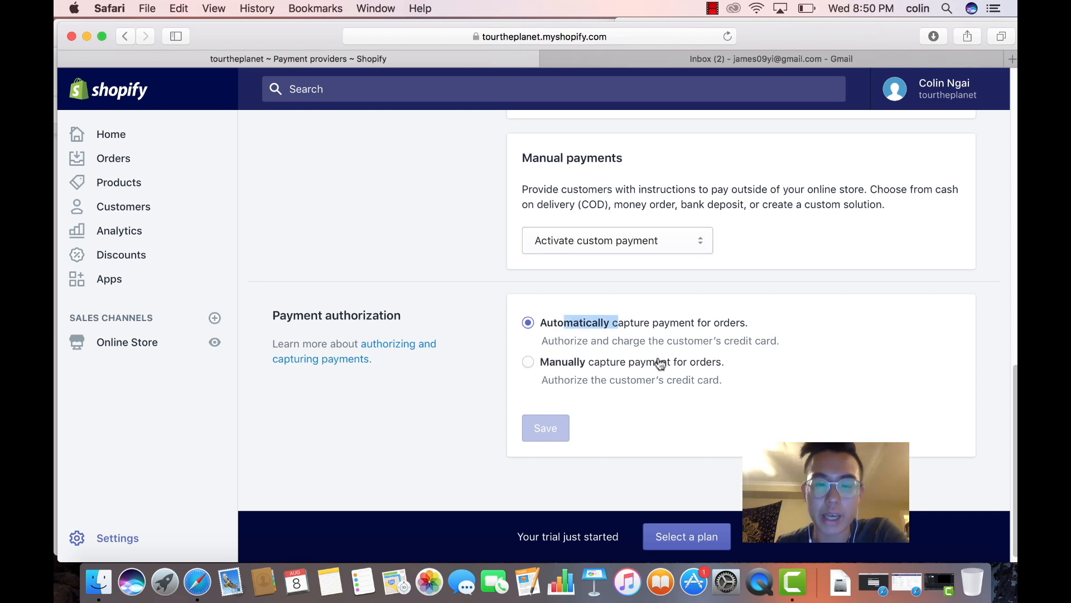
scroll(625, 390, "down", 1)
scroll(936, 355, "up", 10)
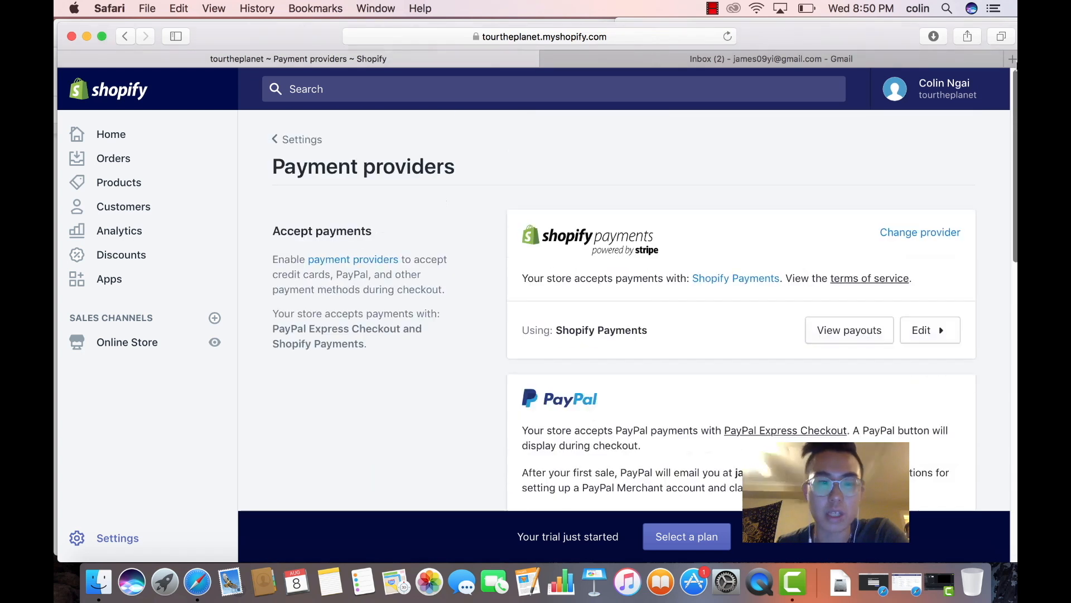
Open the store's Checkout settings and make customer accounts optional
left_click(285, 143)
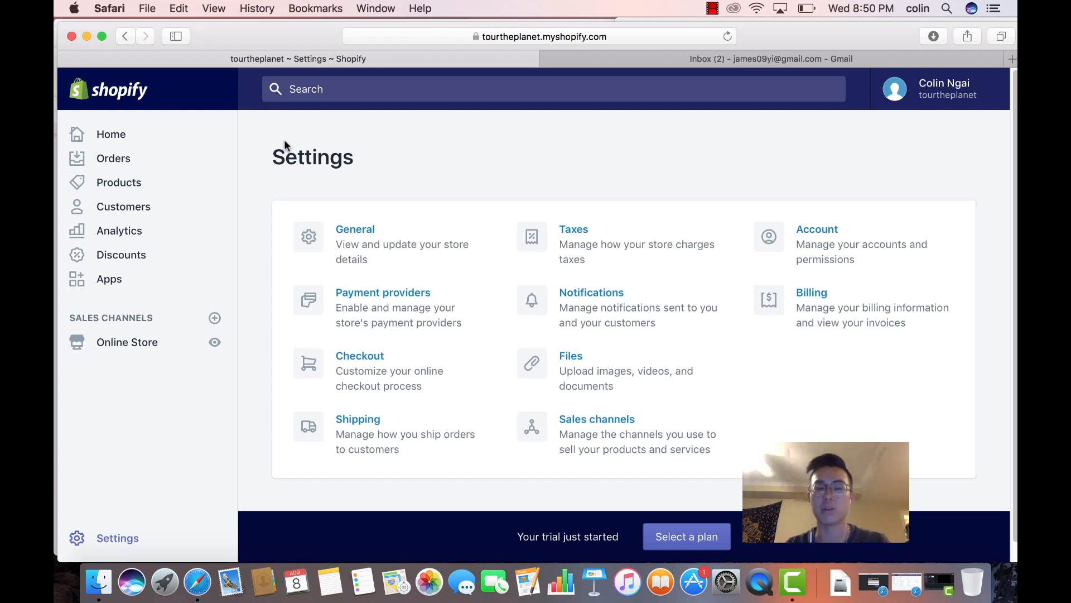
left_click(396, 366)
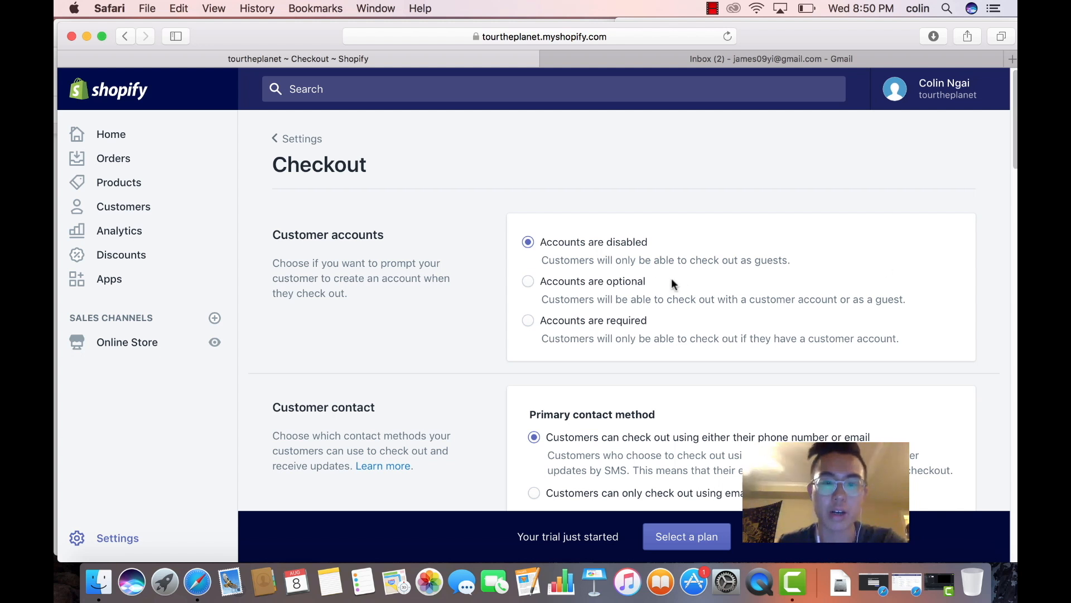
left_click(528, 281)
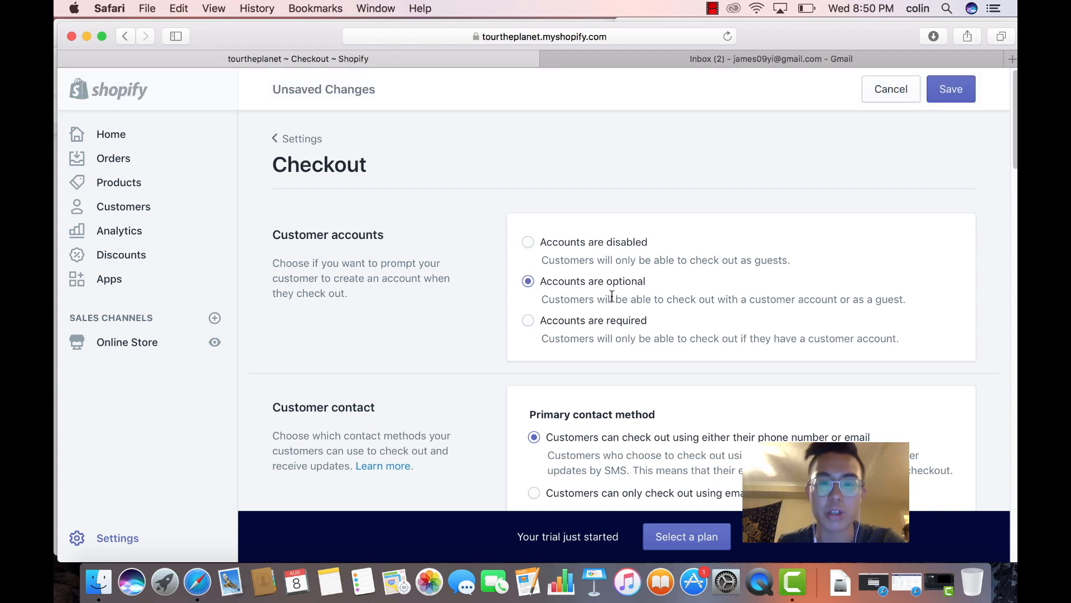
left_click_drag(672, 304, 791, 300)
left_click(792, 299)
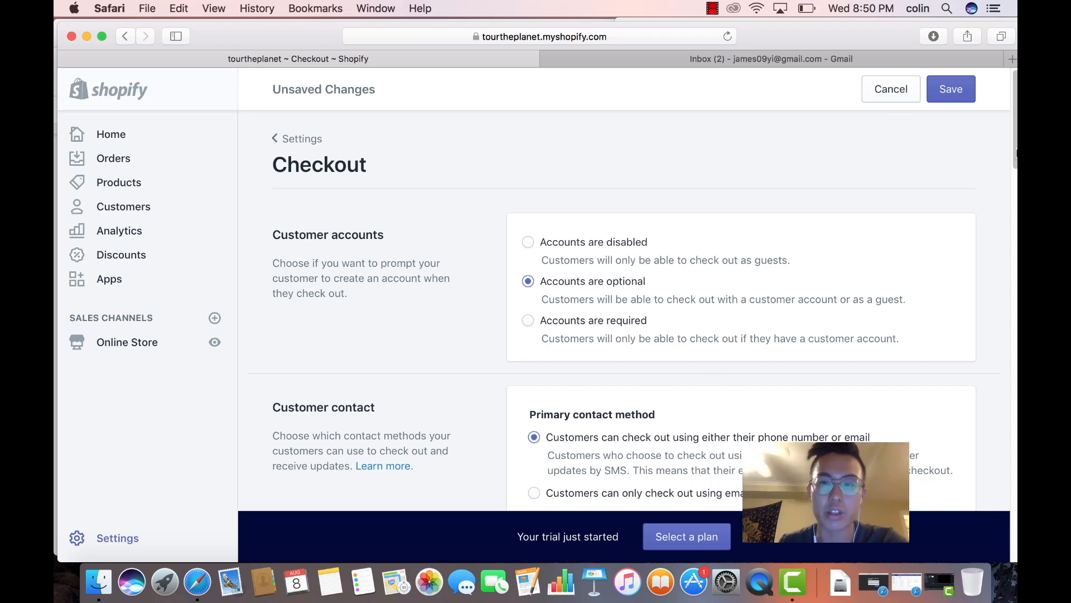
Review the checkout's customer contact methods and its form options for full name, company name, address line 2 and shipping phone number
scroll(867, 212, "down", 5)
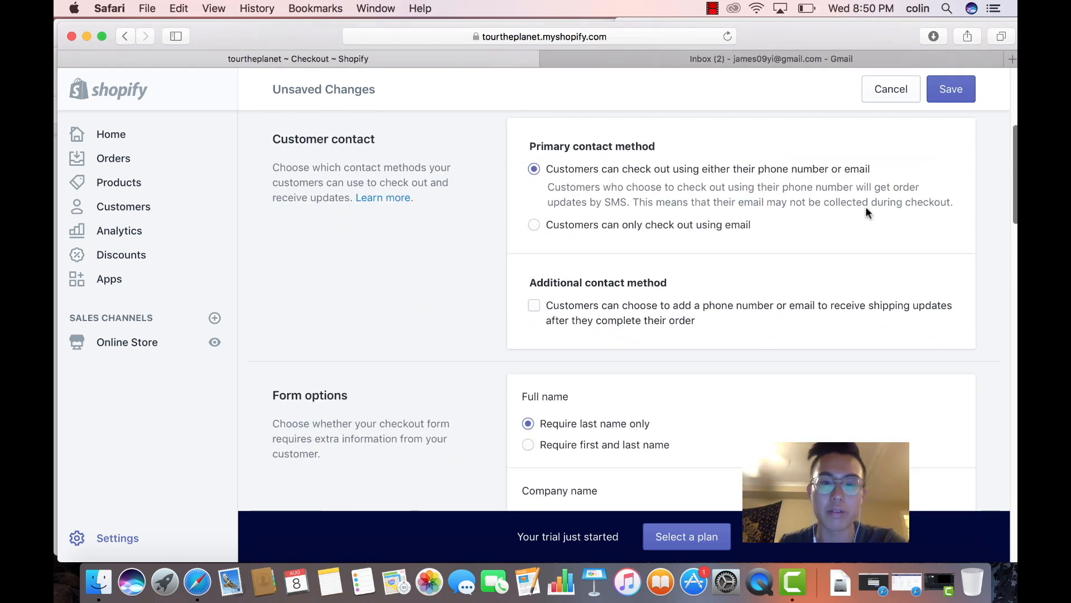
left_click_drag(585, 180, 546, 167)
left_click_drag(622, 169, 780, 173)
left_click(780, 173)
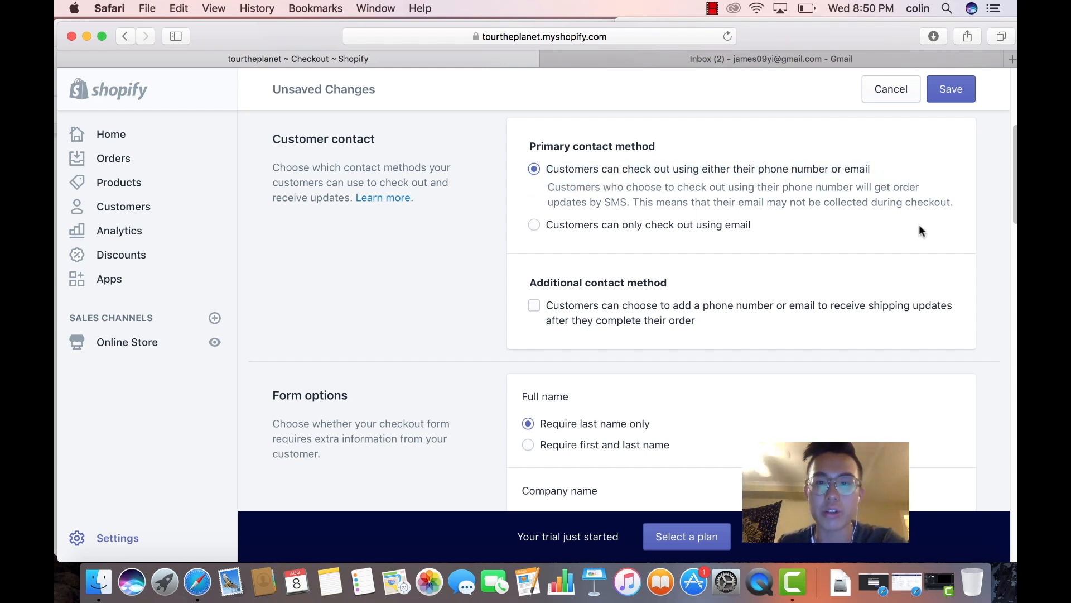
left_click_drag(1012, 172, 1015, 177)
scroll(824, 249, "down", 5)
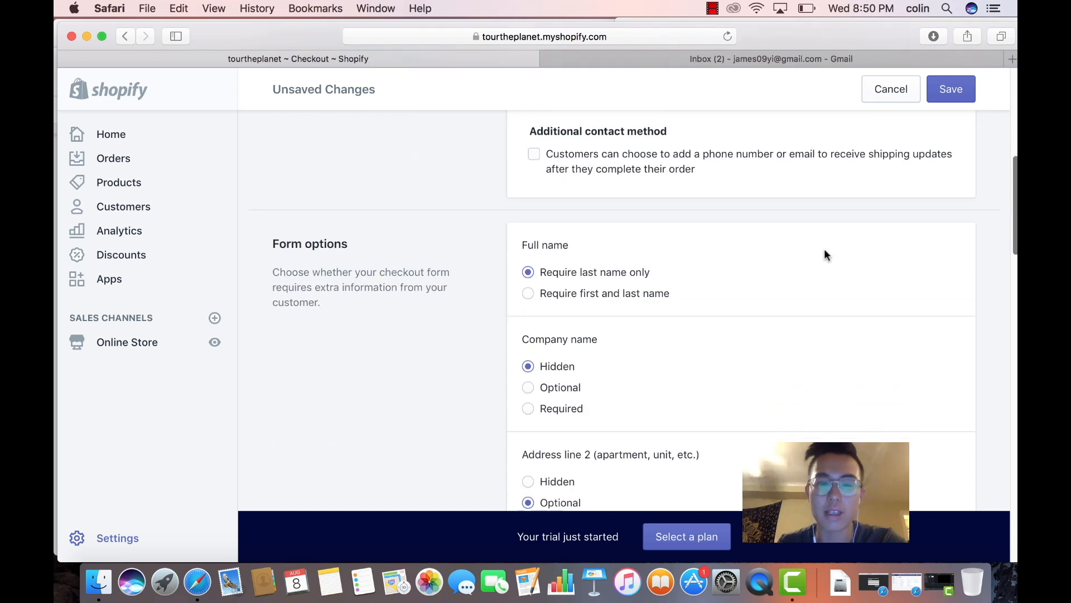
left_click_drag(1017, 193, 1016, 213)
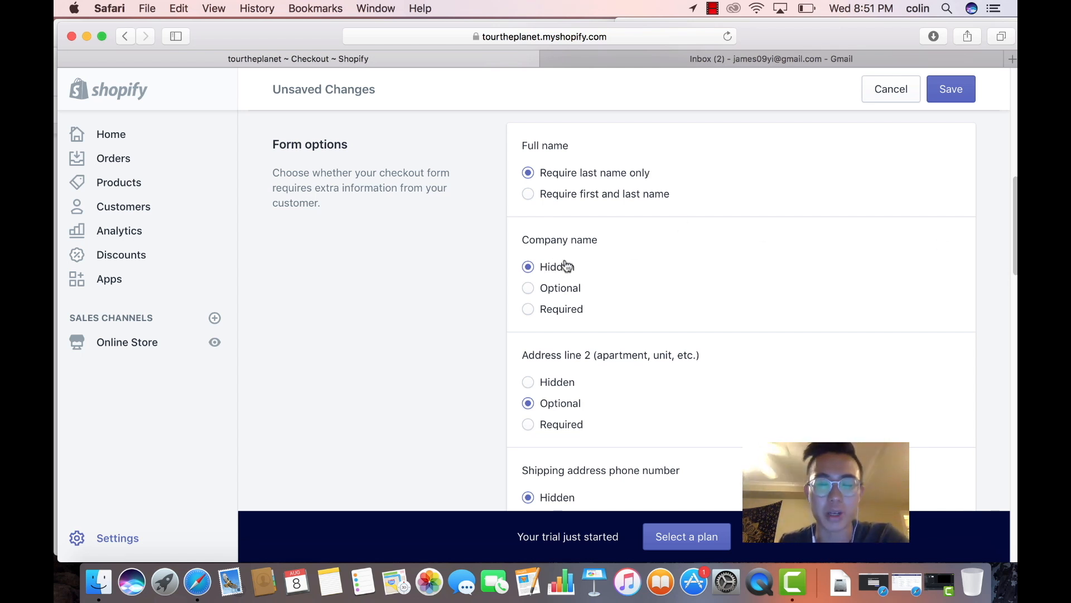
left_click(1016, 298)
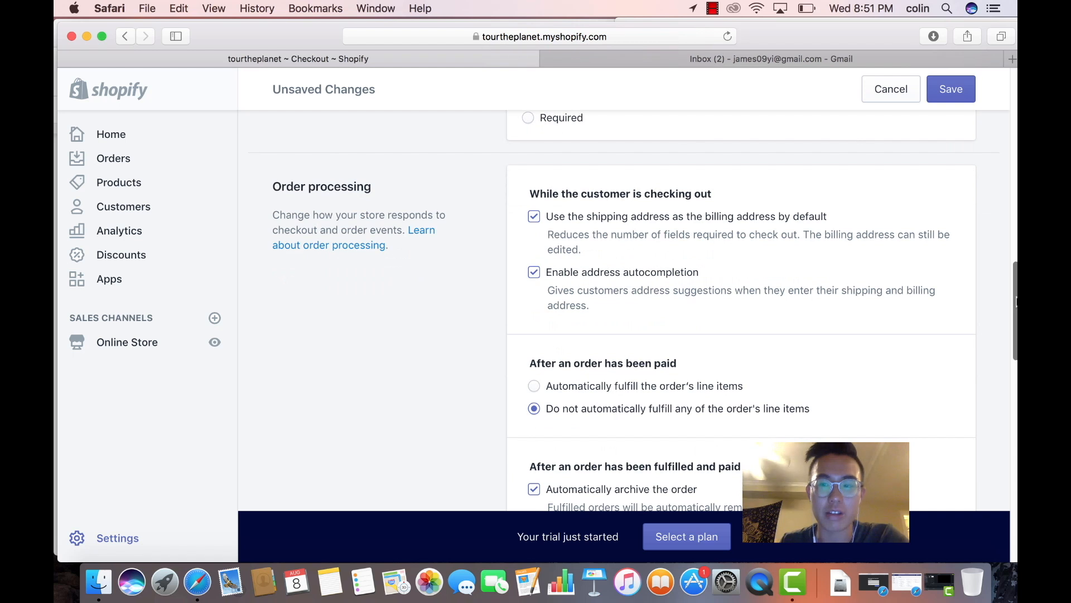
scroll(601, 303, "up", 5)
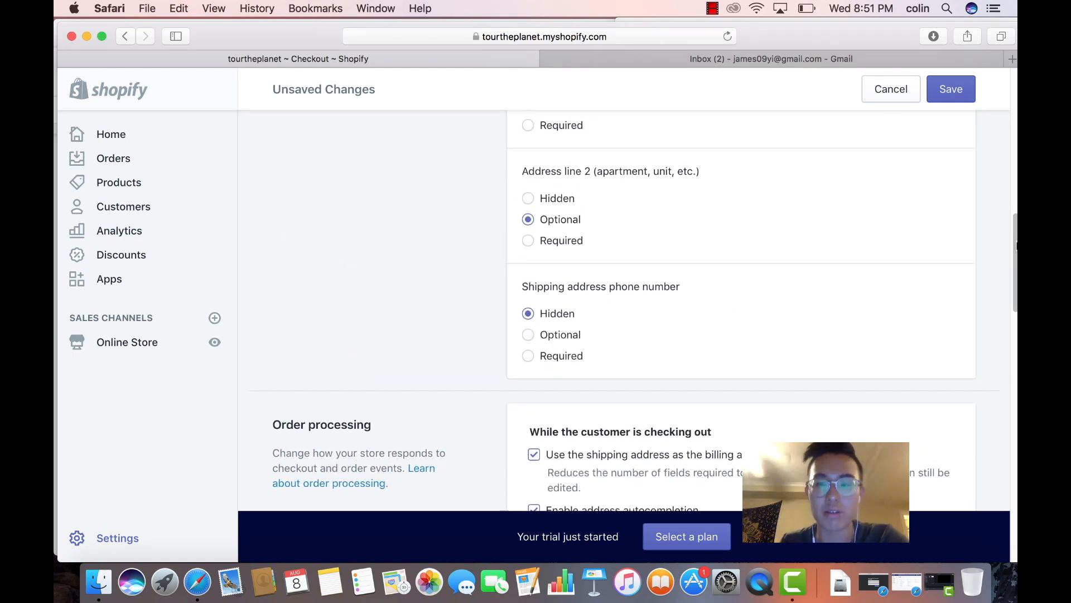
Look over the order processing, additional scripts, email marketing and checkout language sections of the checkout settings
left_click_drag(1016, 245, 1016, 282)
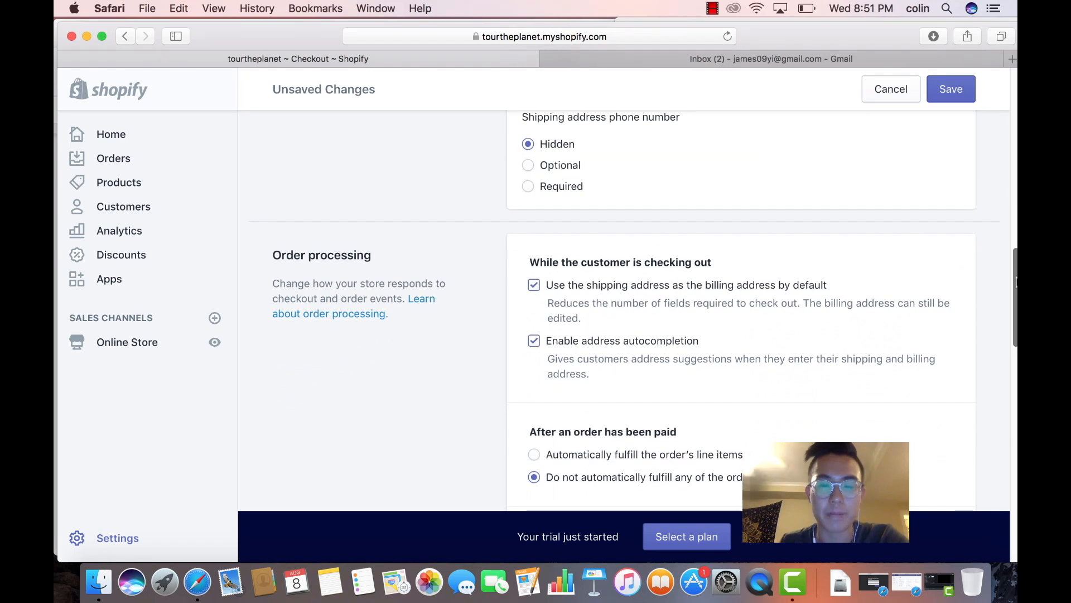
scroll(987, 323, "down", 6)
scroll(1005, 346, "down", 10)
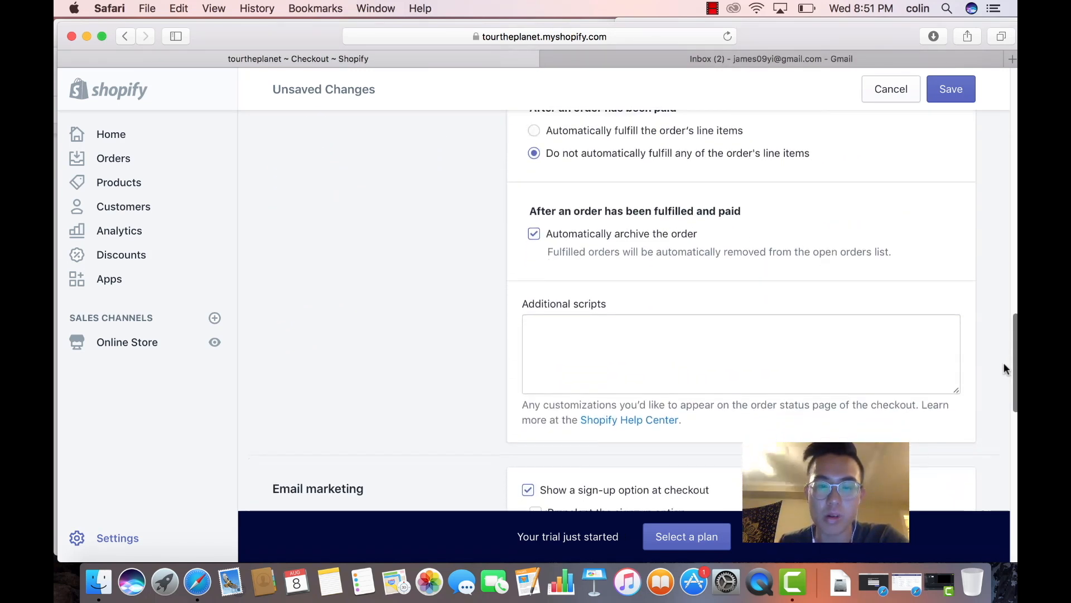
scroll(997, 390, "down", 3)
scroll(997, 415, "down", 2)
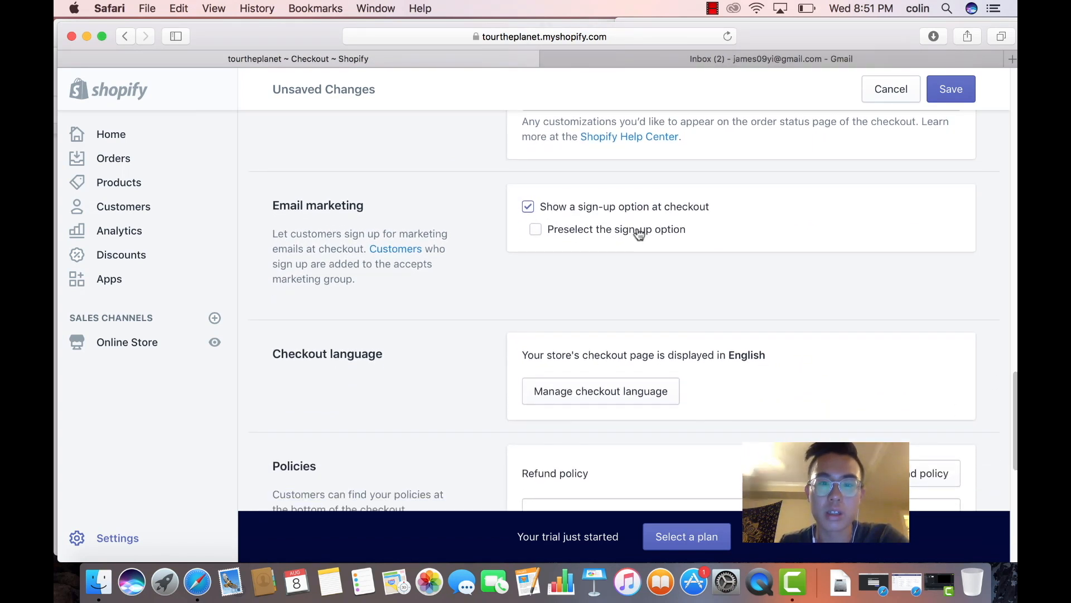
scroll(1006, 445, "down", 5)
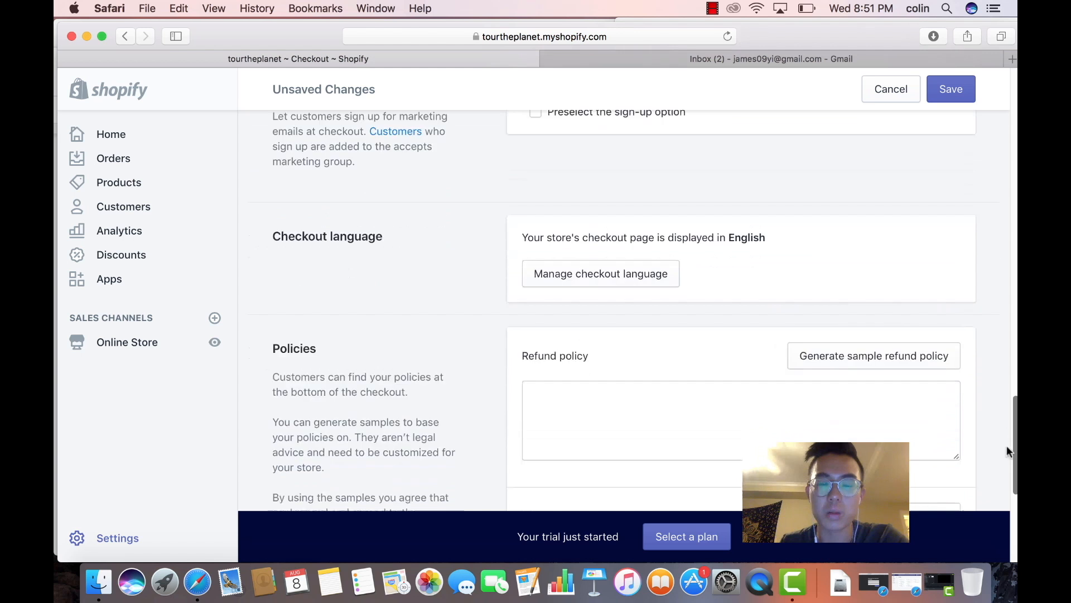
Generate the sample refund policy, privacy policy and terms of service in the checkout's Policies section
scroll(1006, 462, "down", 3)
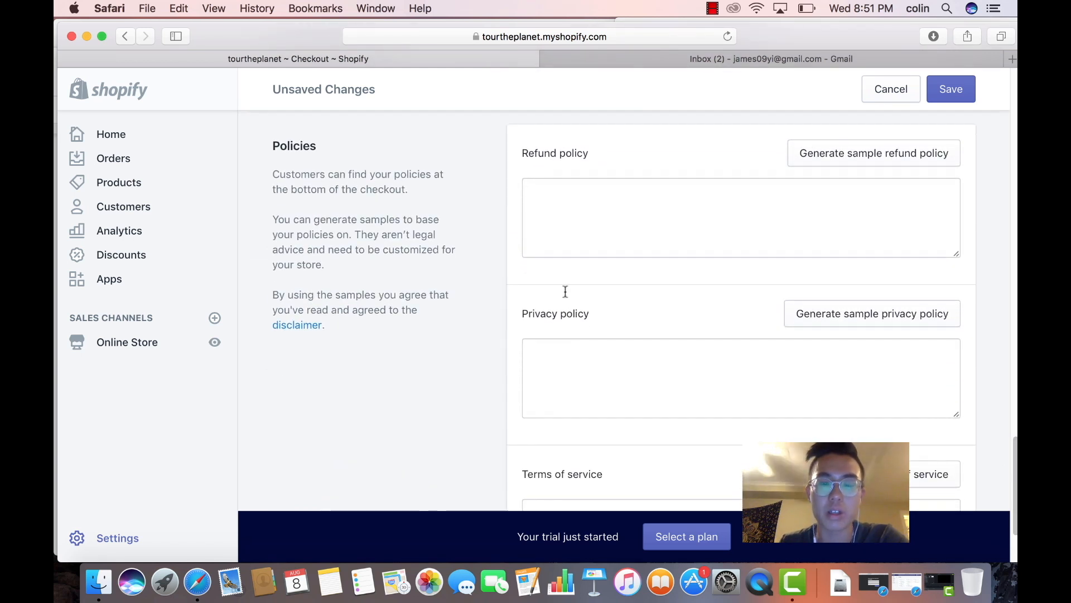
left_click(802, 163)
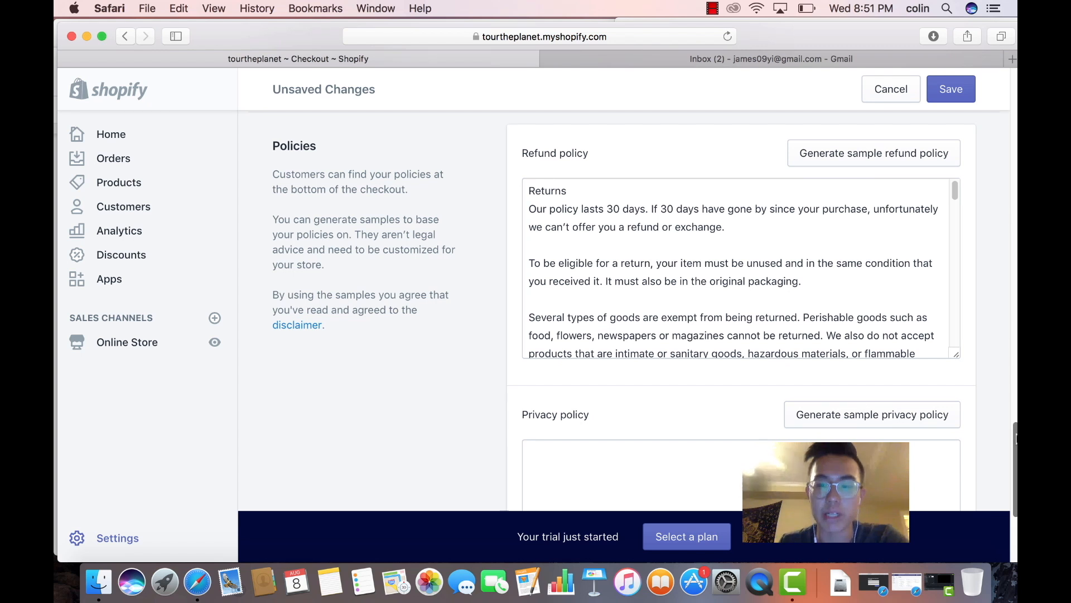
scroll(1015, 438, "down", 3)
left_click(914, 323)
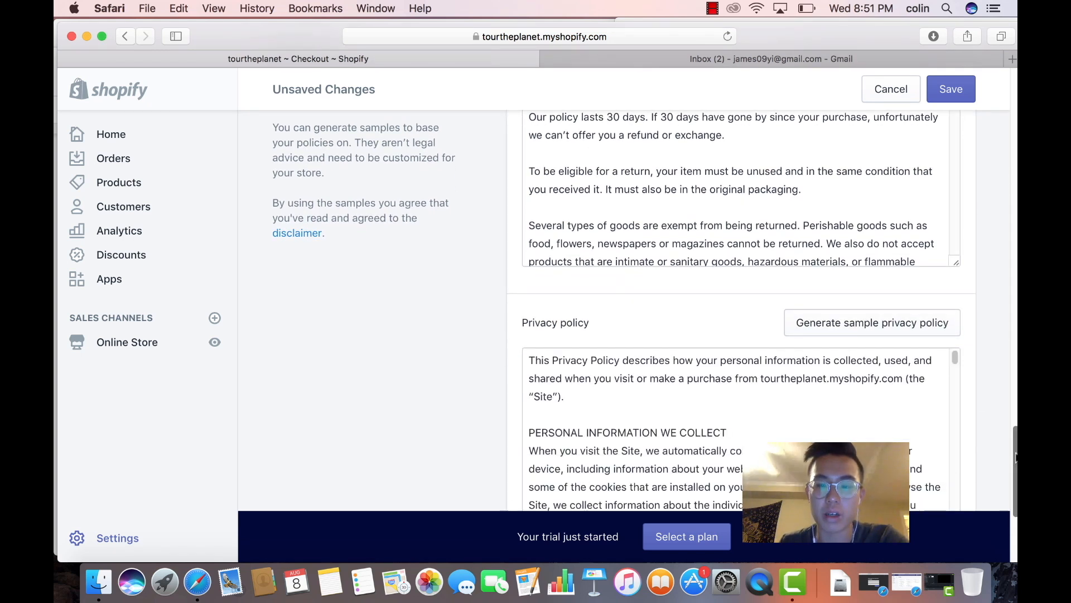
scroll(1016, 456, "down", 5)
left_click(895, 410)
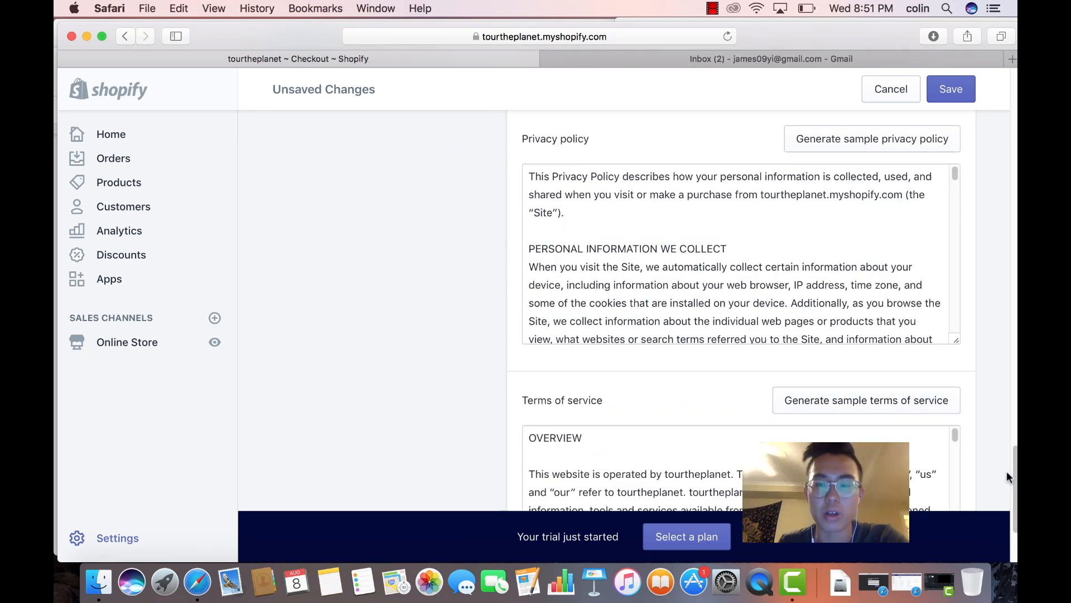
Read through the generated refund policy, including its return period, non-returnable items, contact e-mail, exchange address and shipping terms
scroll(1010, 475, "down", 3)
scroll(1014, 473, "up", 4)
scroll(1016, 473, "up", 6)
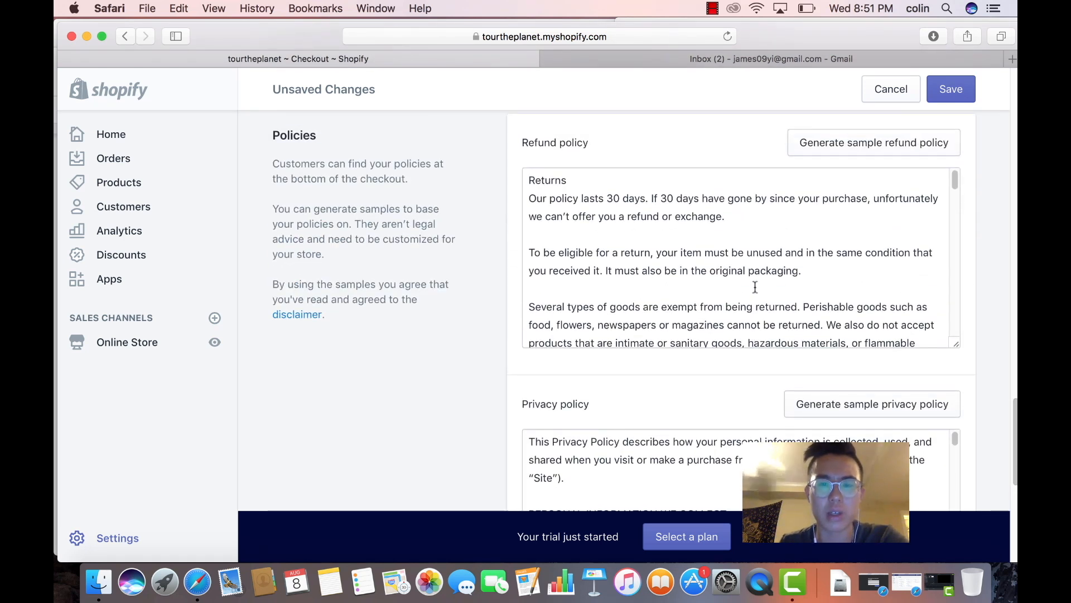
left_click(627, 214)
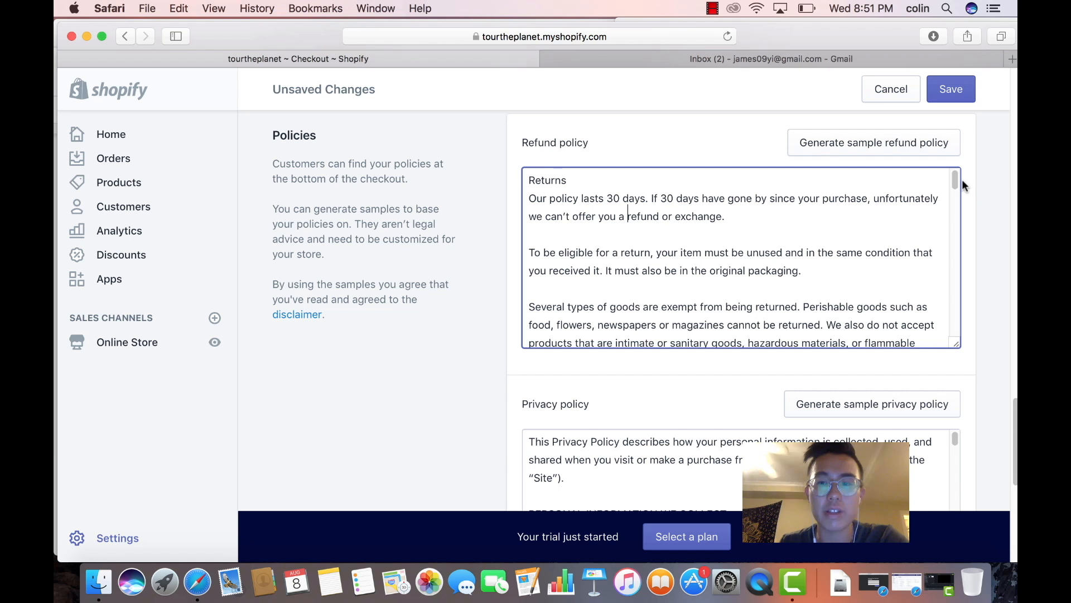
mouse_move(956, 179)
left_mouse_down()
mouse_move(960, 333)
mouse_move(955, 189)
left_mouse_up()
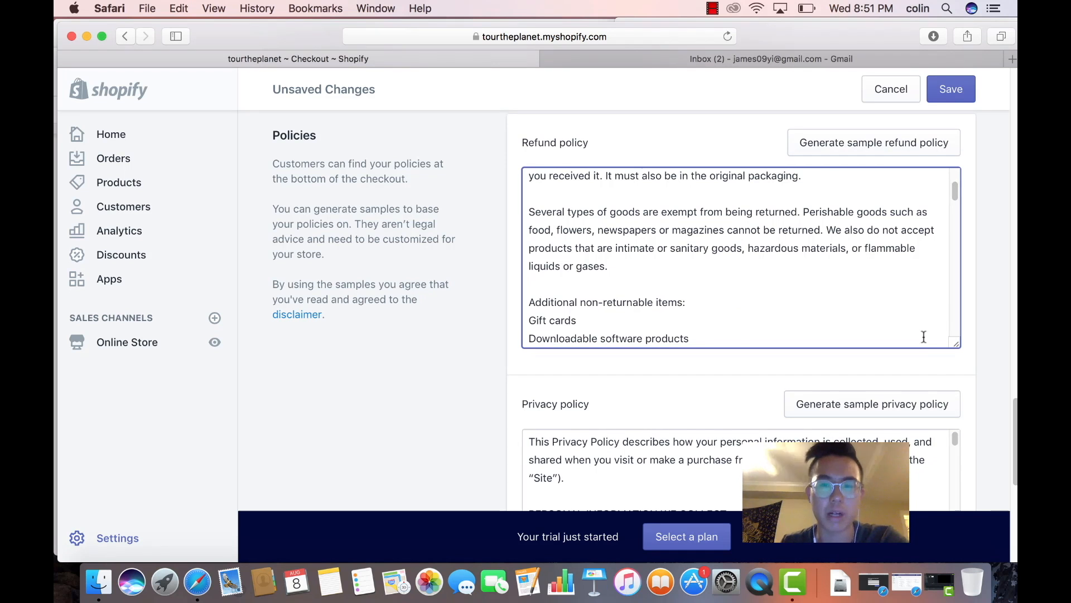
left_click_drag(955, 192, 953, 180)
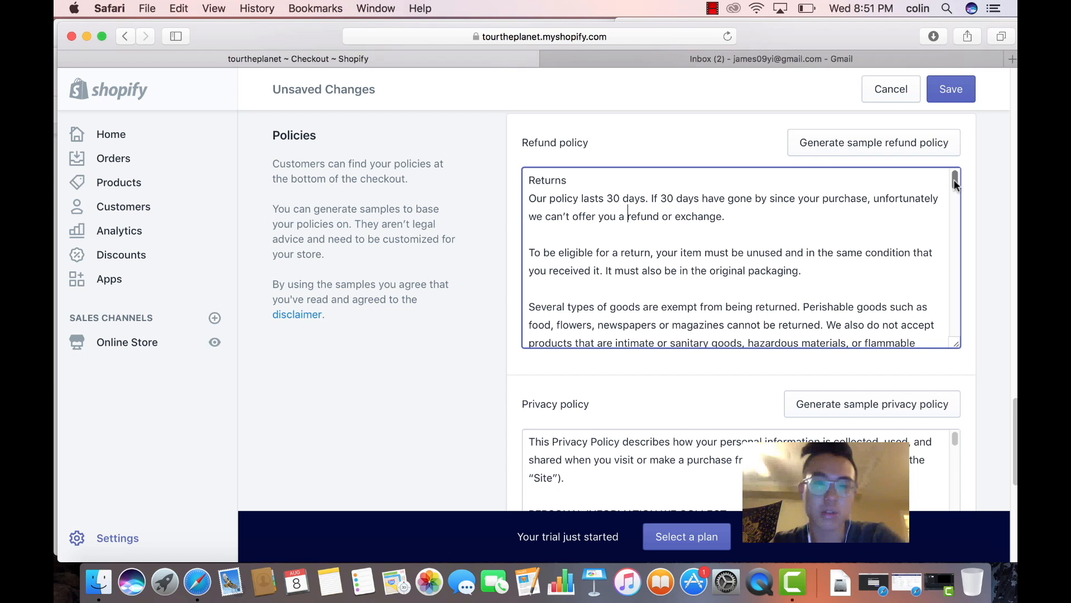
left_click_drag(726, 216, 750, 237)
left_click(753, 240)
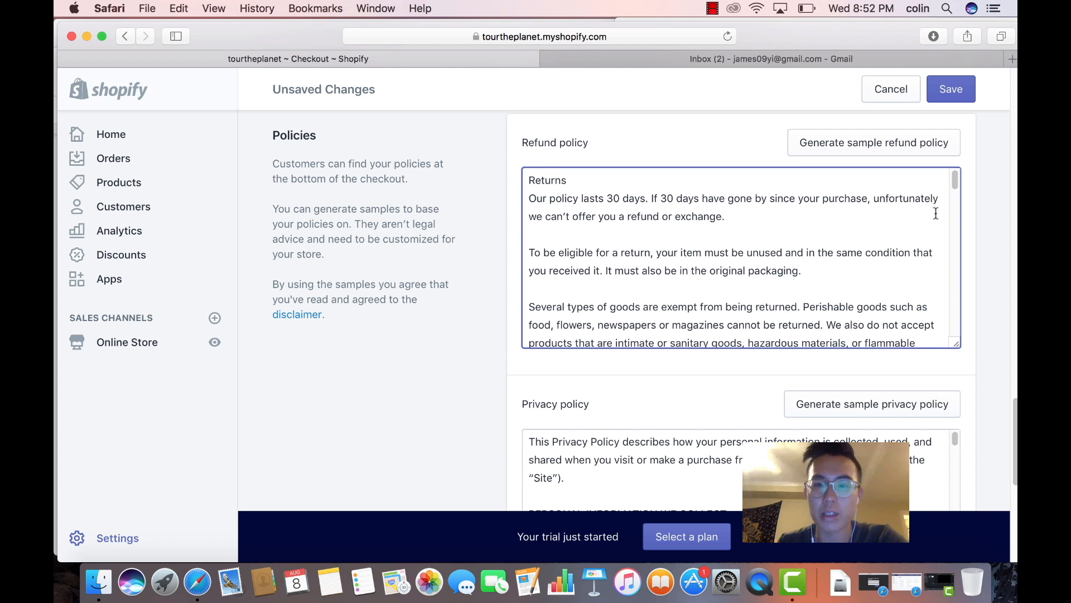
left_click_drag(956, 188, 970, 258)
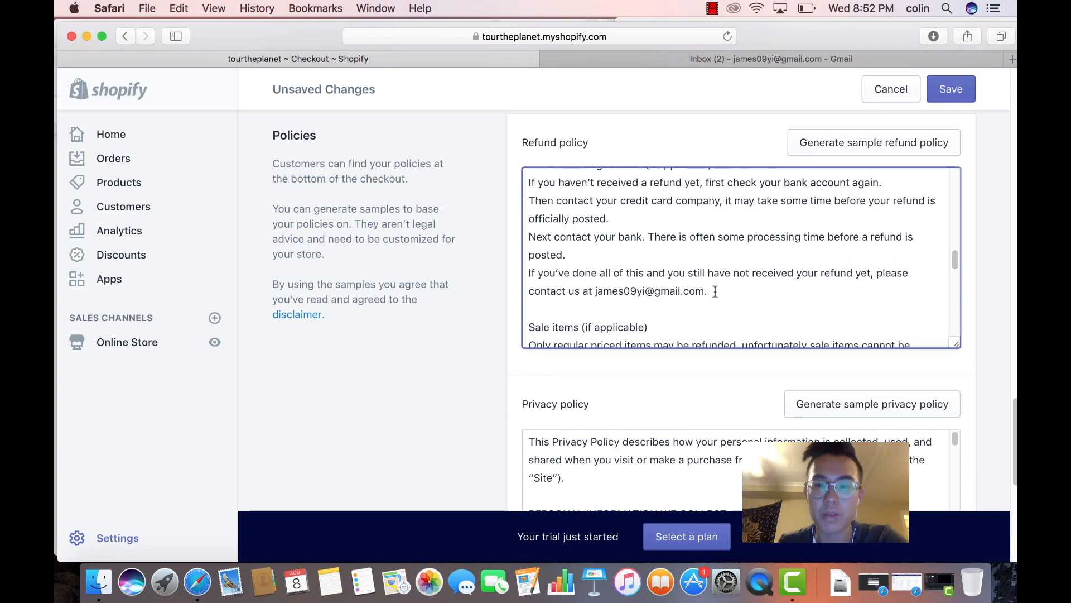
left_click_drag(956, 256, 962, 284)
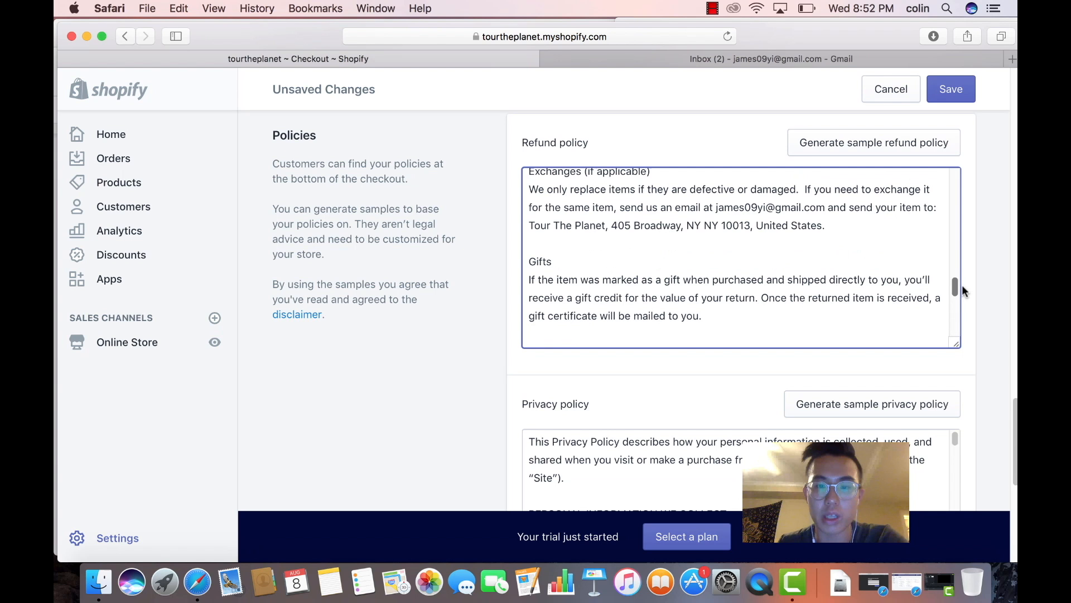
left_click_drag(610, 226, 826, 230)
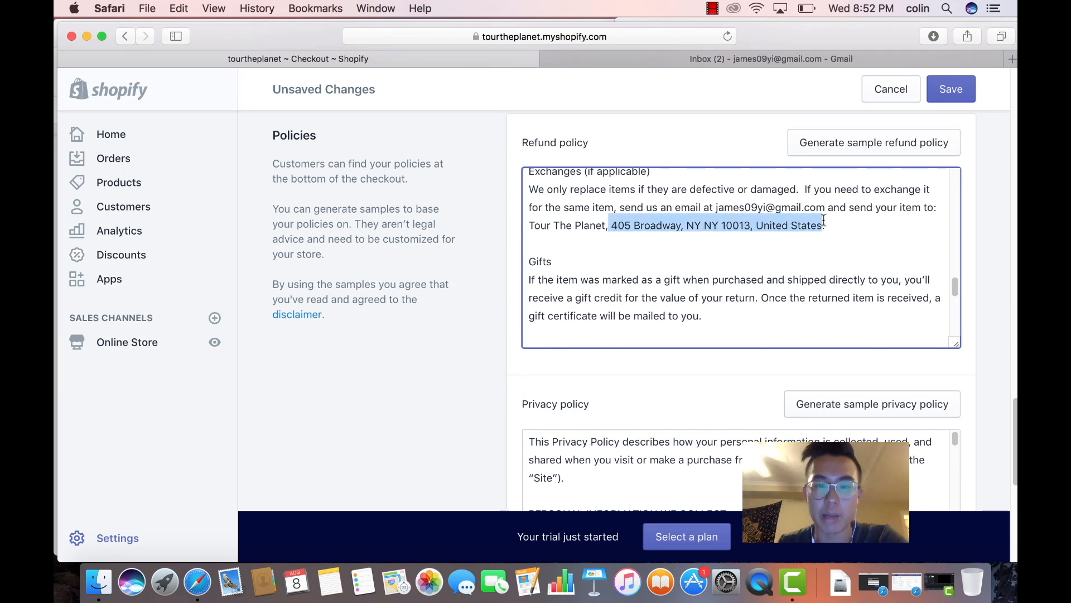
left_click(884, 237)
left_click_drag(956, 296, 968, 346)
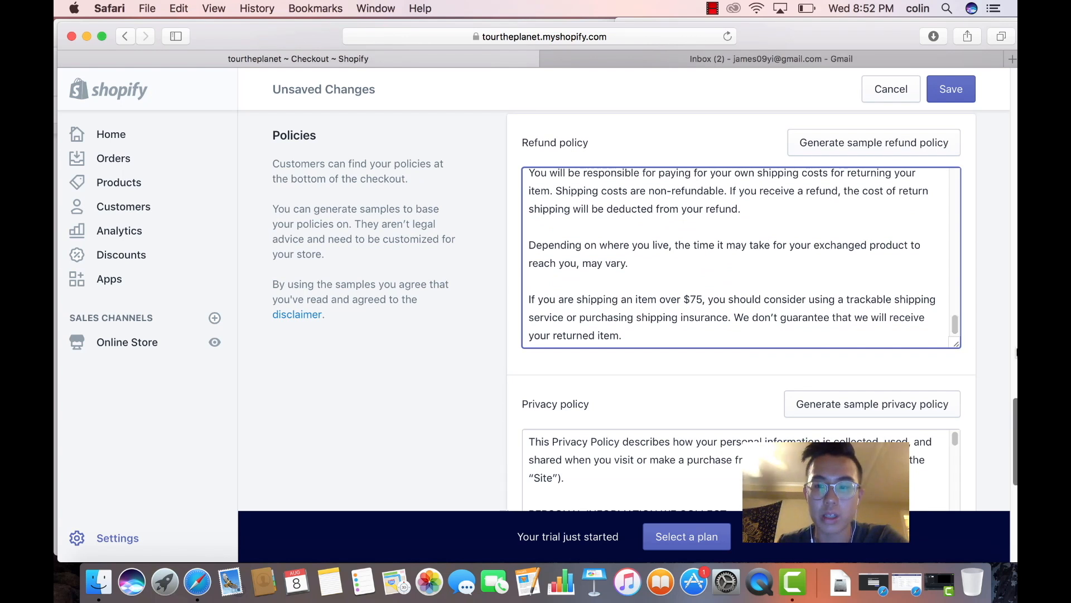
Read the generated privacy policy through to its contact details and look at the start of the terms of service
scroll(955, 313, "down", 5)
left_click(955, 271)
left_click_drag(1015, 440, 1016, 462)
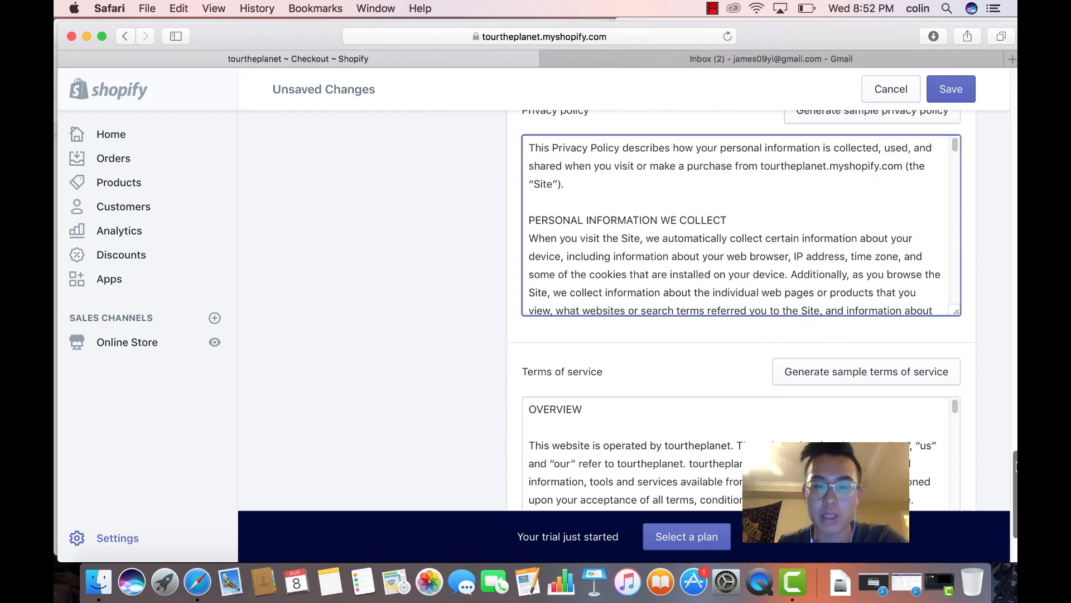
left_click_drag(950, 144, 966, 310)
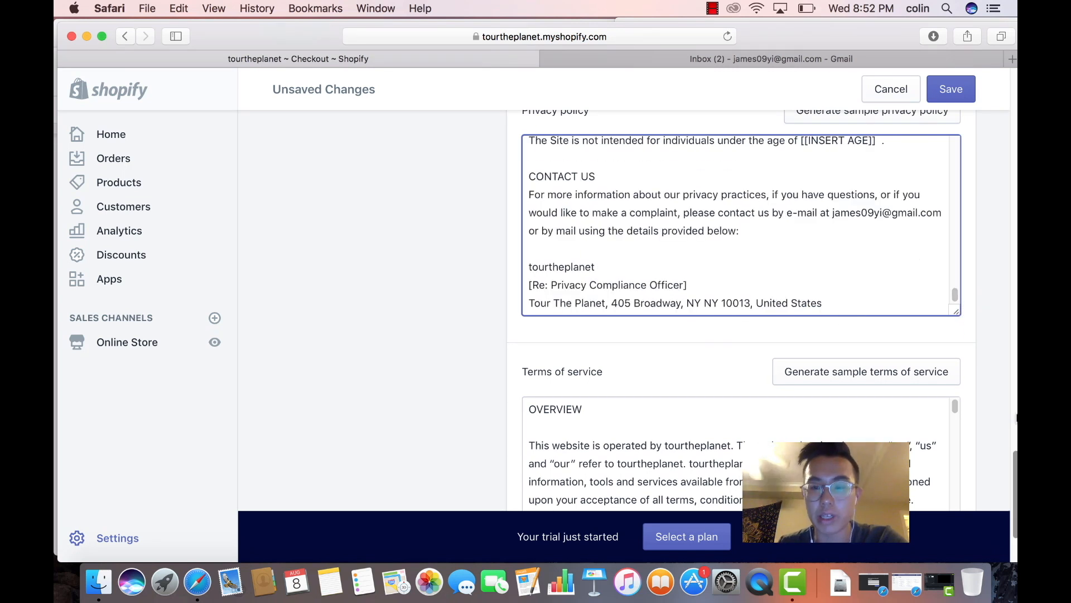
left_click_drag(1016, 457, 1017, 549)
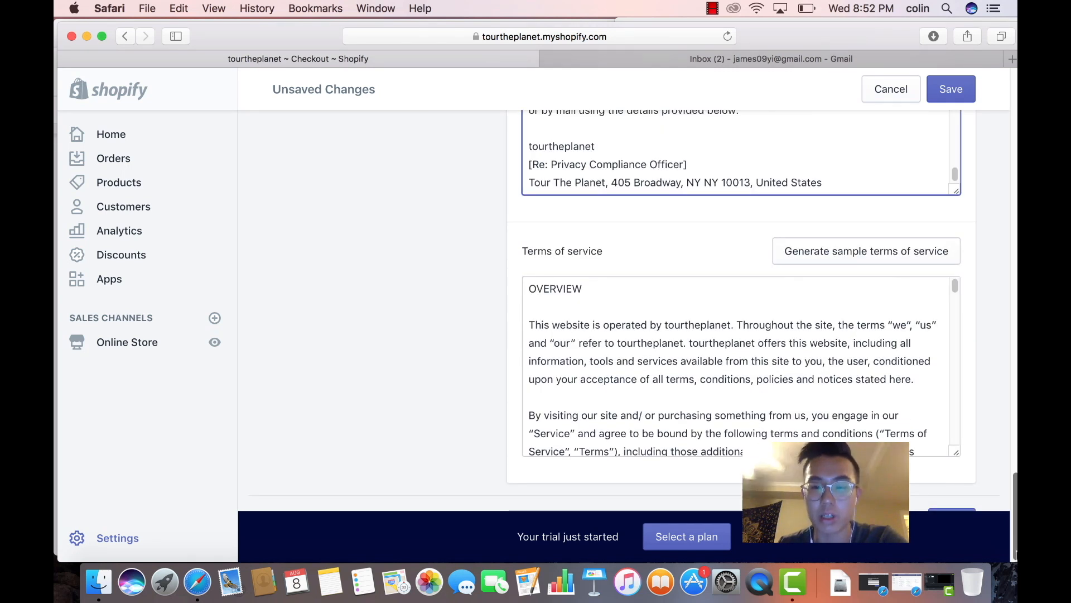
Save the checkout settings with the generated policies and return to the Settings overview
left_click(939, 94)
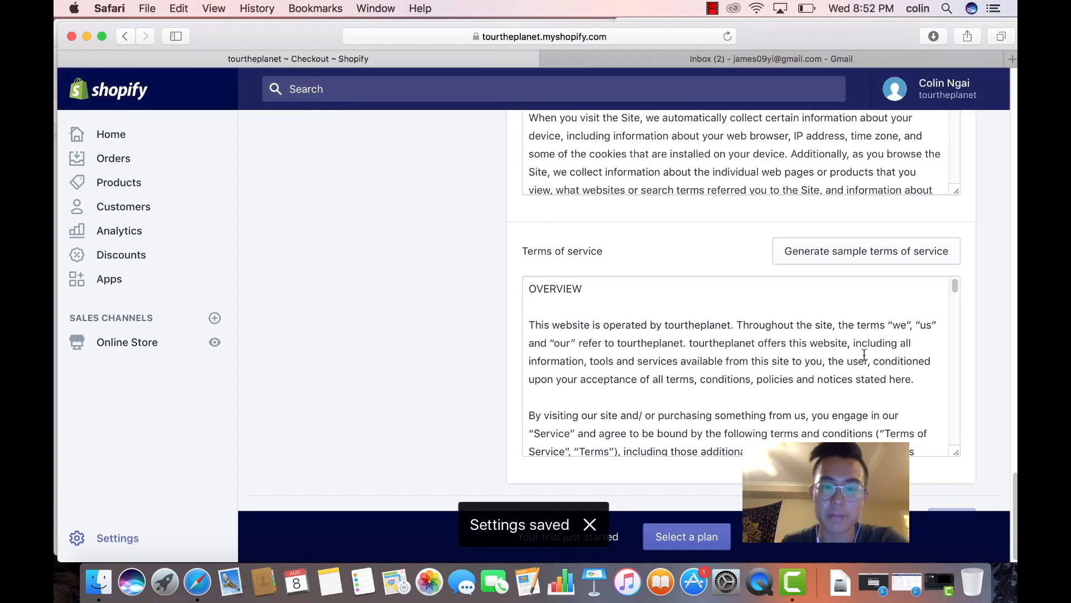
left_click_drag(1015, 517, 1015, 107)
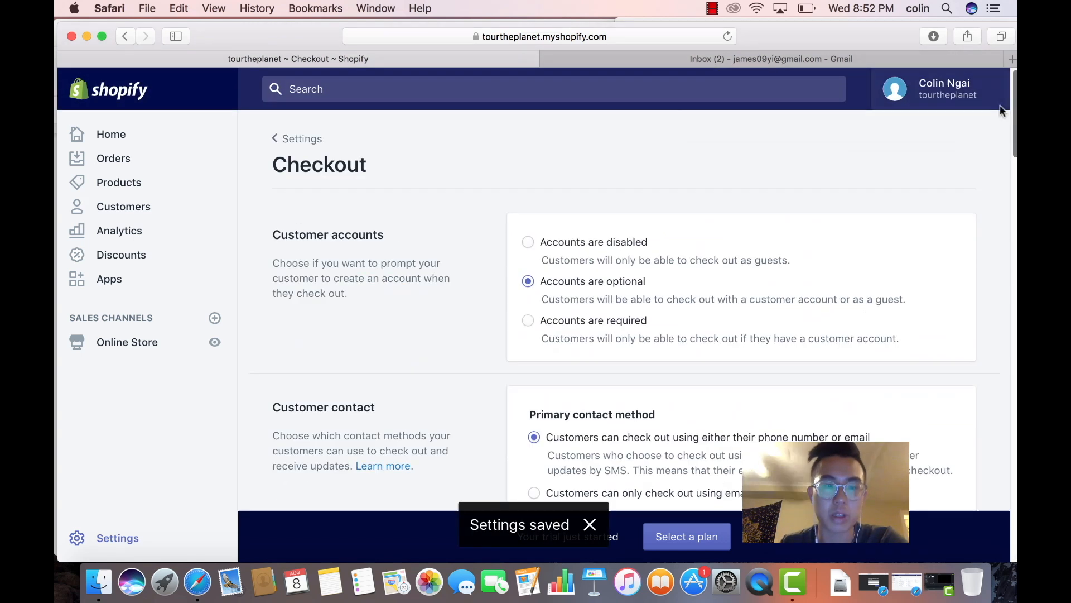
left_click(310, 138)
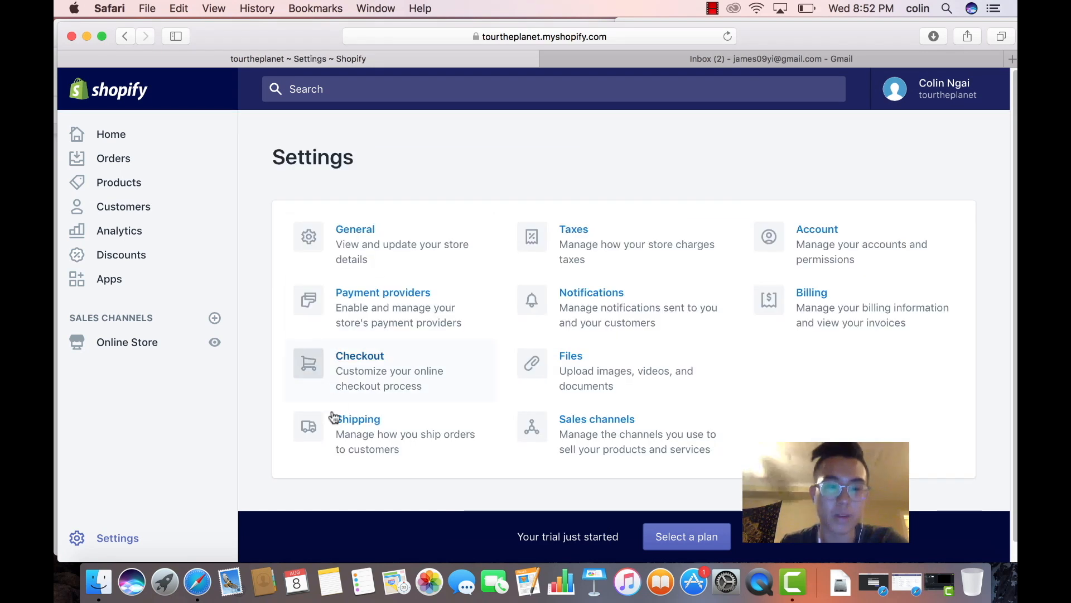
Open the Shipping settings, review the shipping origin and zones, and open the Domestic zone for editing
left_click(346, 434)
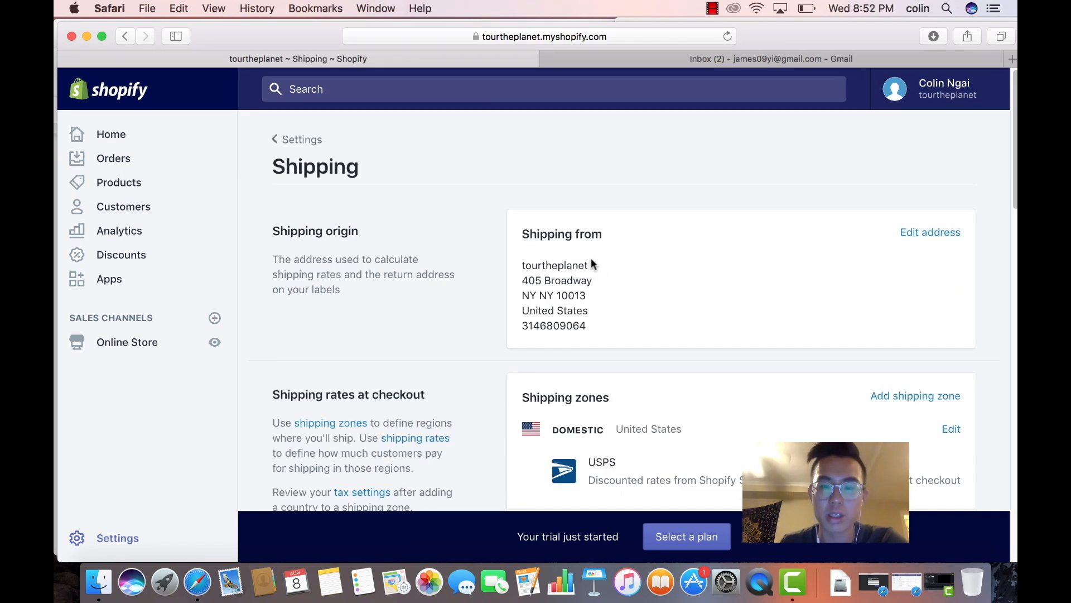
scroll(641, 313, "down", 5)
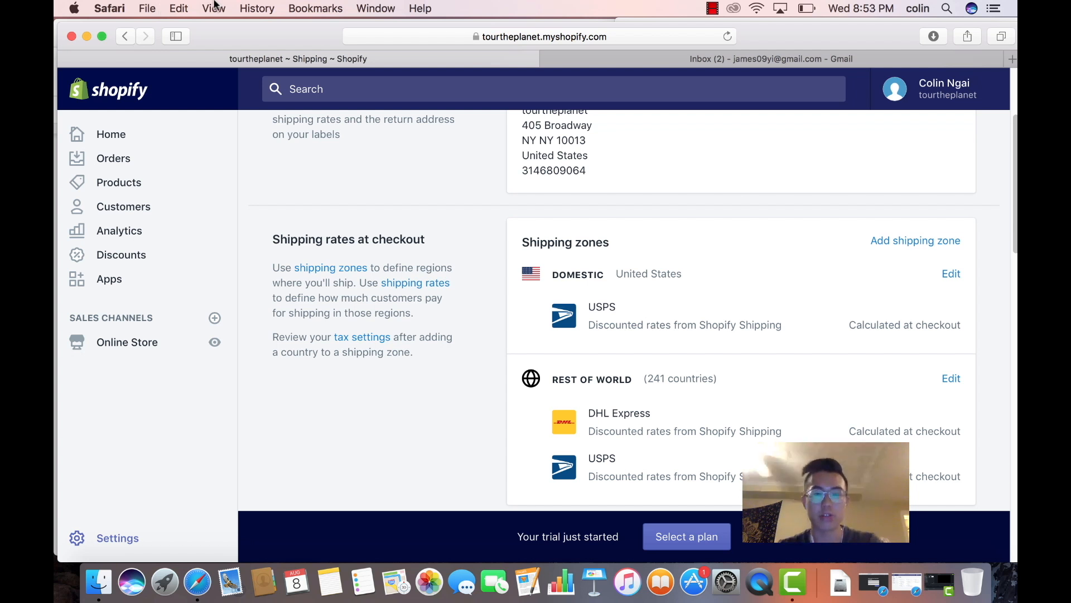
left_click(950, 274)
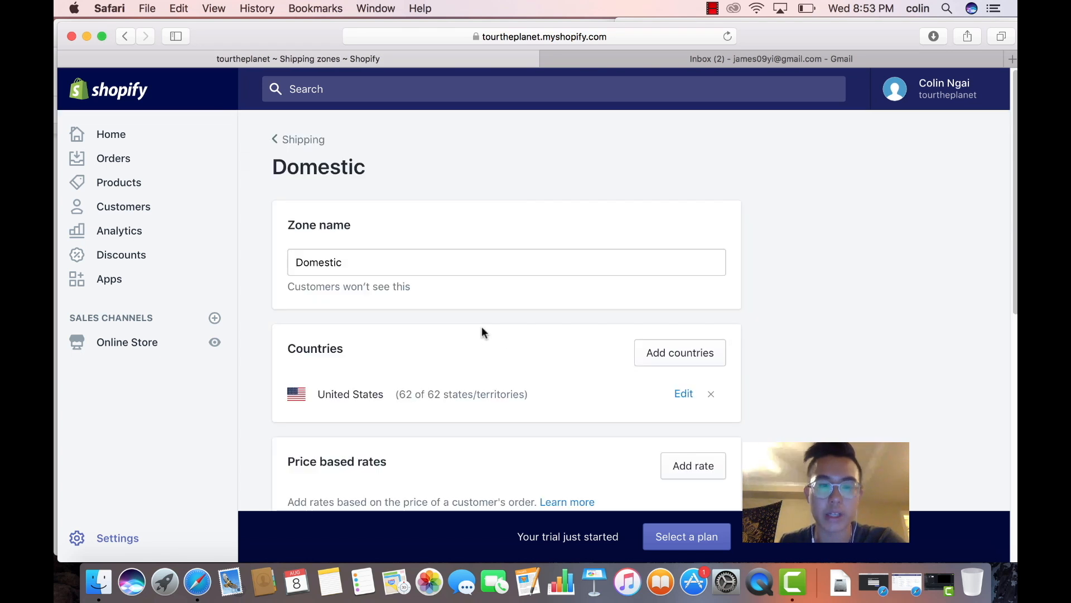
Select all countries in Asia, Europe and Africa for addition to the Domestic shipping zone
left_click_drag(1015, 163, 1015, 345)
scroll(926, 241, "up", 10)
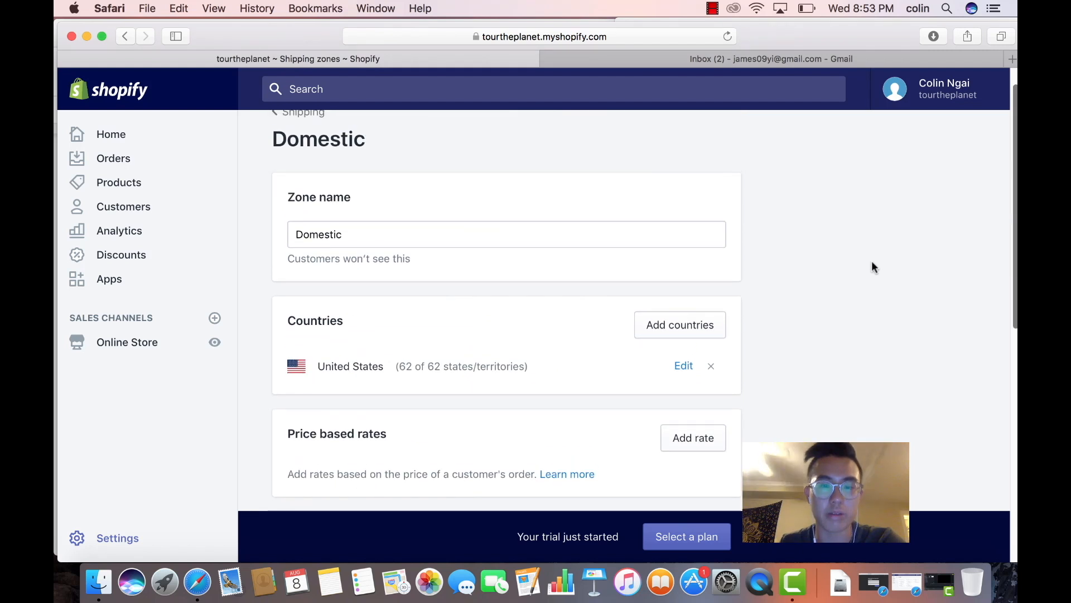
left_click(701, 323)
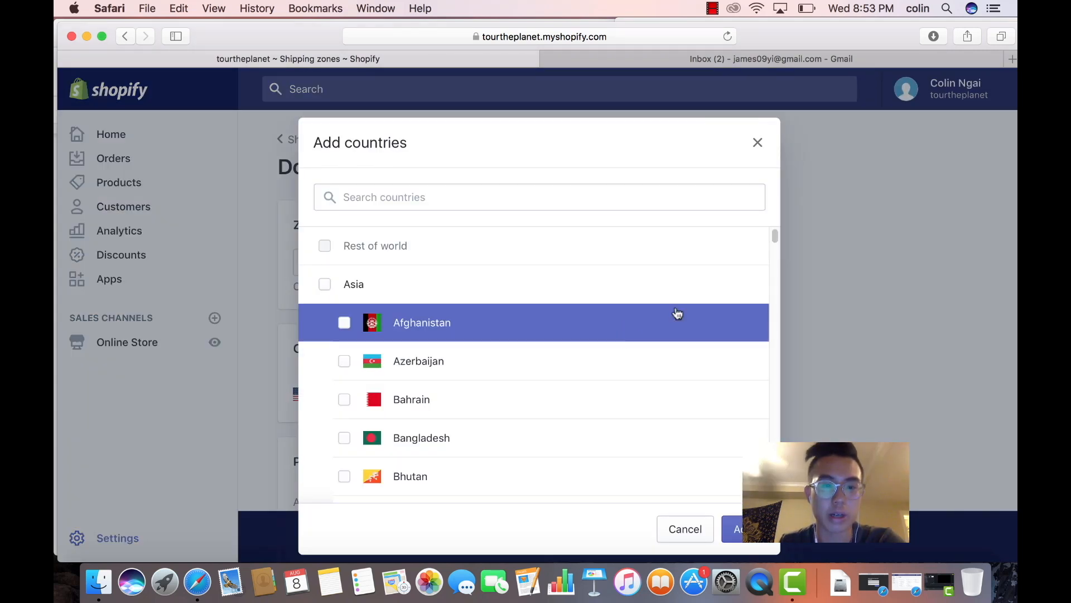
left_click(324, 284)
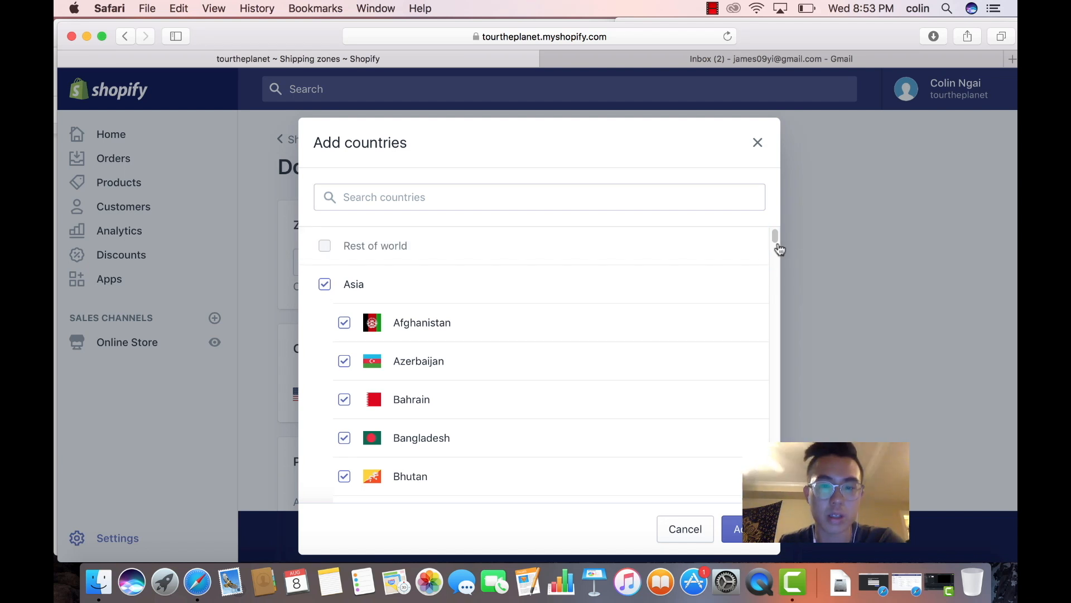
left_click(322, 285)
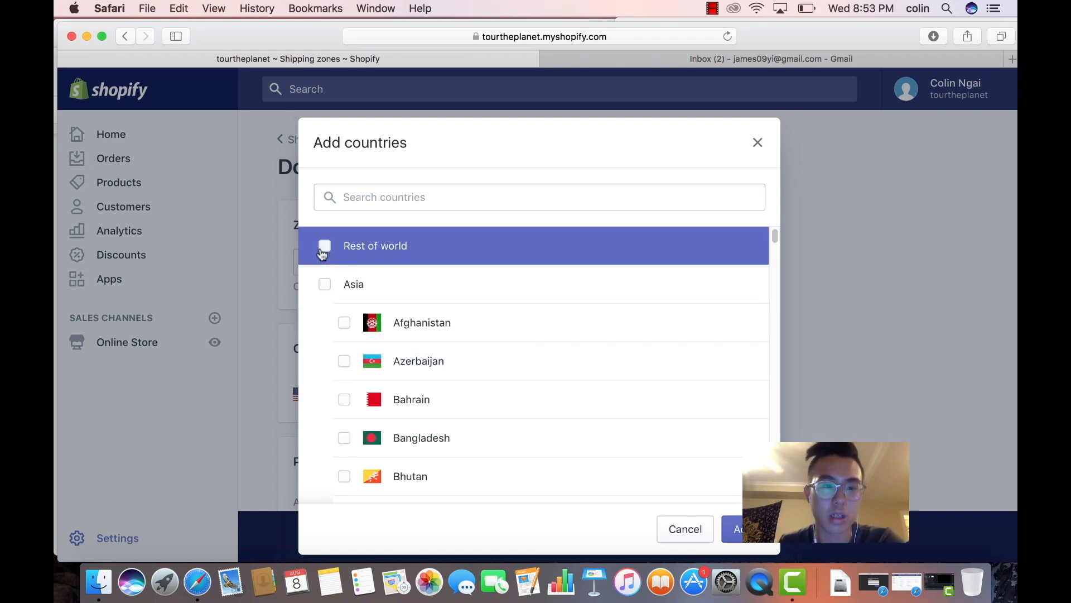
left_click(329, 284)
left_click_drag(773, 238, 762, 283)
left_click(325, 485)
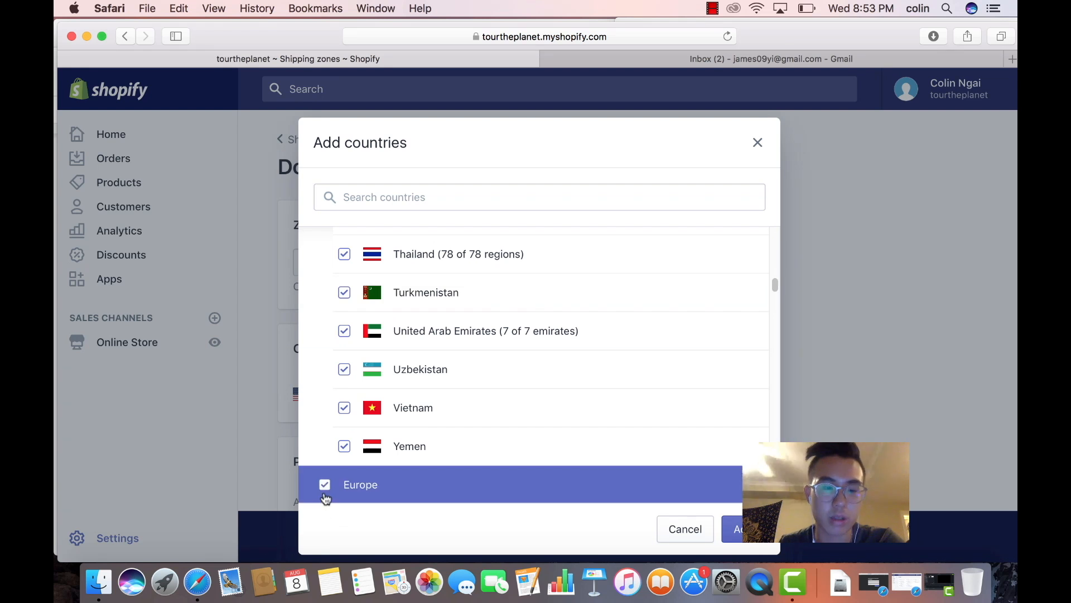
left_click_drag(772, 285, 792, 354)
left_click(371, 382)
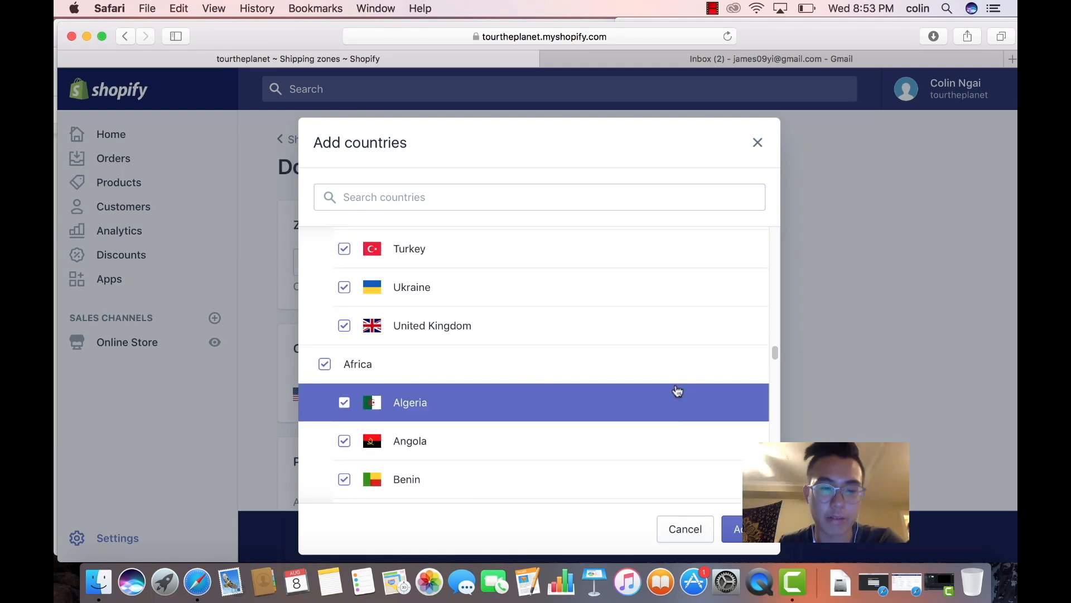
Include all countries of Central America, South America and Oceania in the country selection
left_click_drag(768, 350, 774, 414)
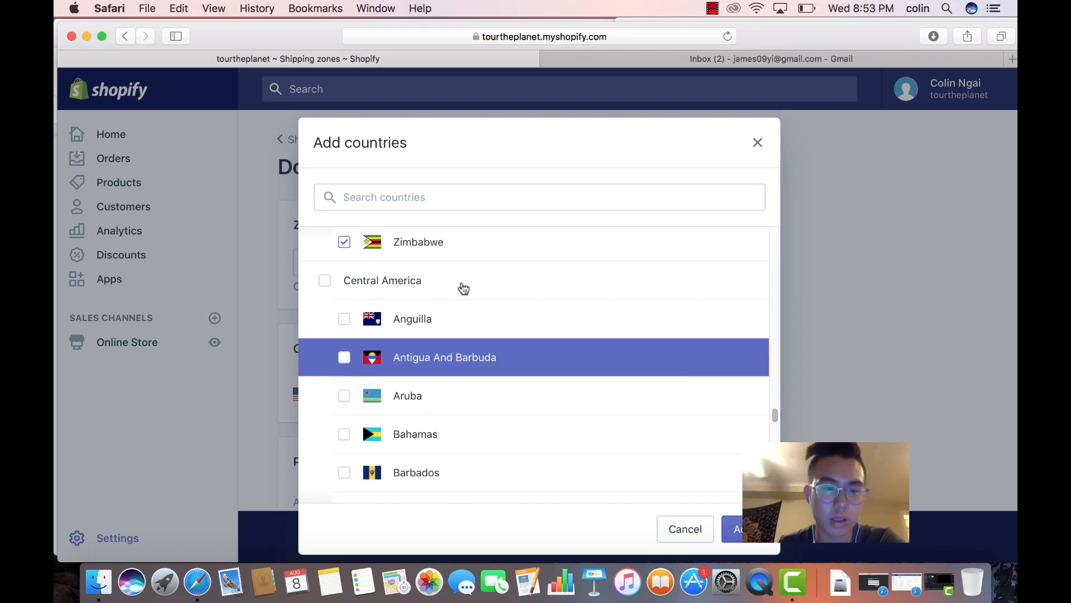
left_click(502, 286)
left_click_drag(773, 414, 774, 442)
left_click(479, 279)
left_click_drag(770, 430, 774, 449)
left_click(505, 304)
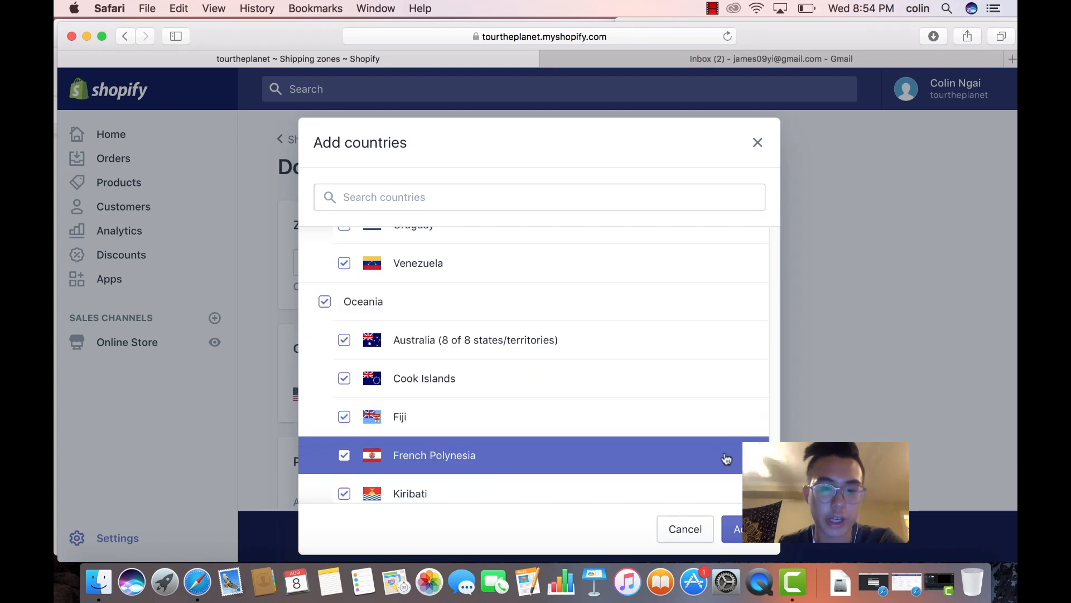
Select Canada, Mexico and the Other region, add all chosen countries to the Domestic zone and save it
left_click_drag(773, 450, 773, 468)
left_click(377, 335)
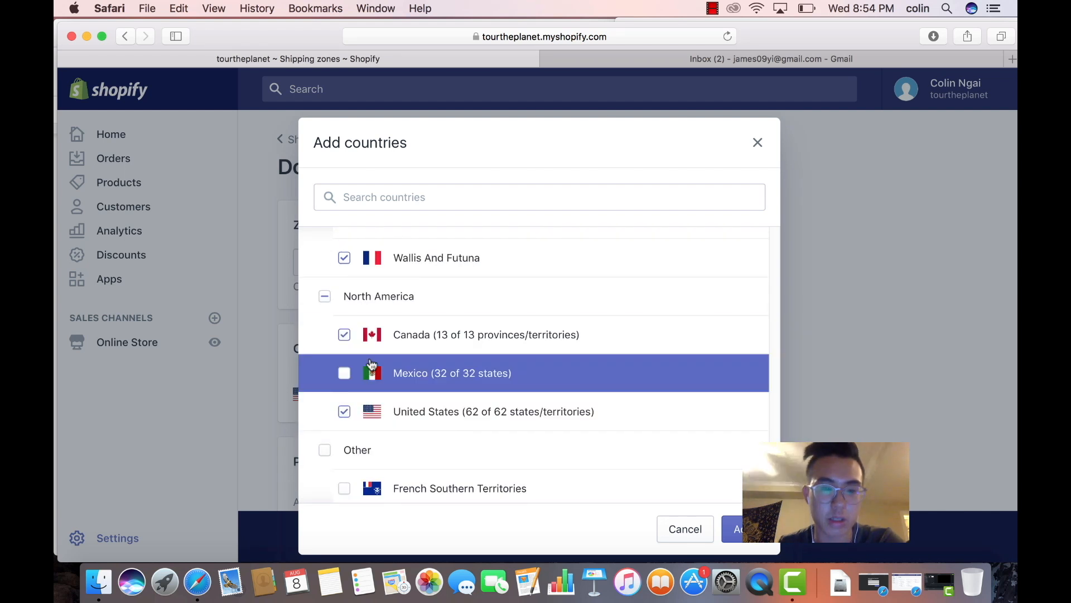
left_click(373, 375)
left_click(588, 453)
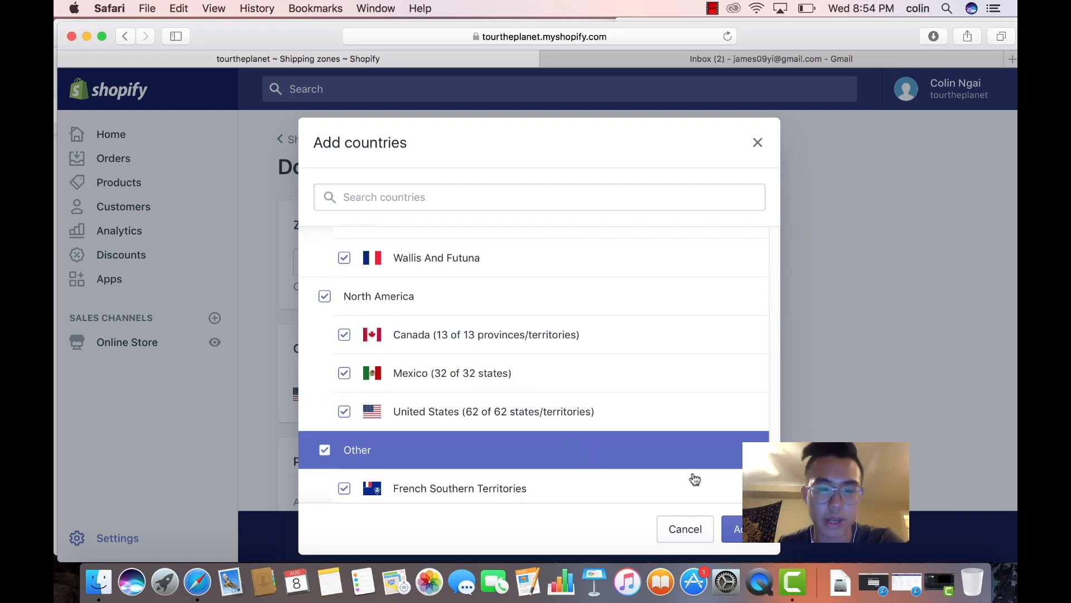
scroll(773, 472, "down", 2)
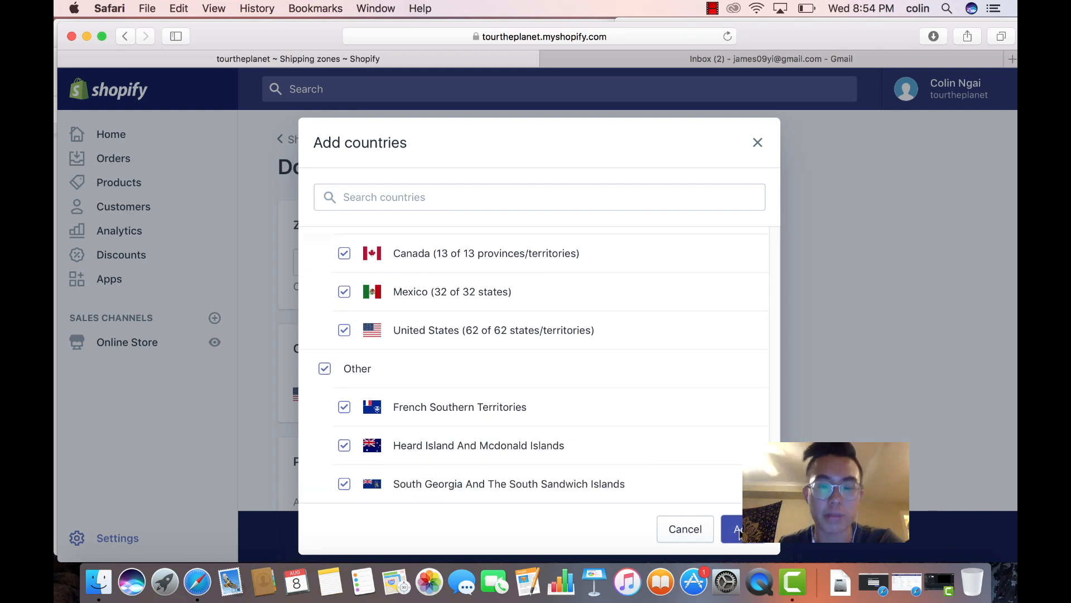
left_click(740, 530)
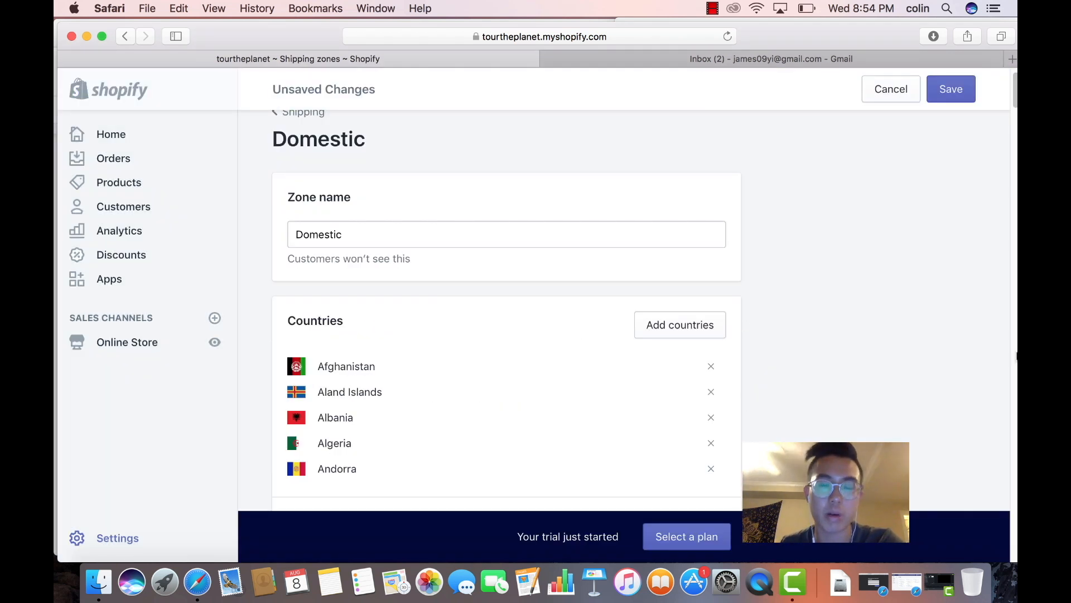
left_click_drag(1015, 100, 1015, 34)
left_click(950, 96)
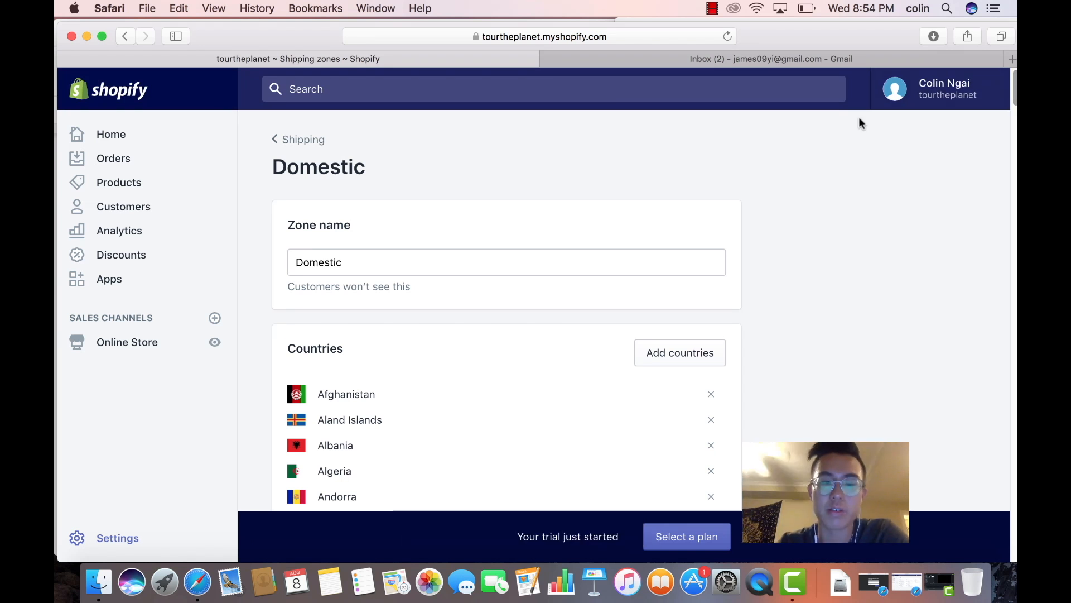
Review the Domestic zone's price based, weight based and calculated USPS shipping rates
scroll(779, 267, "up", 1)
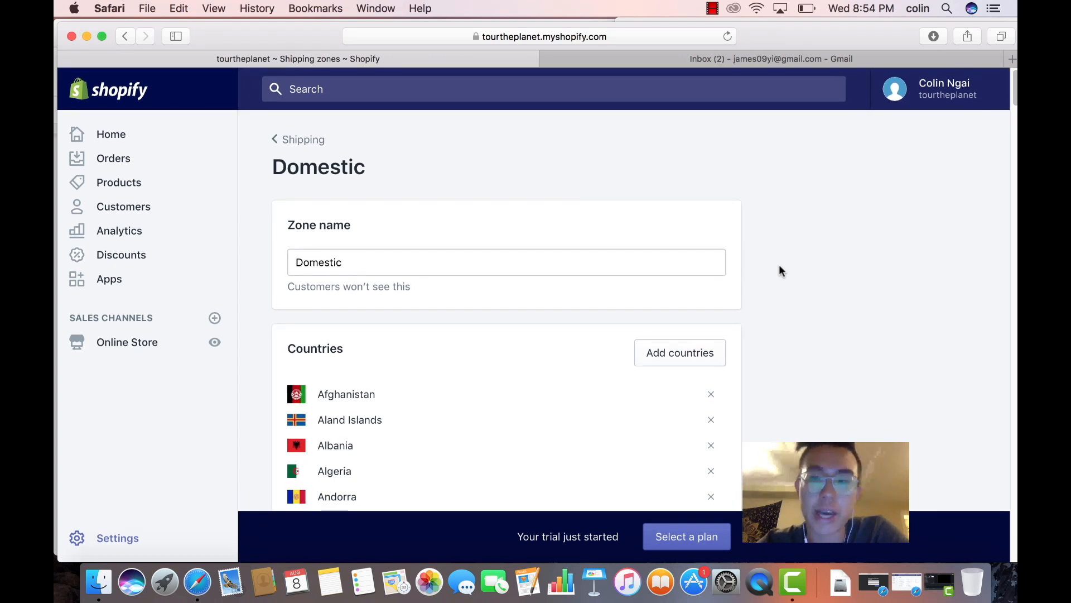
scroll(779, 266, "down", 3)
scroll(779, 270, "down", 5)
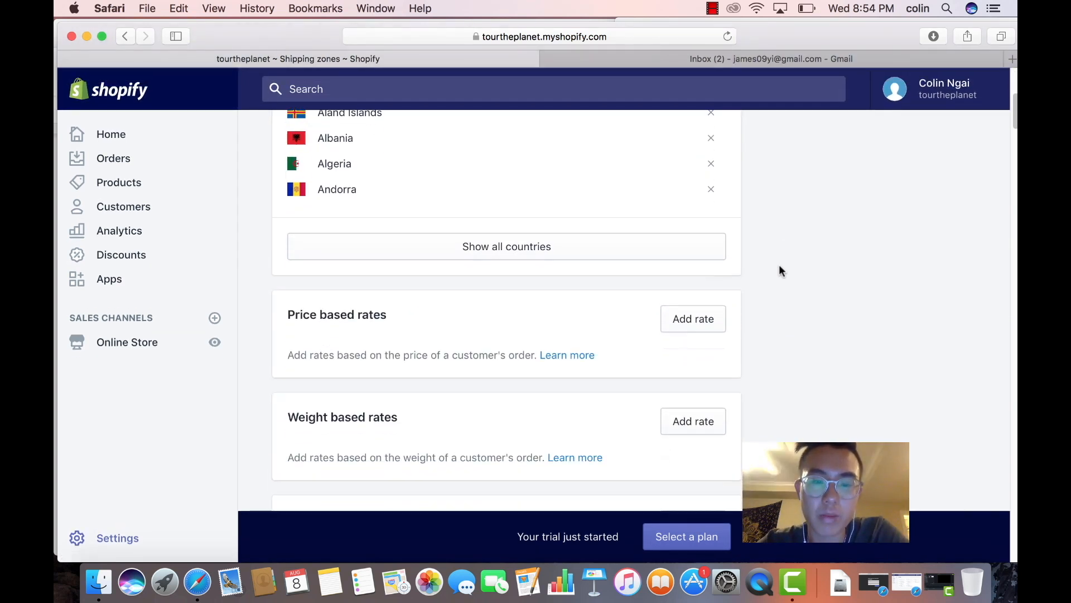
scroll(779, 272, "down", 3)
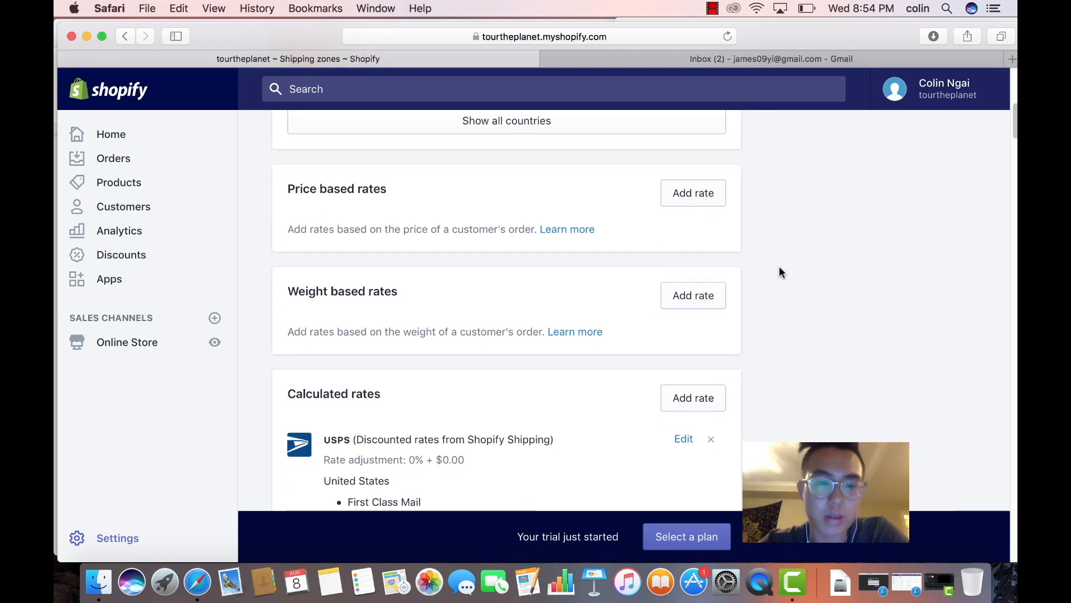
scroll(779, 266, "down", 6)
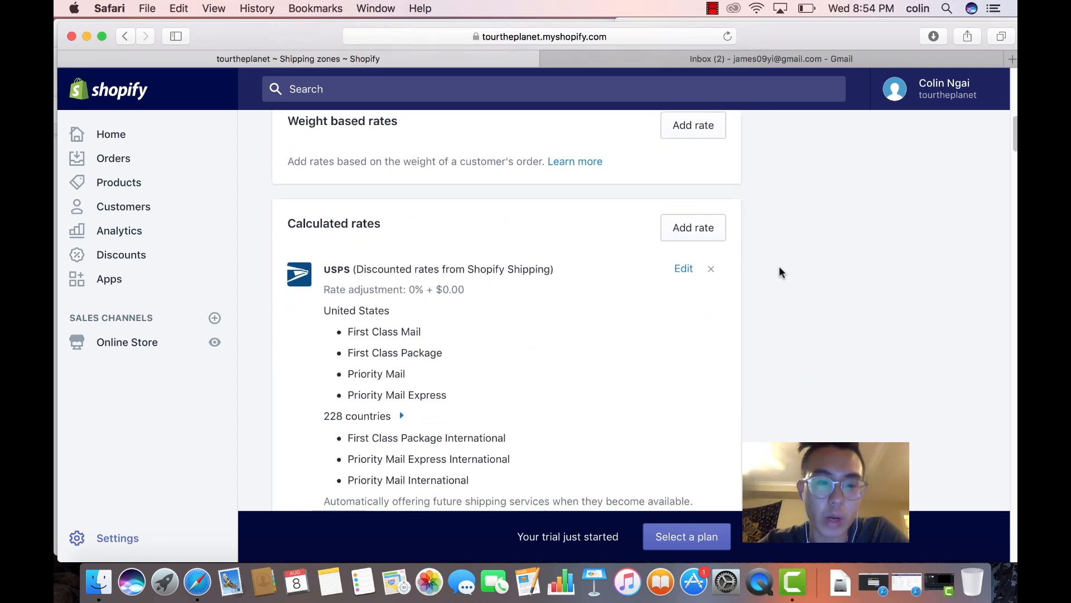
scroll(779, 267, "up", 6)
scroll(779, 270, "up", 1)
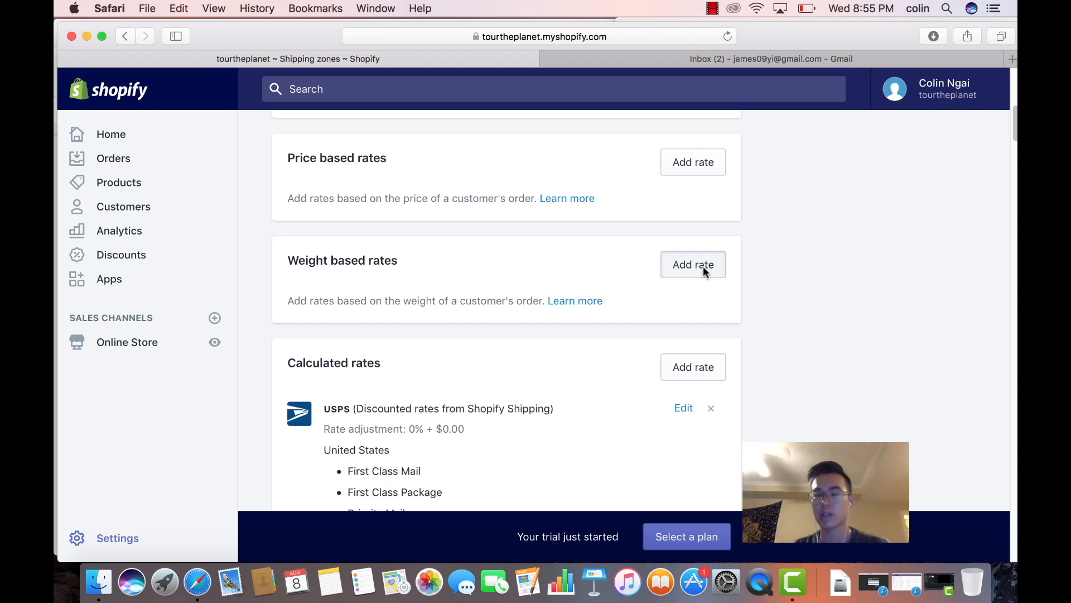
Look at the blank weight based rate form and read the price and weight based rate descriptions
left_click(703, 266)
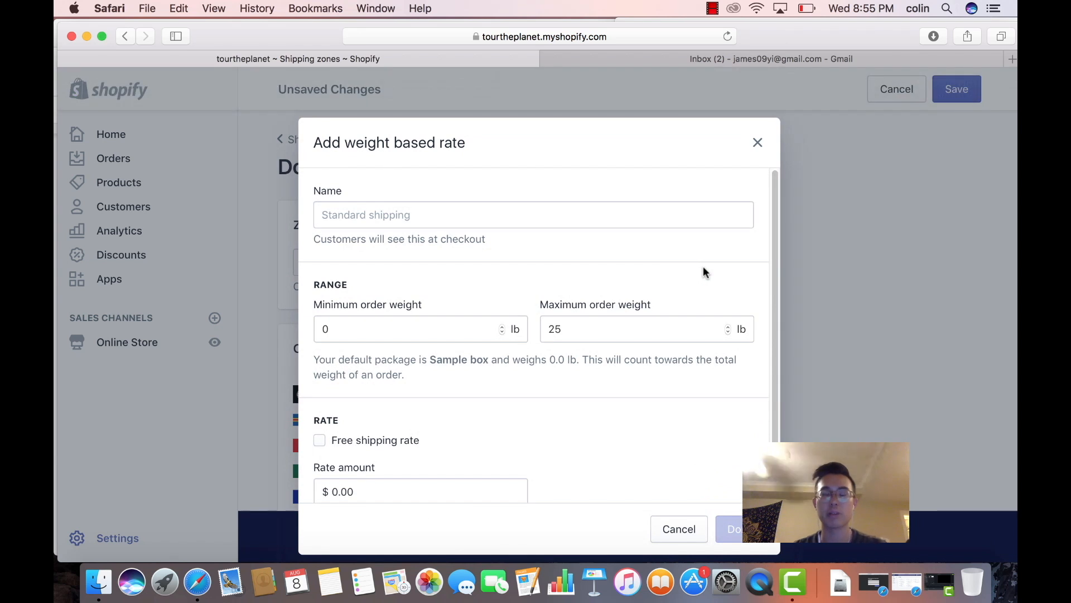
left_click(757, 144)
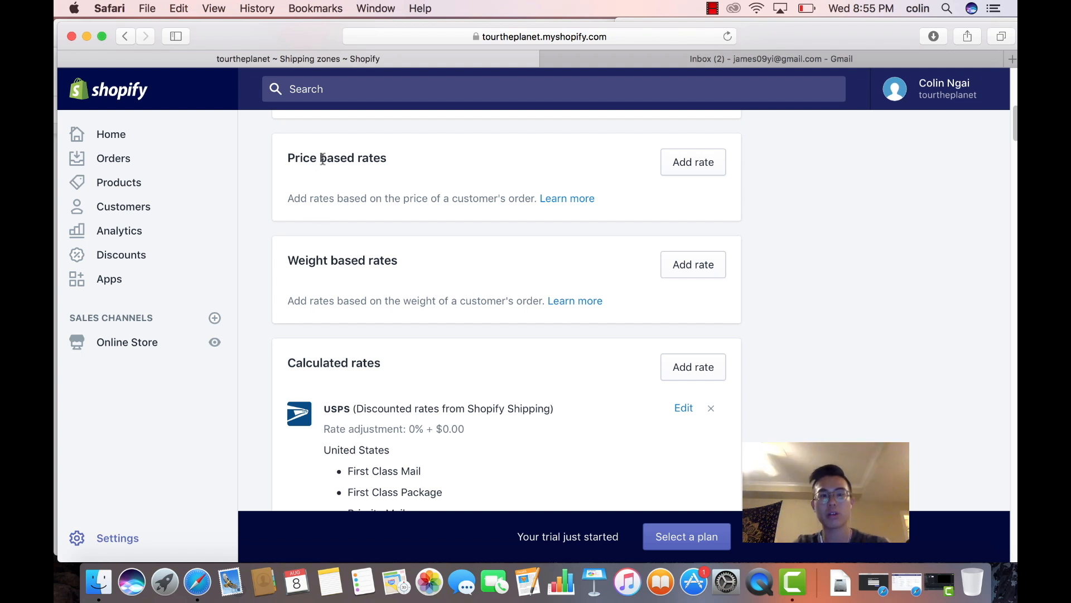
left_click_drag(320, 158, 408, 163)
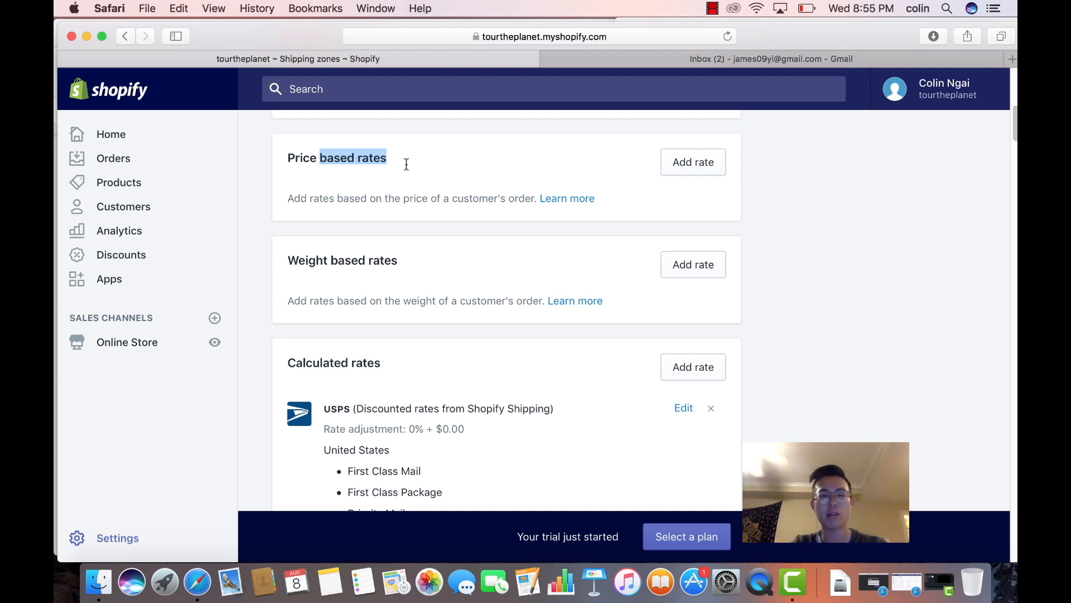
left_click(407, 164)
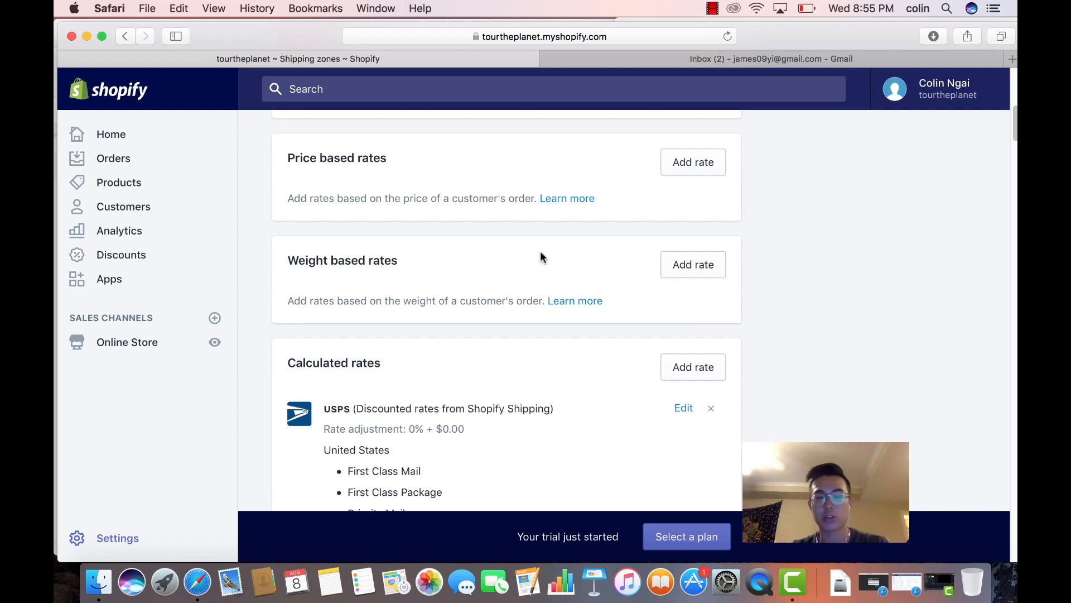
left_click_drag(288, 300, 529, 307)
left_click(529, 303)
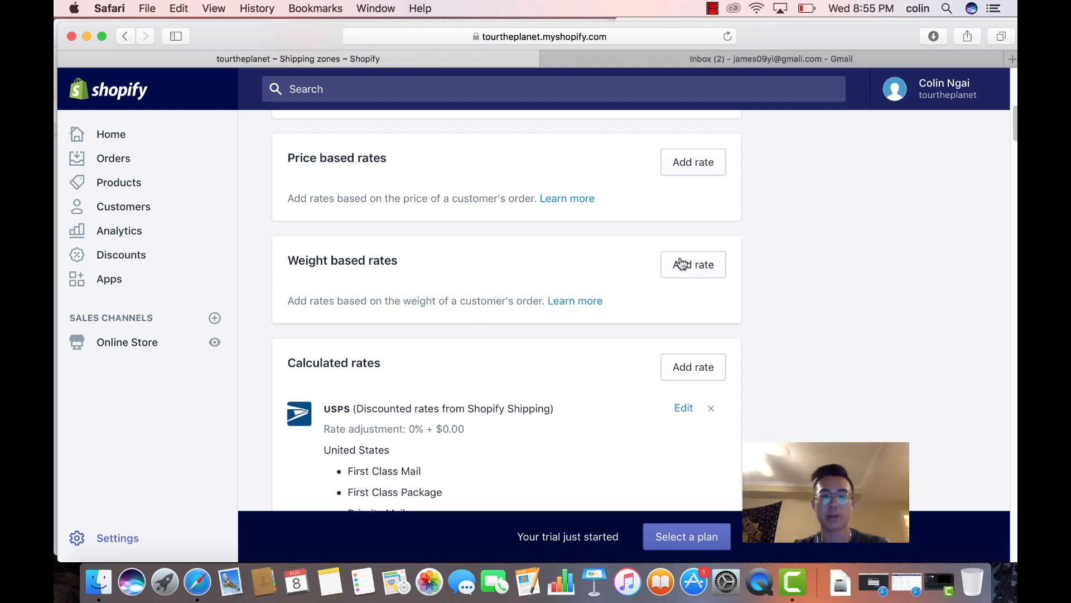
Start a weight based rate named "FREE INSURED SHIPPING 1" and make it a free shipping rate
left_click(711, 273)
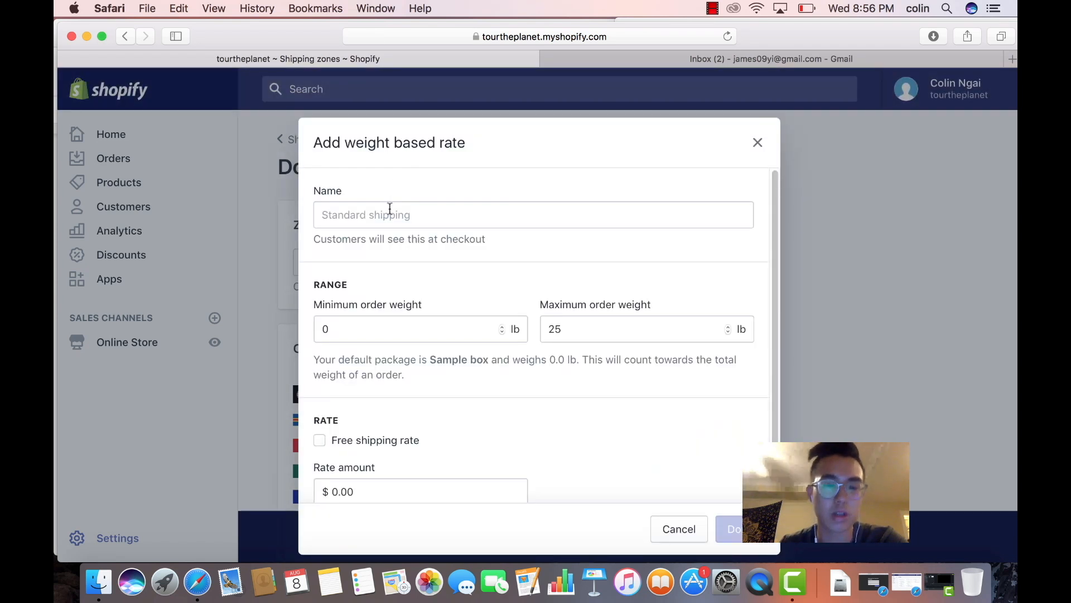
left_click(390, 209)
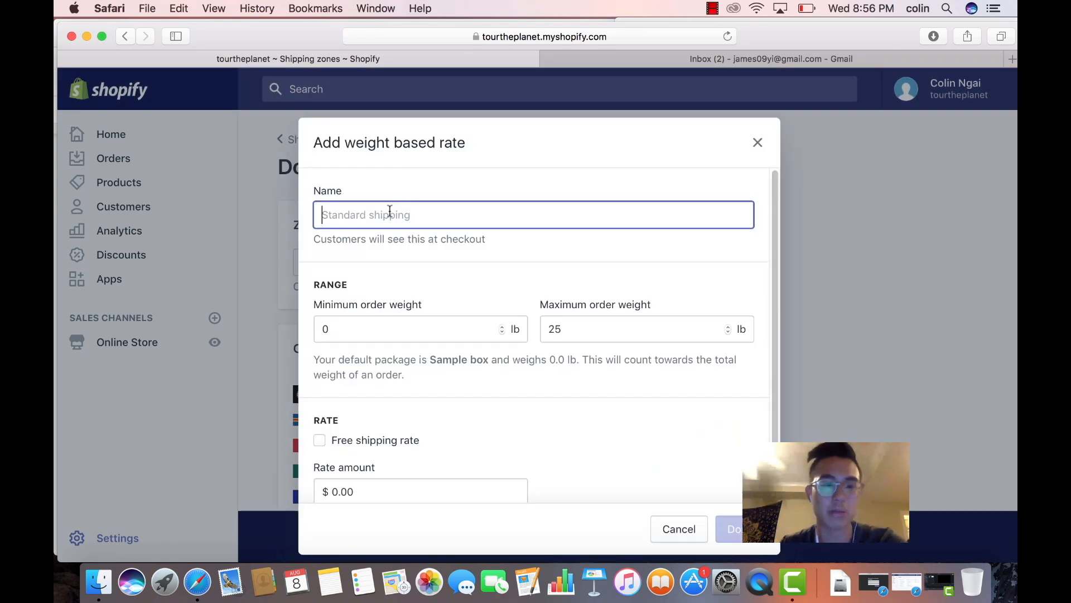
type("FREE INS")
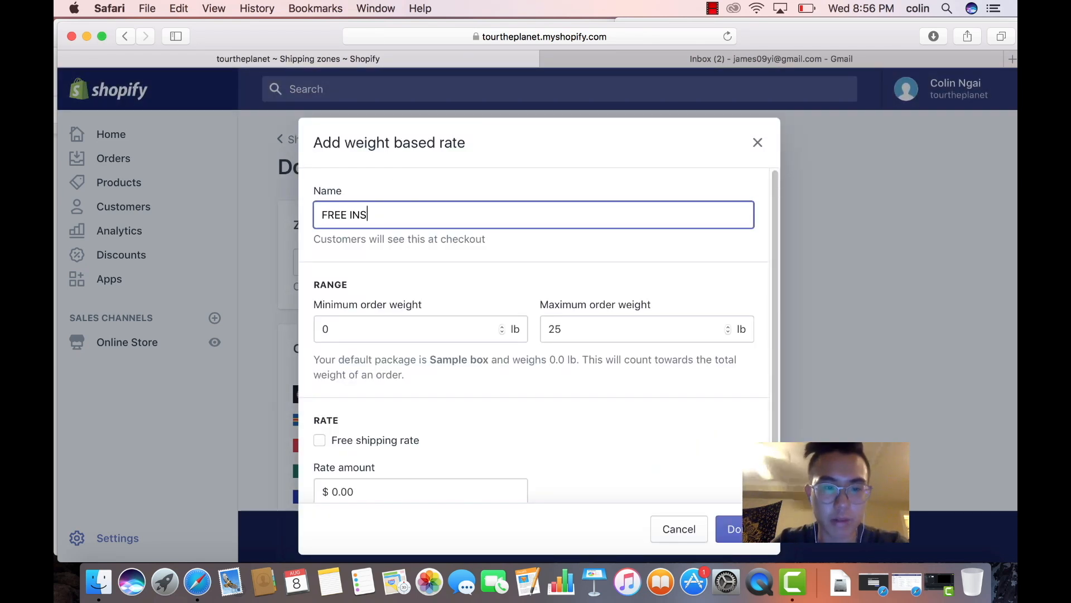
type("URED SHIPPING 1")
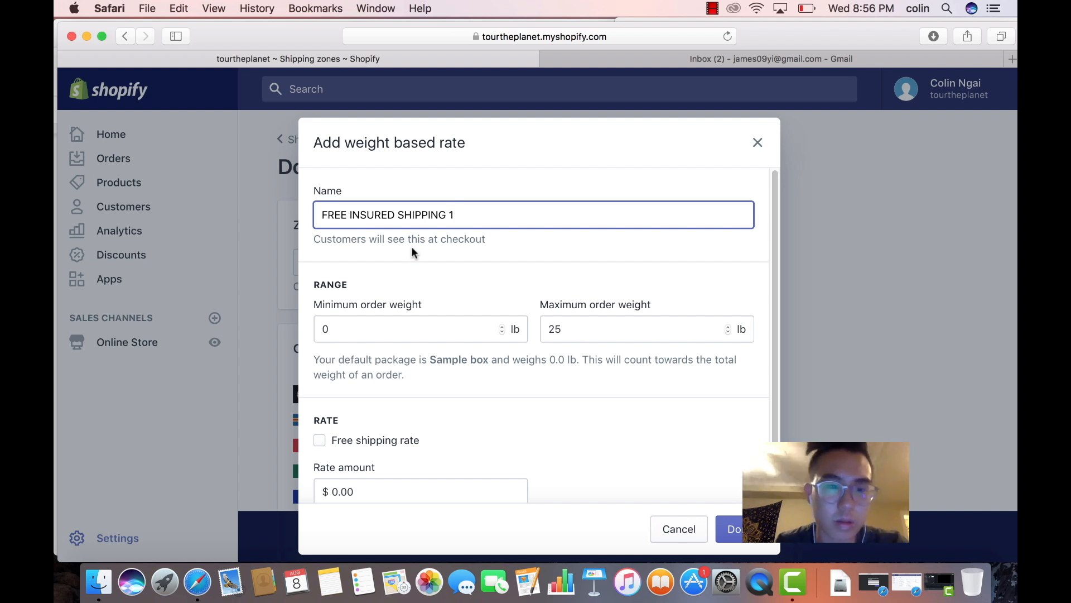
left_click_drag(774, 260, 783, 308)
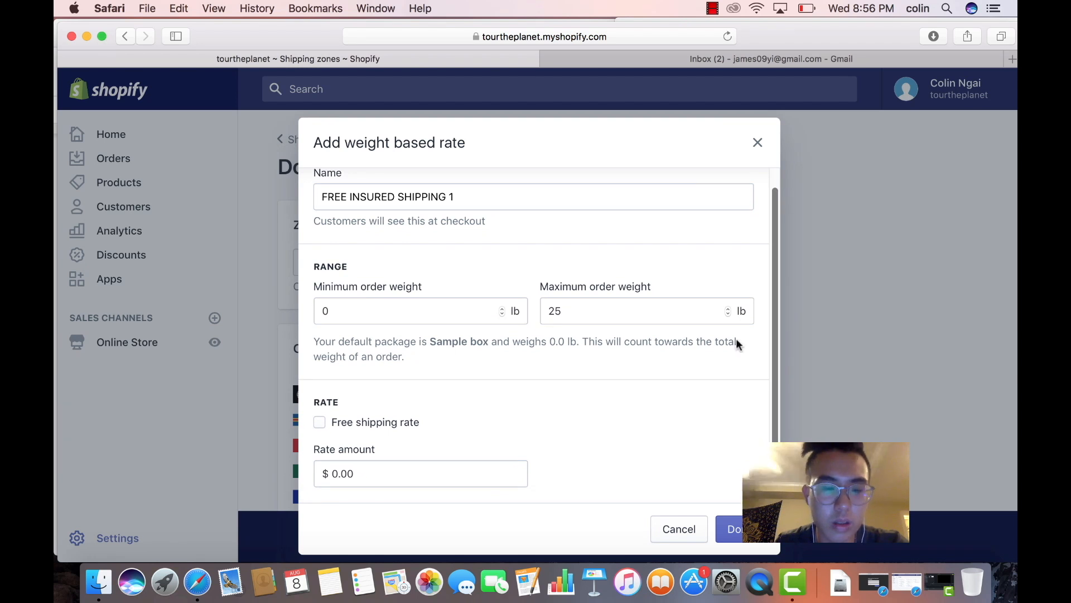
left_click(372, 423)
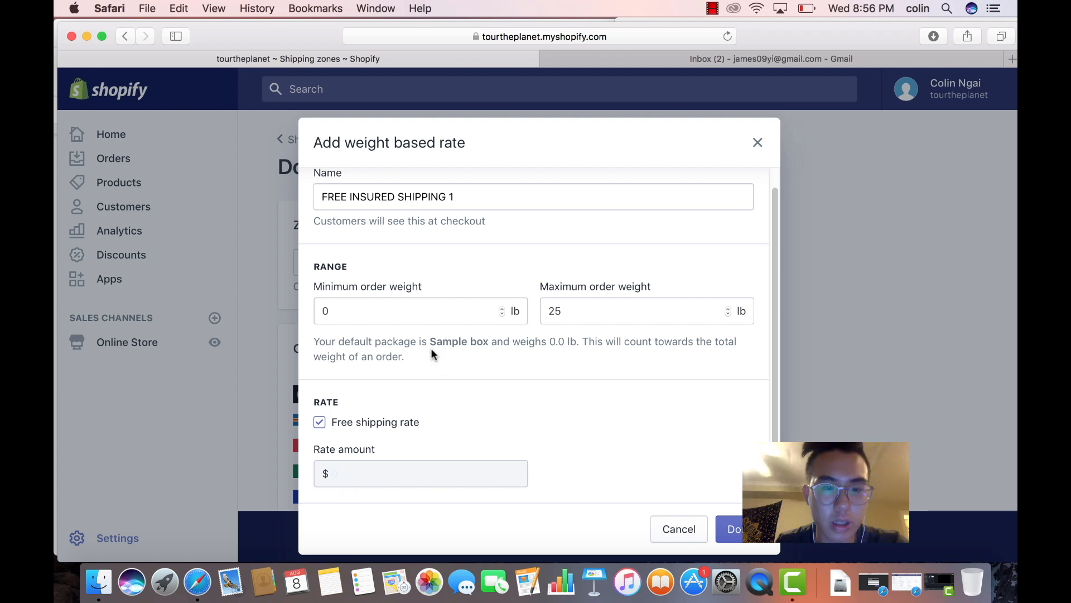
Set the rate's order weight range to 0–0.19 lb and add the free rate to the Domestic zone
left_click(420, 315)
double_click(560, 310)
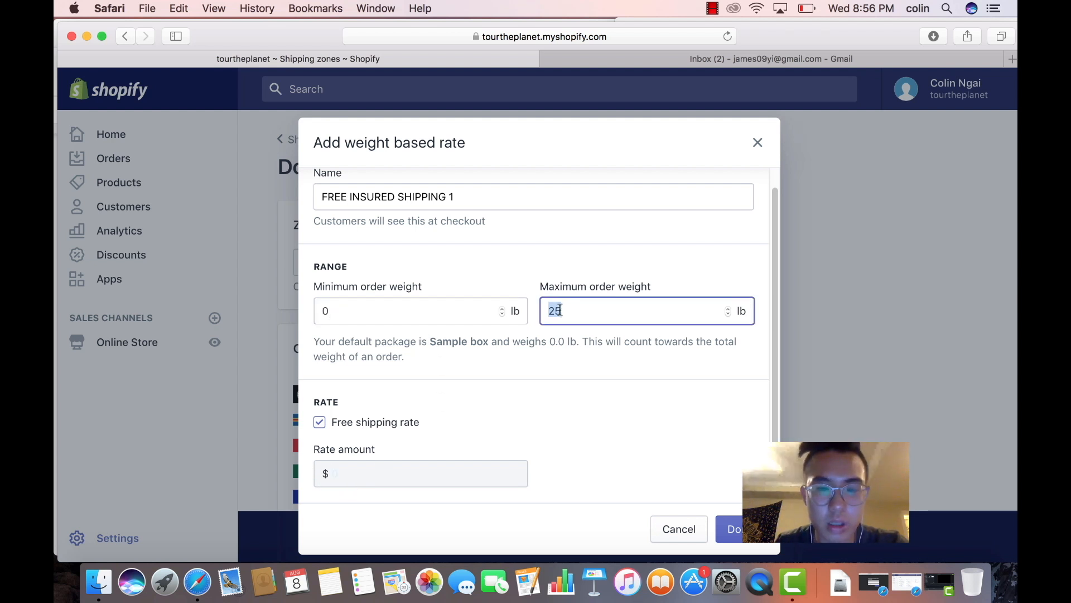
left_click(395, 309)
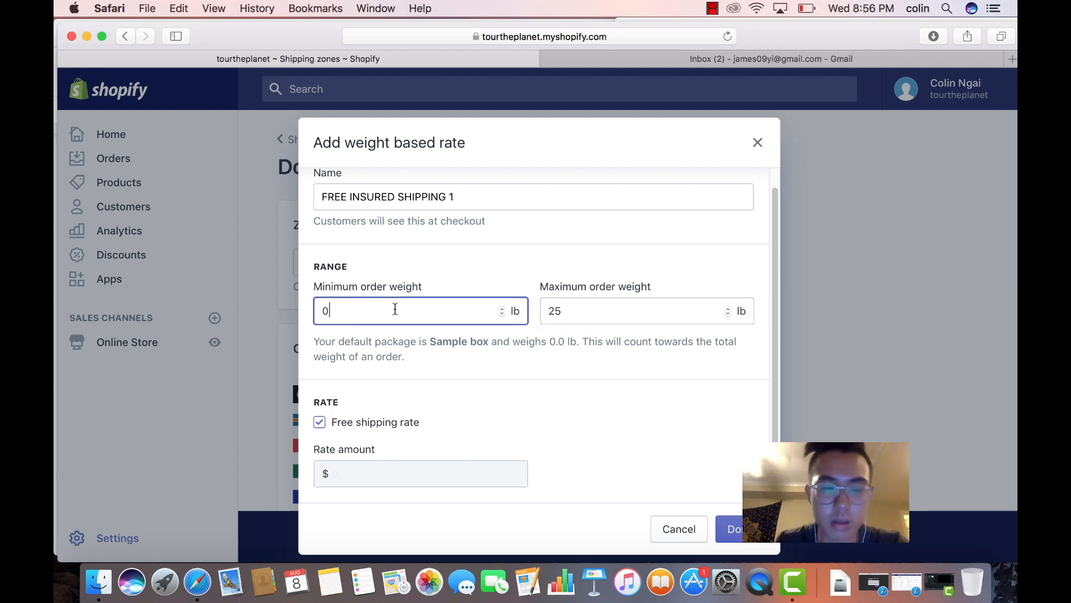
left_click(637, 318)
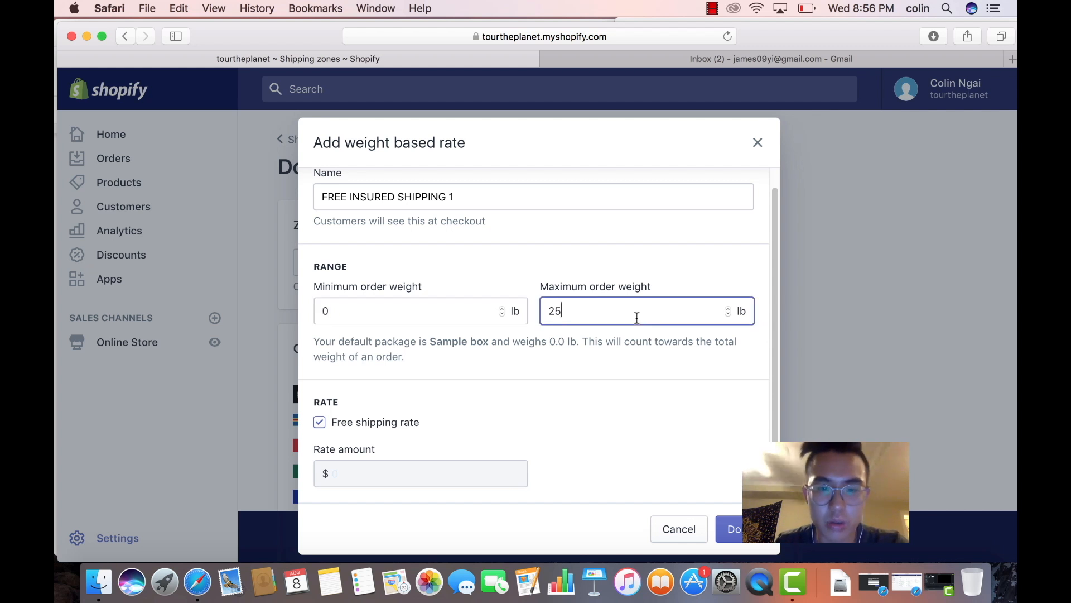
key("BackSpace")
key("BackSpace")
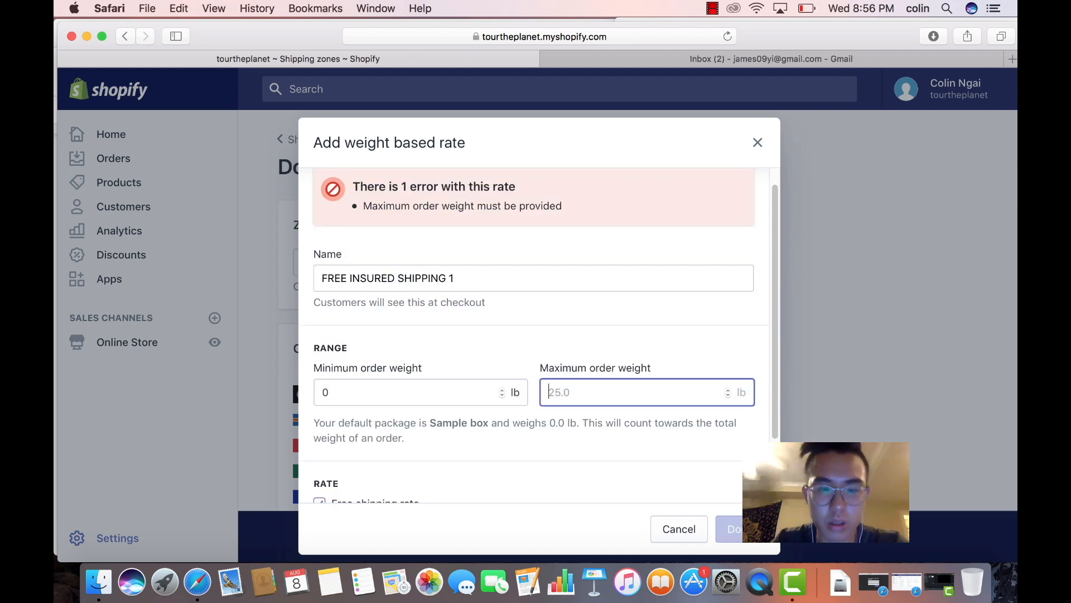
type("0.")
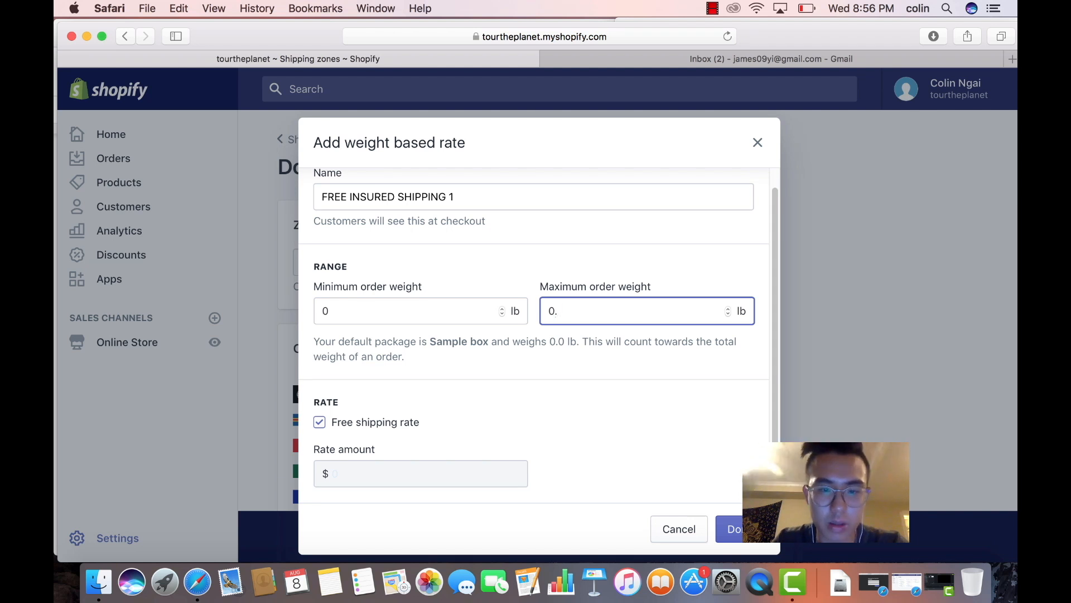
key("BackSpace")
key("BackSpace")
type(".")
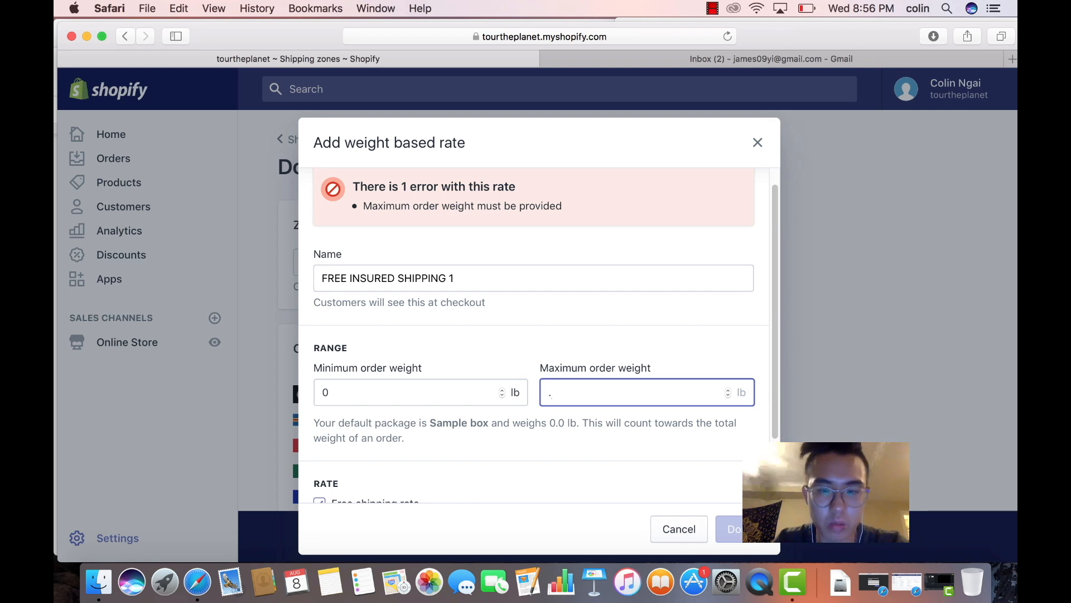
type("19")
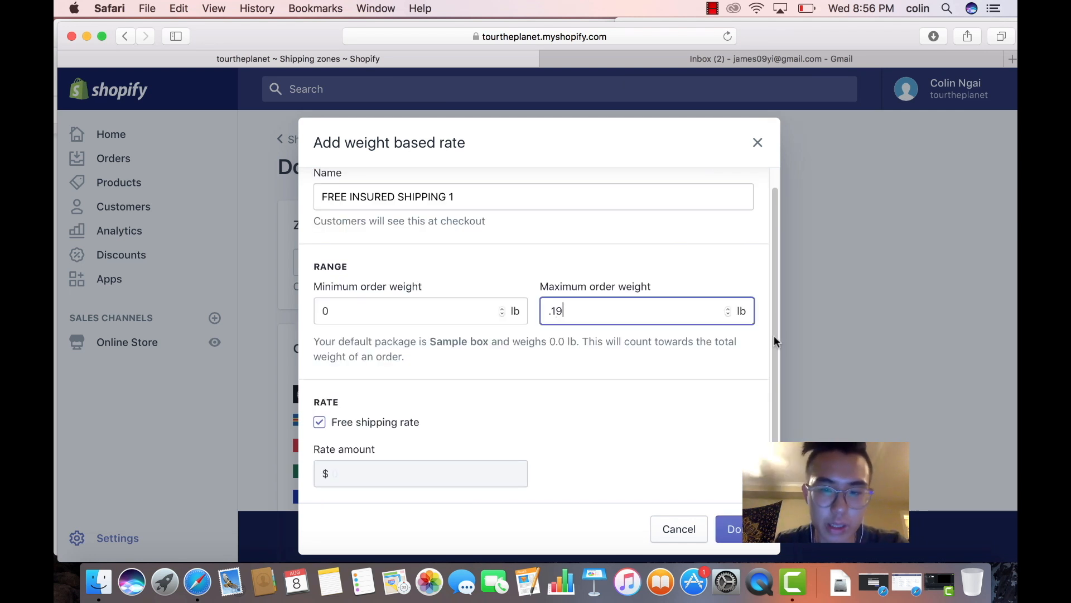
left_click(760, 533)
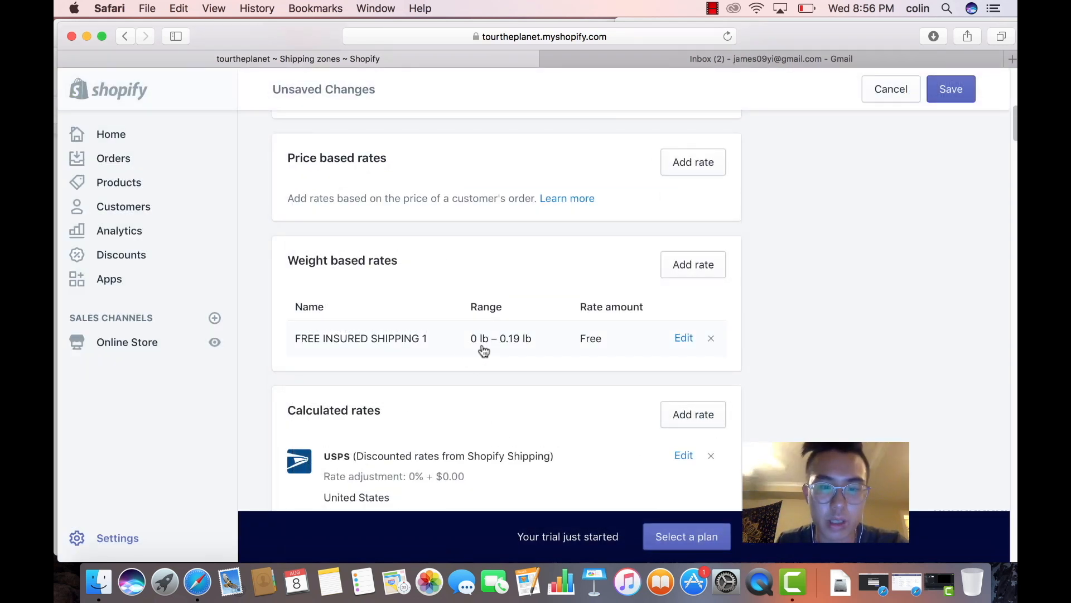
Start another weight based rate and name it "FREE INSURED SHIPPING 2"
left_click(685, 272)
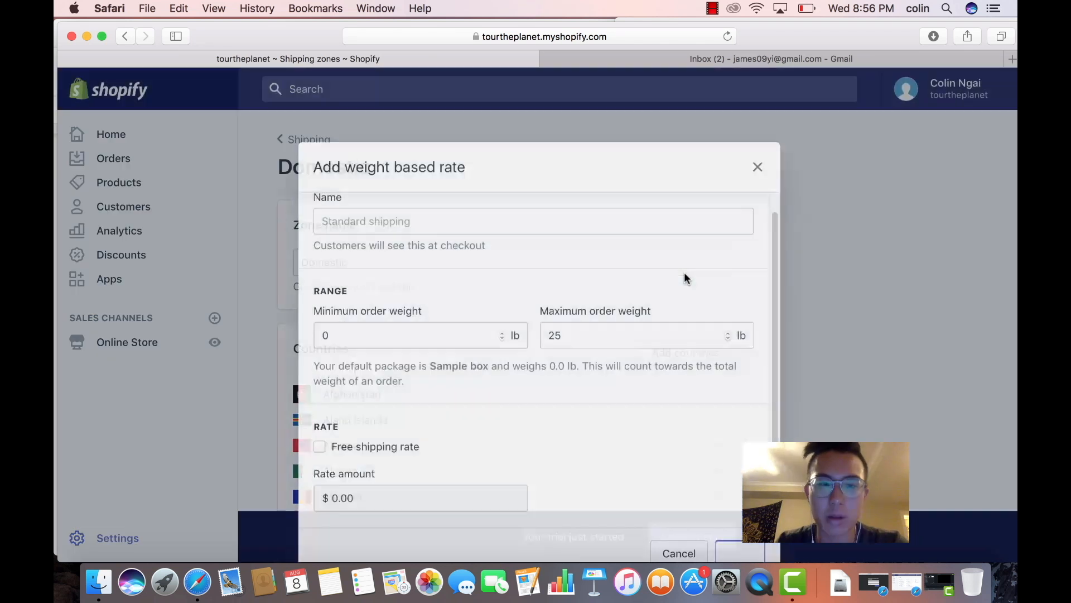
left_click(454, 198)
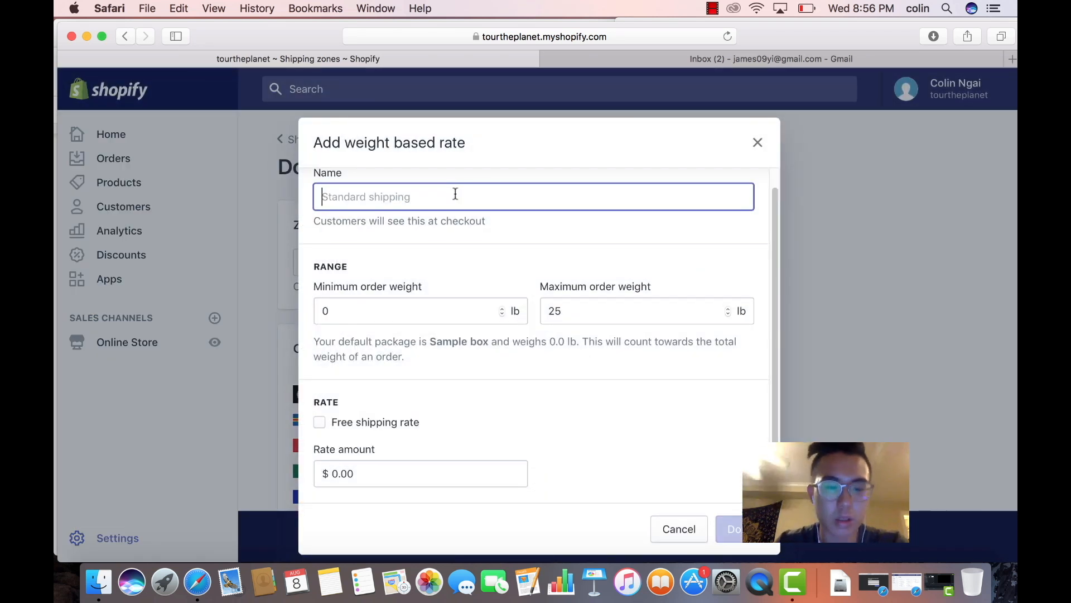
type("FRE")
type("HIPP")
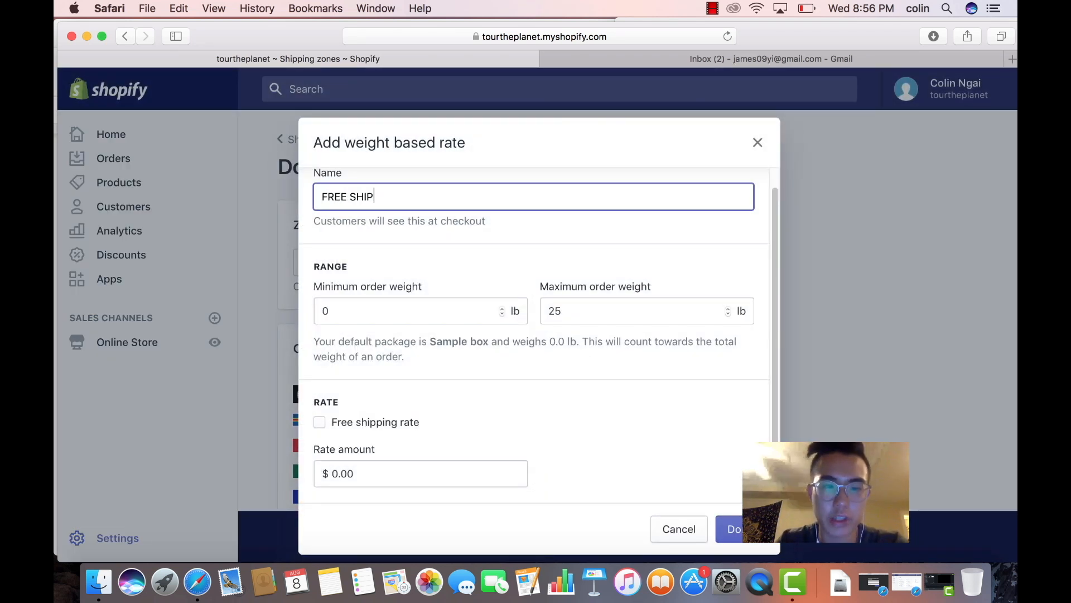
key("BackSpace")
key("BackSpace")
key("BackSpace")
key("BackSpace")
key("BackSpace")
key("BackSpace")
type("INSURARE")
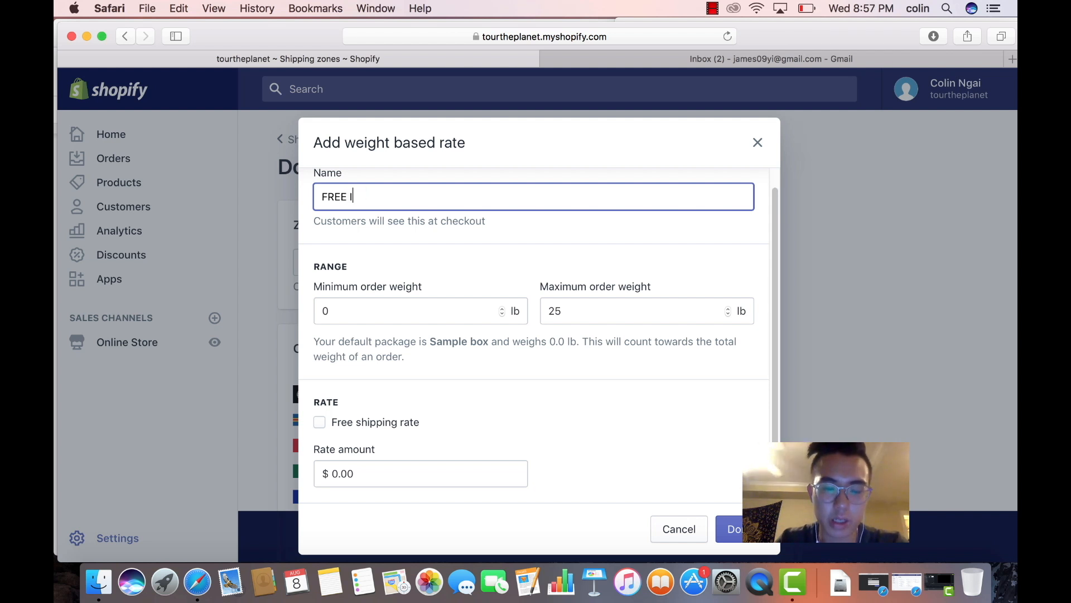
key("BackSpace")
key("BackSpace")
key("BackSpace")
type("ED SHIPPING ")
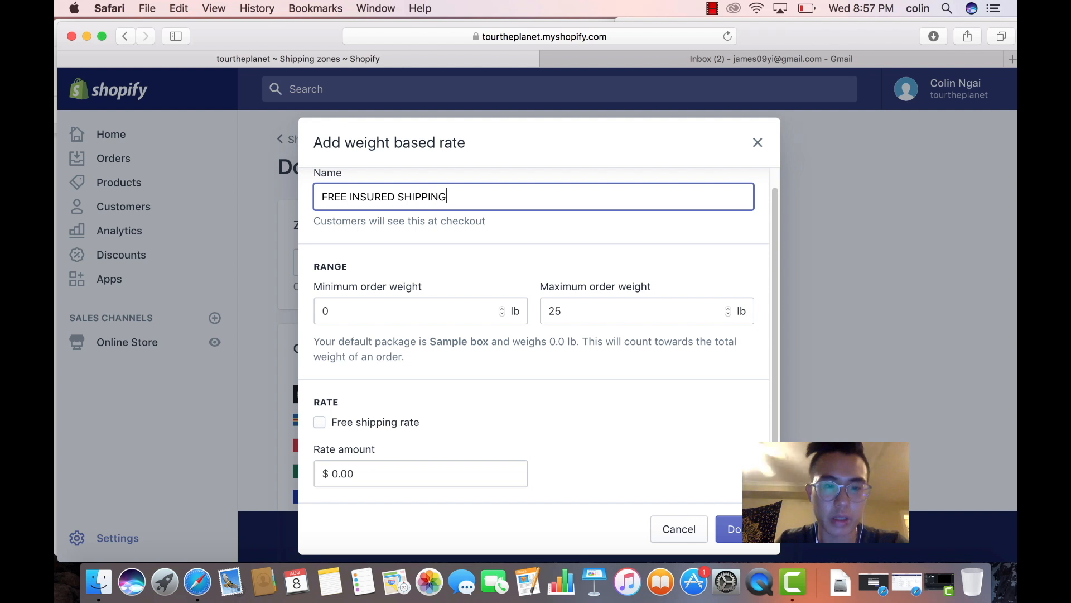
type("2")
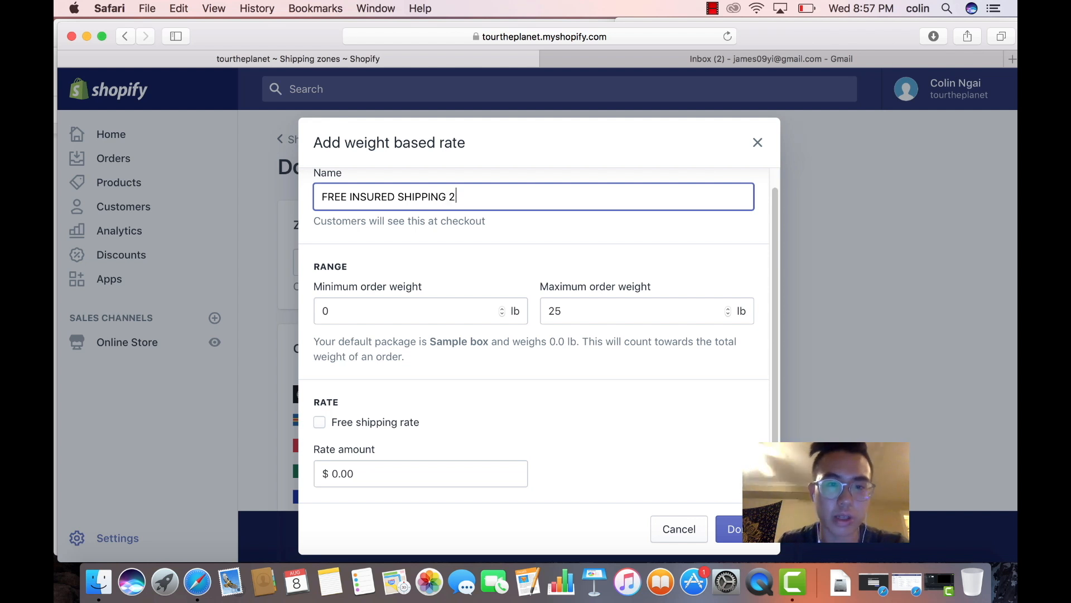
triple_click(446, 199)
Set the second rate's minimum order weight to 0.2 lb and its maximum to 0.29 lb
left_click(421, 313)
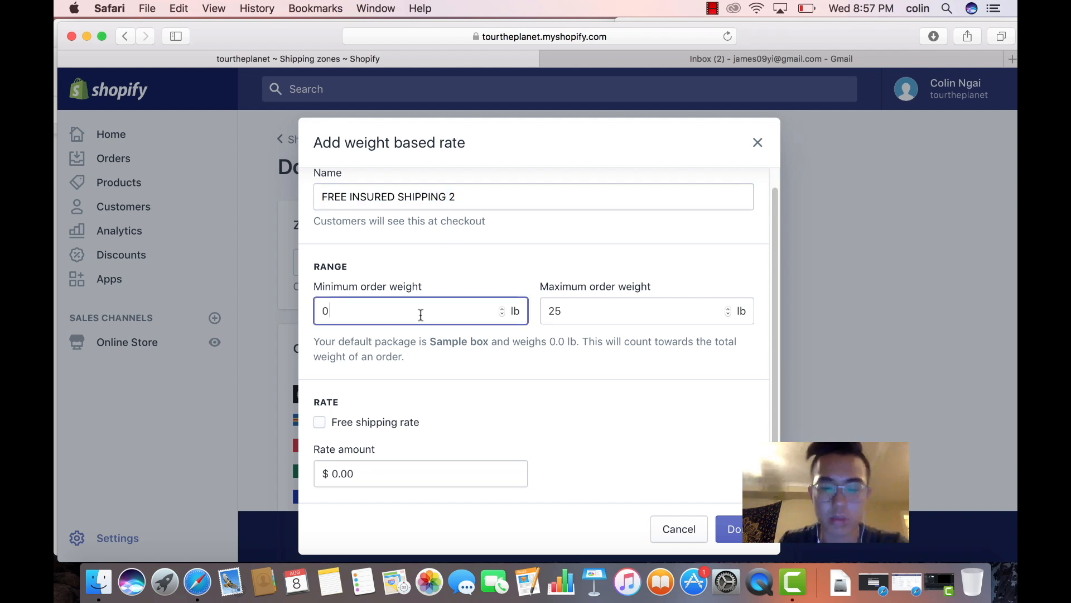
key("BackSpace")
type(".2")
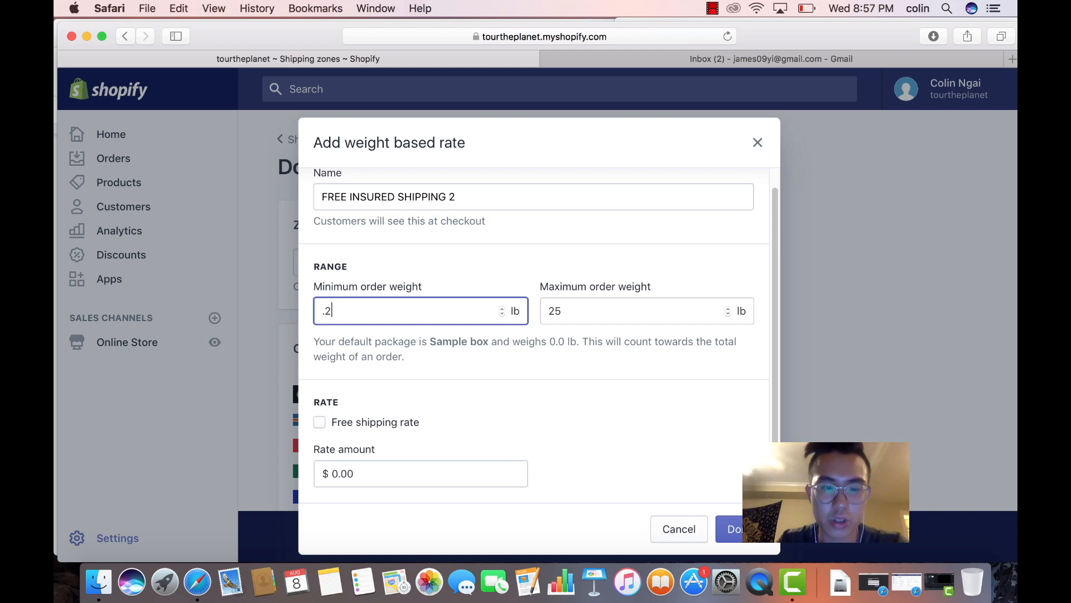
left_click(590, 318)
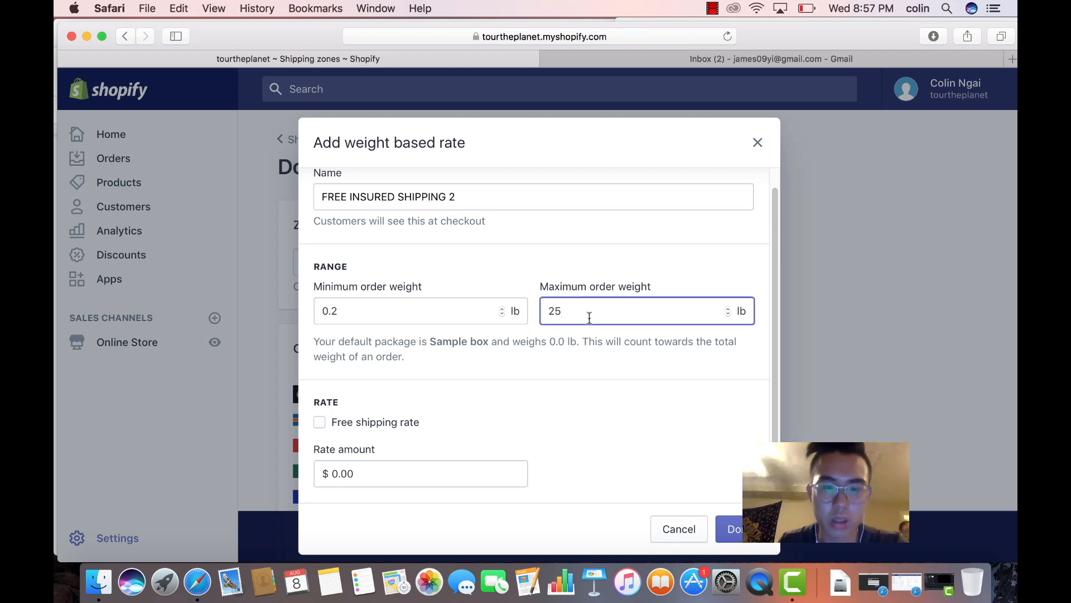
double_click(583, 316)
key("BackSpace")
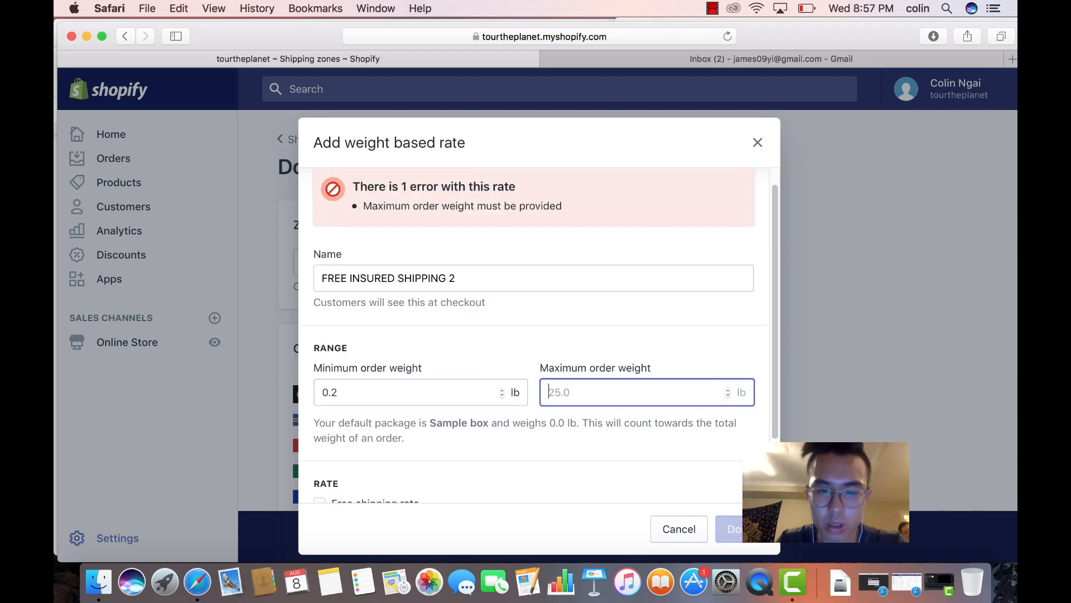
type(".29")
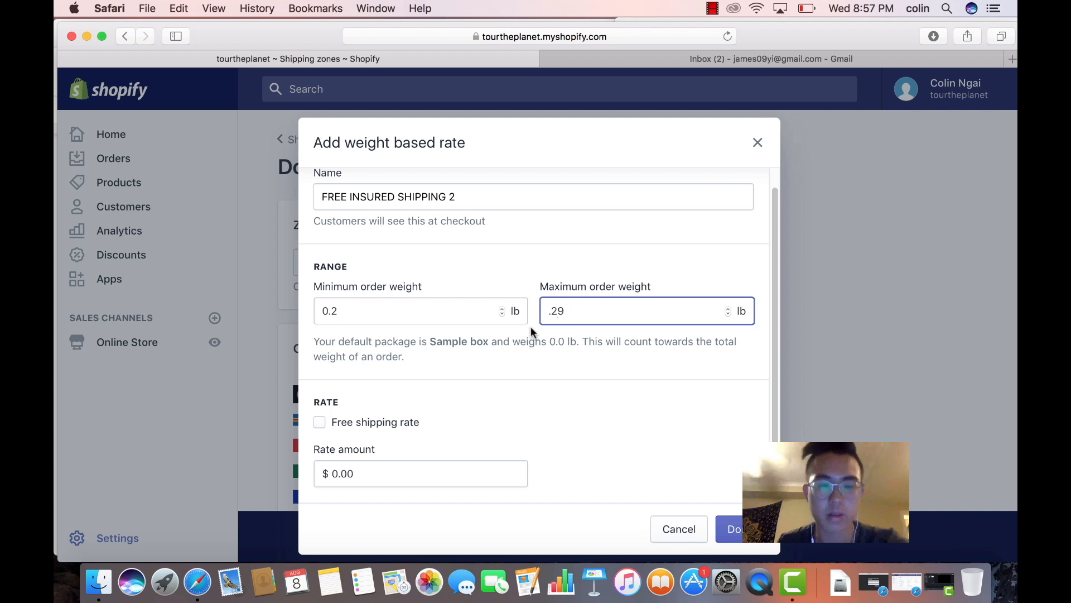
Set the rate amount of FREE INSURED SHIPPING 2 to $9.98
left_click(415, 465)
double_click(415, 465)
key("BackSpace")
type("9.98")
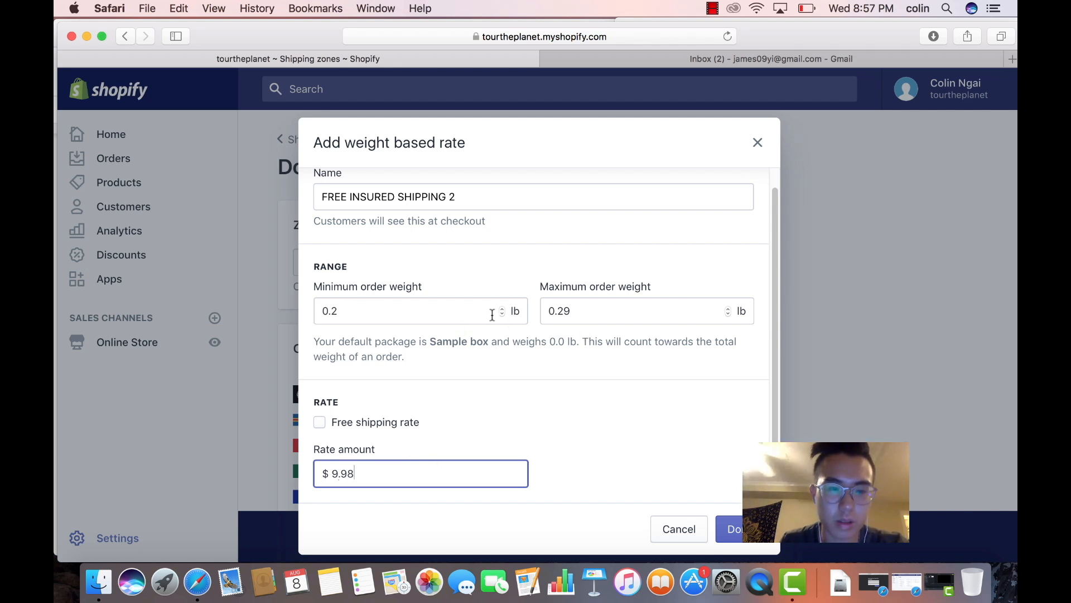
double_click(572, 312)
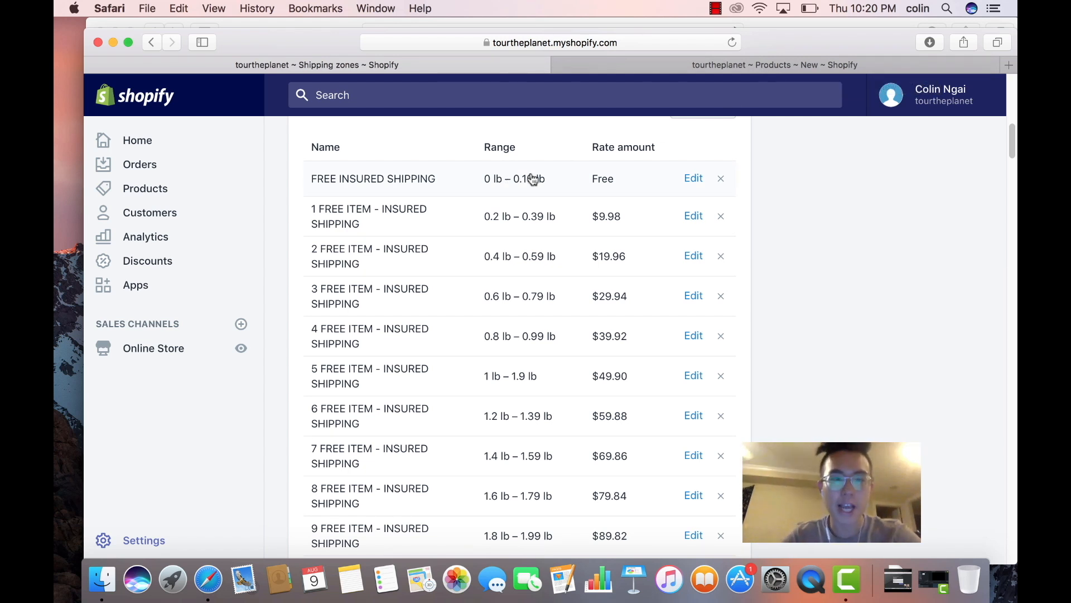
Switch to the unsaved new product and set its shipping weight to 0 lb
scroll(569, 187, "down", 1)
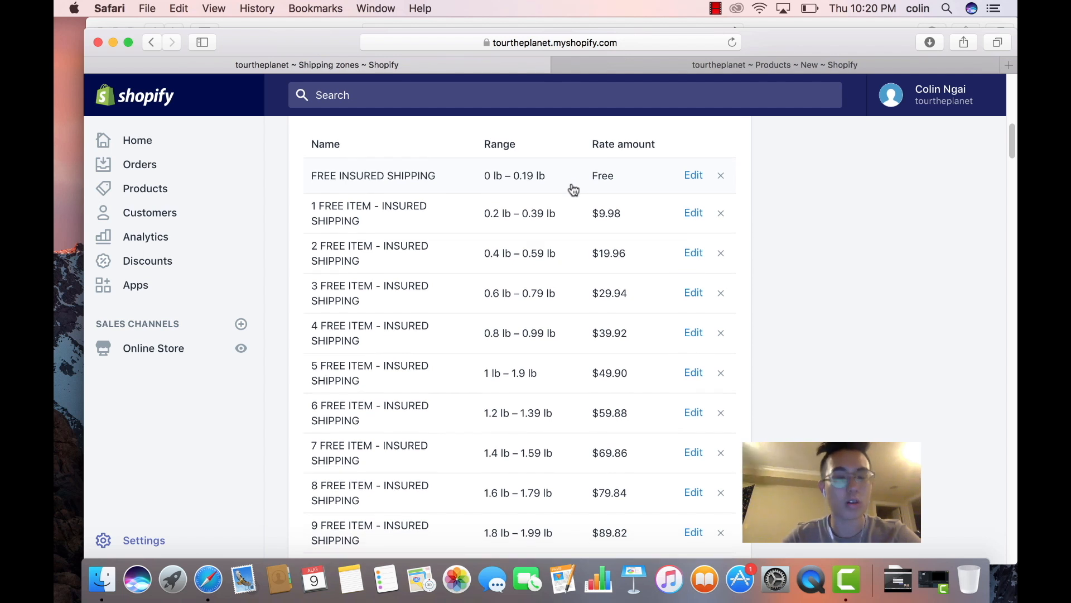
left_click(675, 69)
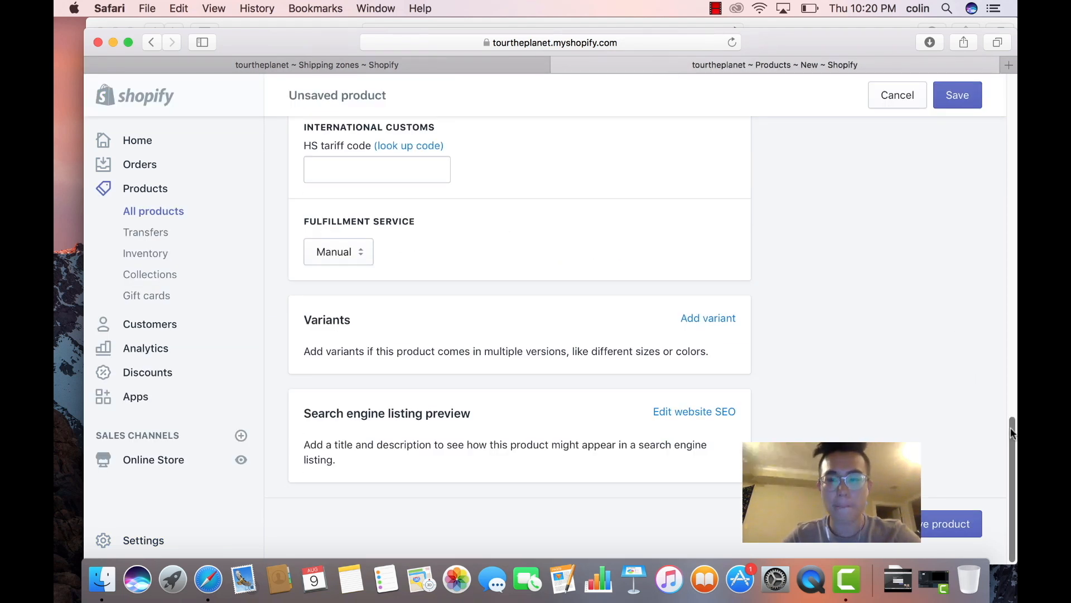
scroll(1000, 284, "up", 10)
left_click_drag(1000, 283, 976, 110)
scroll(976, 124, "down", 10)
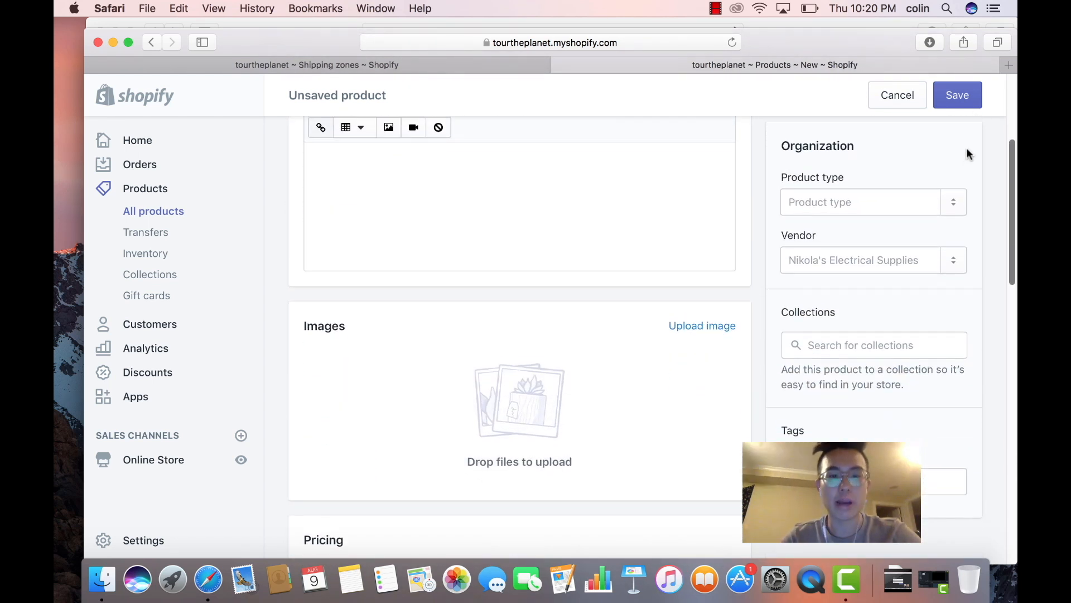
scroll(968, 200, "down", 3)
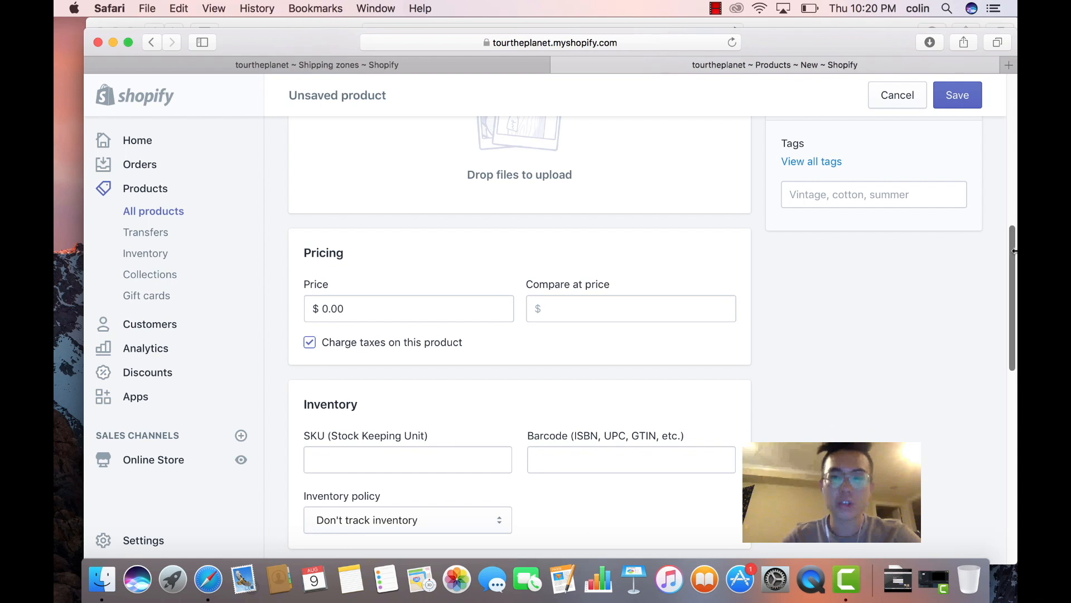
left_click_drag(1009, 266, 1010, 340)
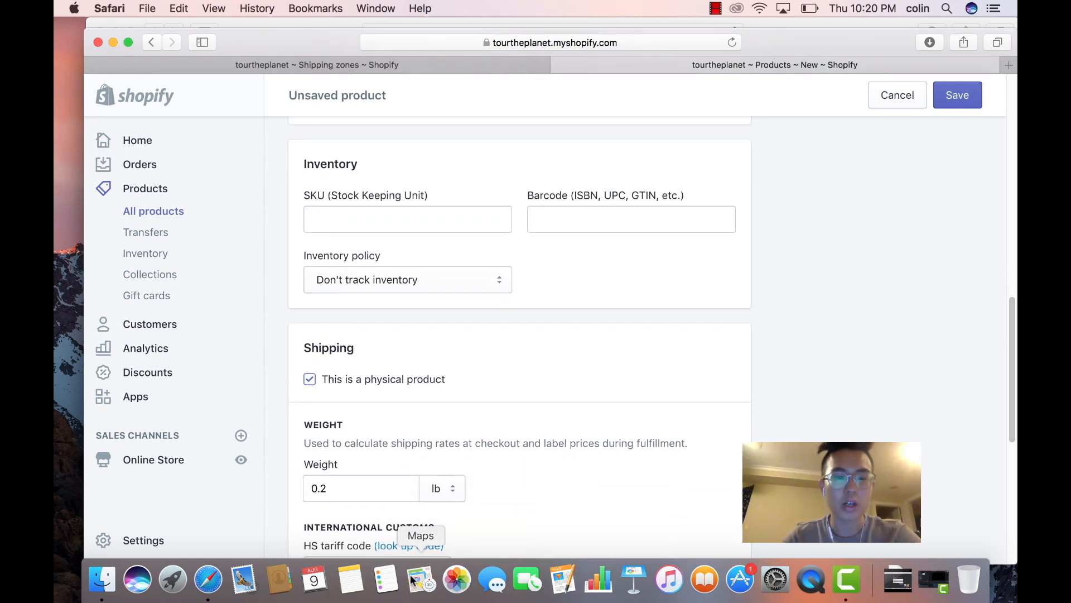
double_click(392, 489)
key("BackSpace")
type("0")
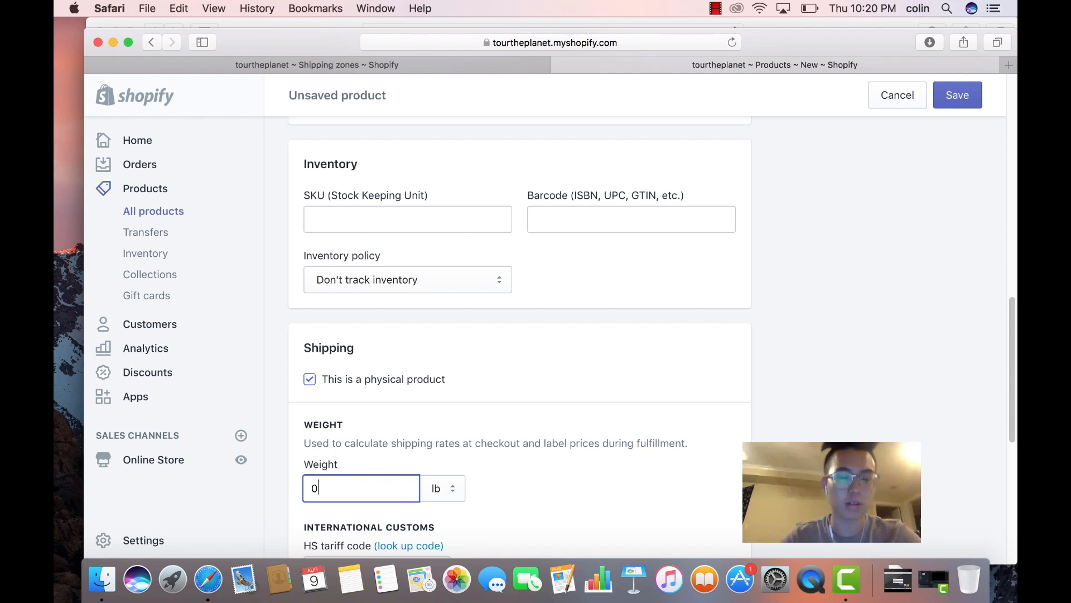
left_click(772, 431)
left_click(354, 487)
left_click(749, 399)
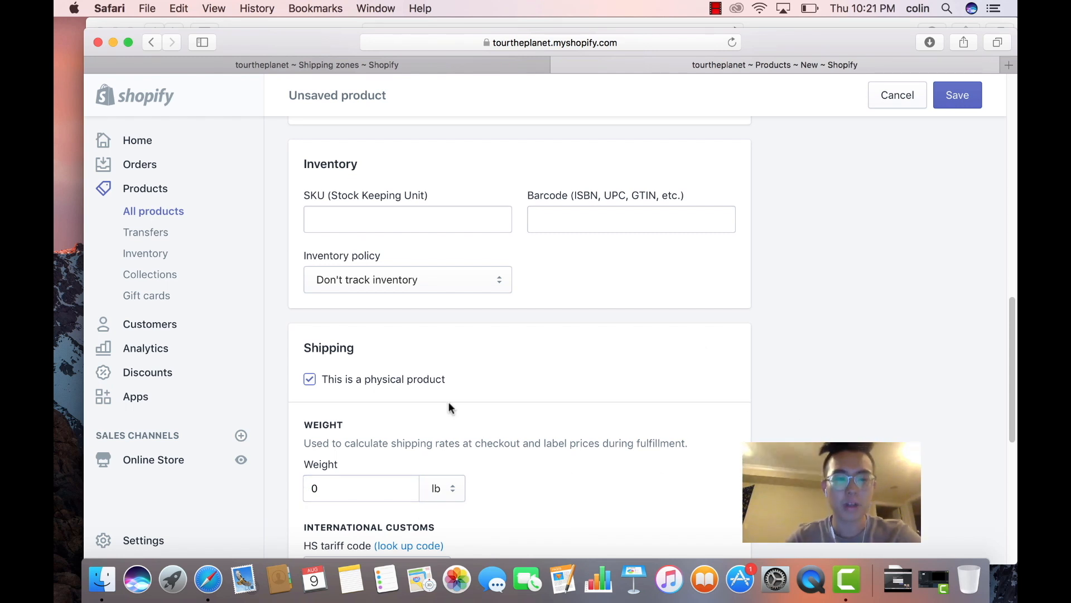
Return to the Domestic shipping zone and review the full list of weight based rates with their ranges and amounts
scroll(449, 404, "down", 7)
left_click_drag(1013, 452, 1007, 357)
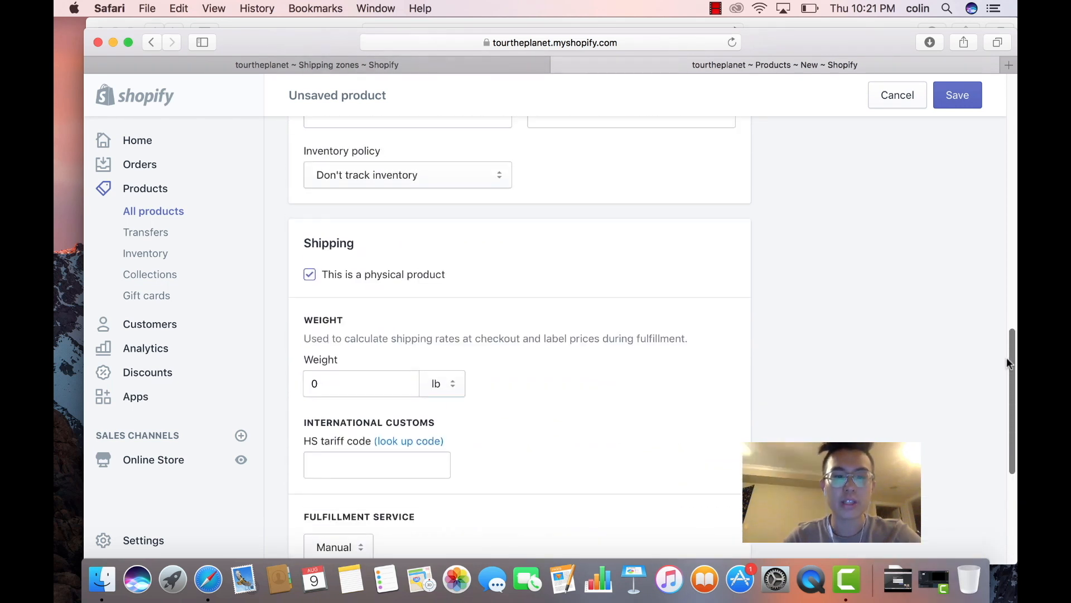
left_click(253, 62)
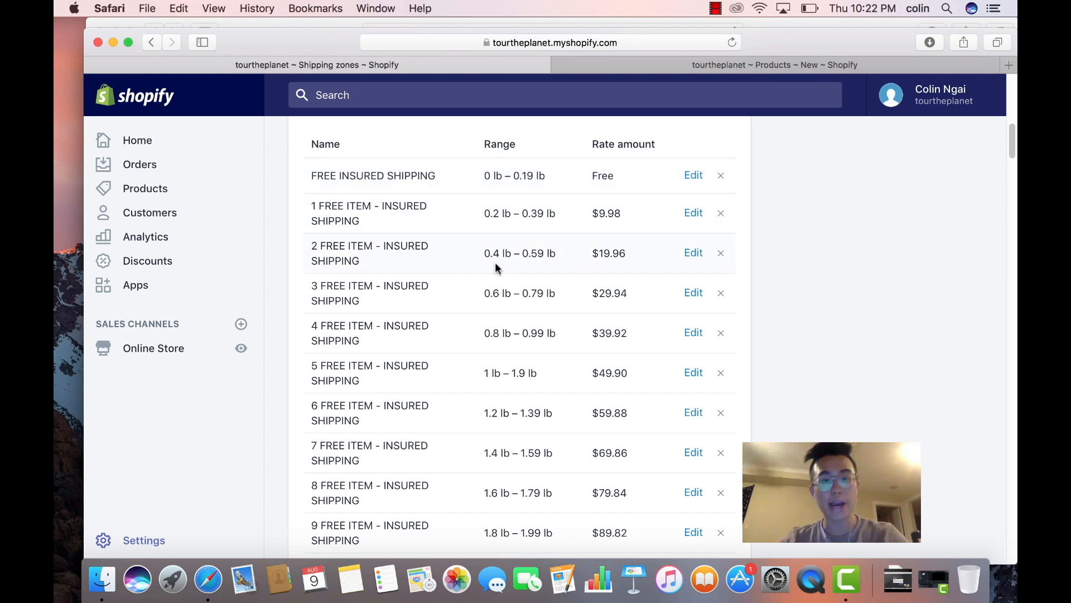
scroll(525, 379, "up", 3)
scroll(532, 346, "down", 8)
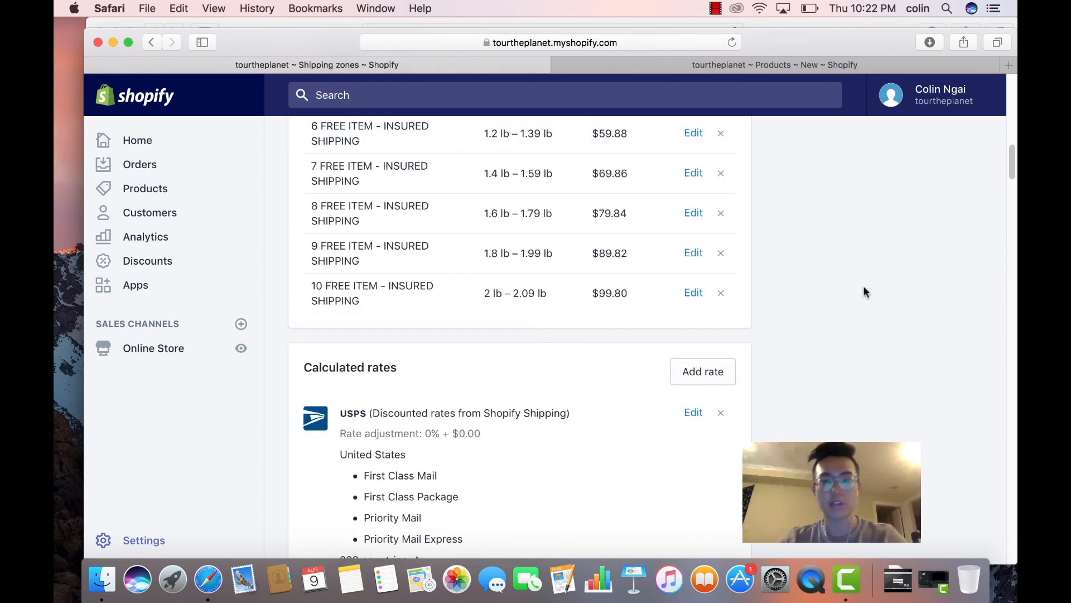
left_click_drag(1012, 160, 1012, 135)
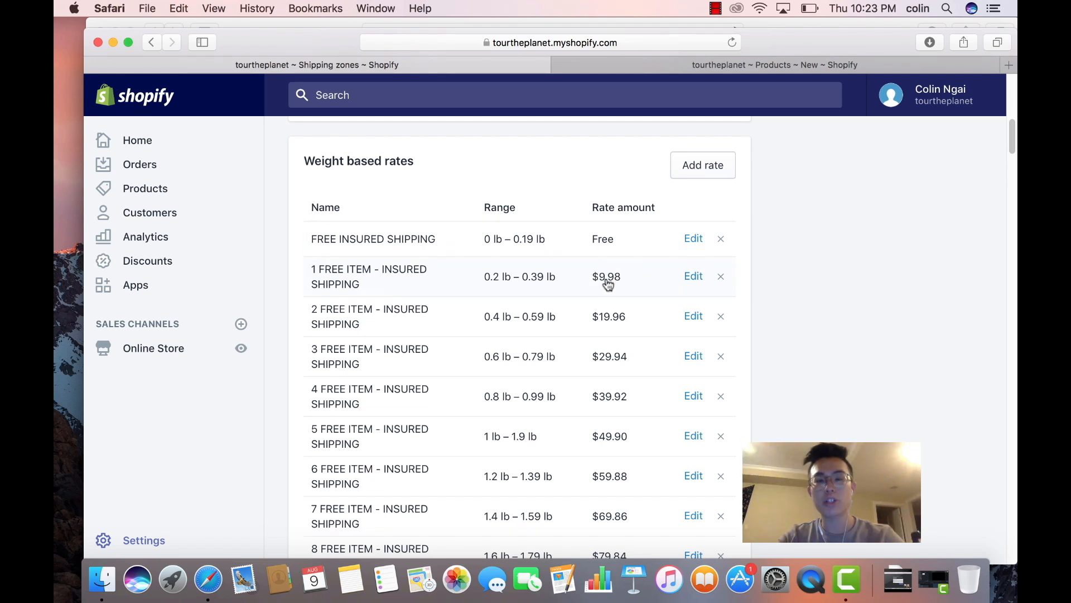
Set the new product's shipping weight to 0.2 lb and compare it with the Domestic zone's weight based rates
left_click(730, 70)
left_click(371, 387)
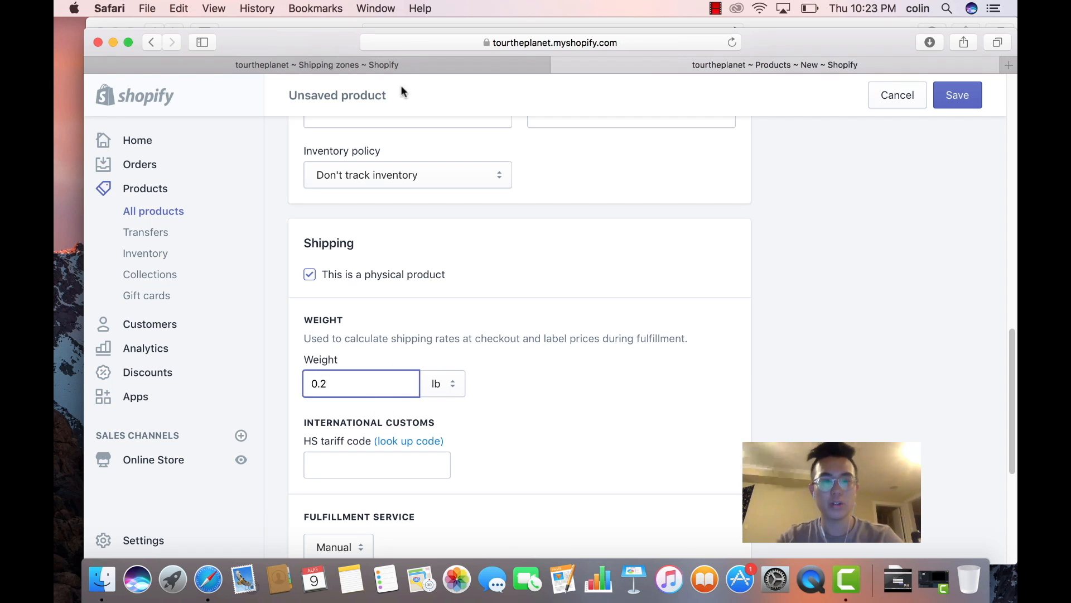
left_click(406, 66)
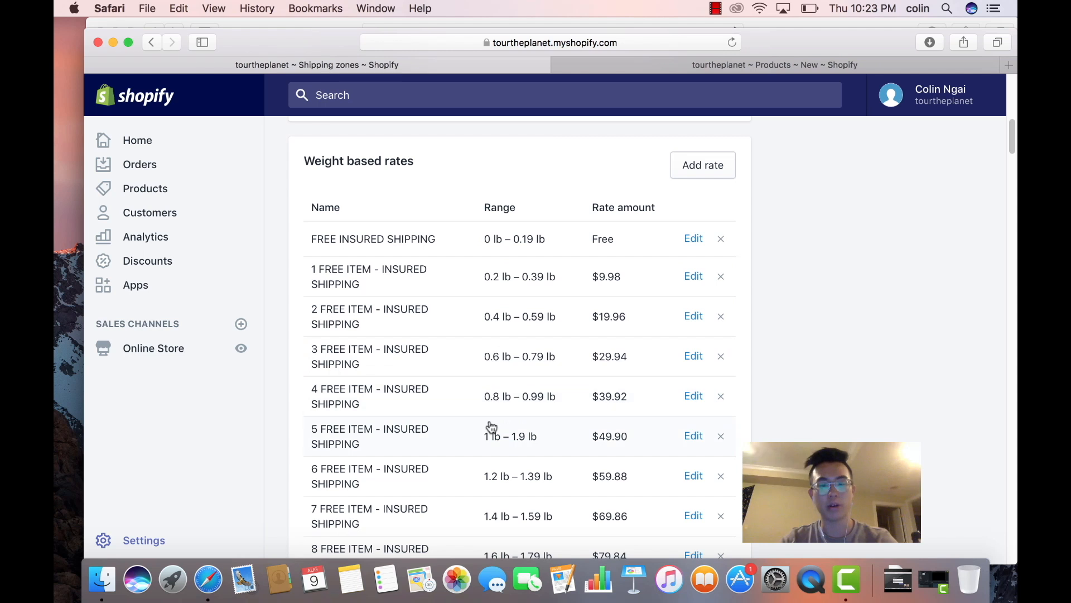
mouse_move(1011, 151)
left_mouse_down()
mouse_move(1009, 187)
mouse_move(1011, 173)
left_mouse_up()
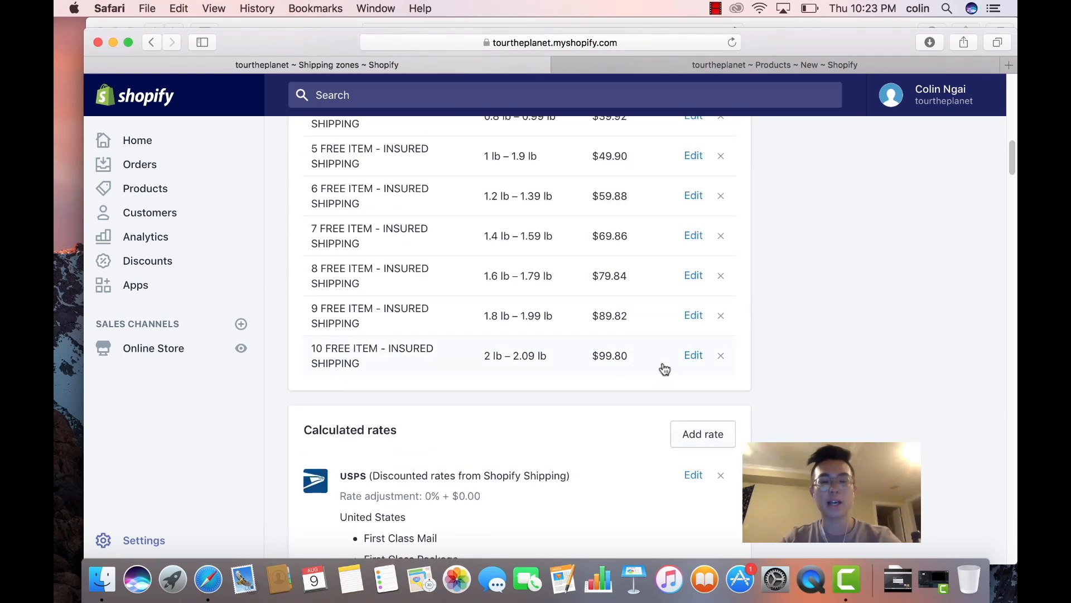
left_click_drag(1011, 168, 1010, 148)
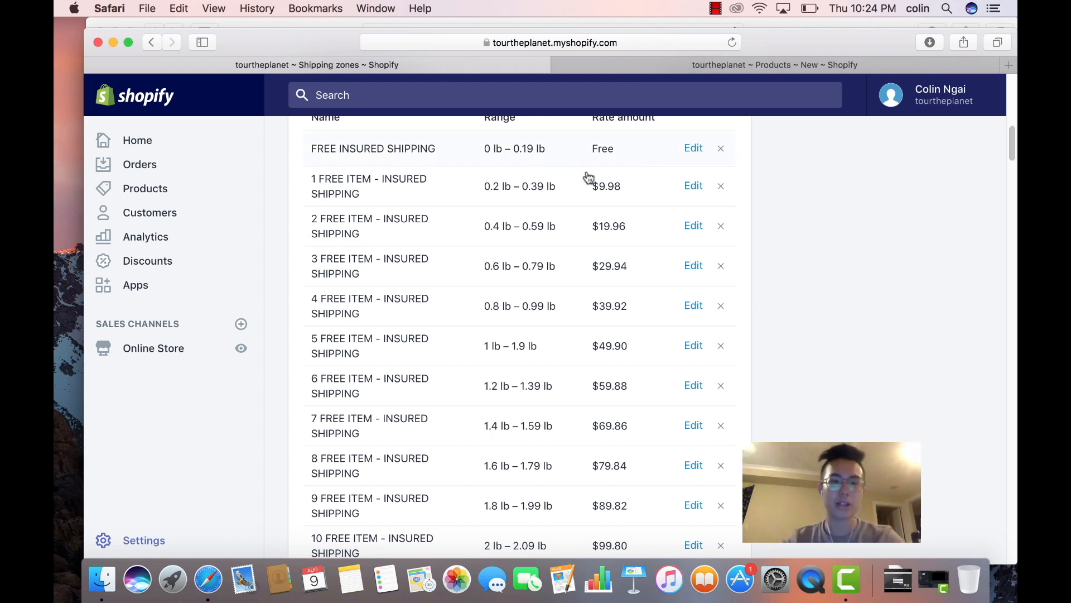
scroll(595, 213, "up", 1)
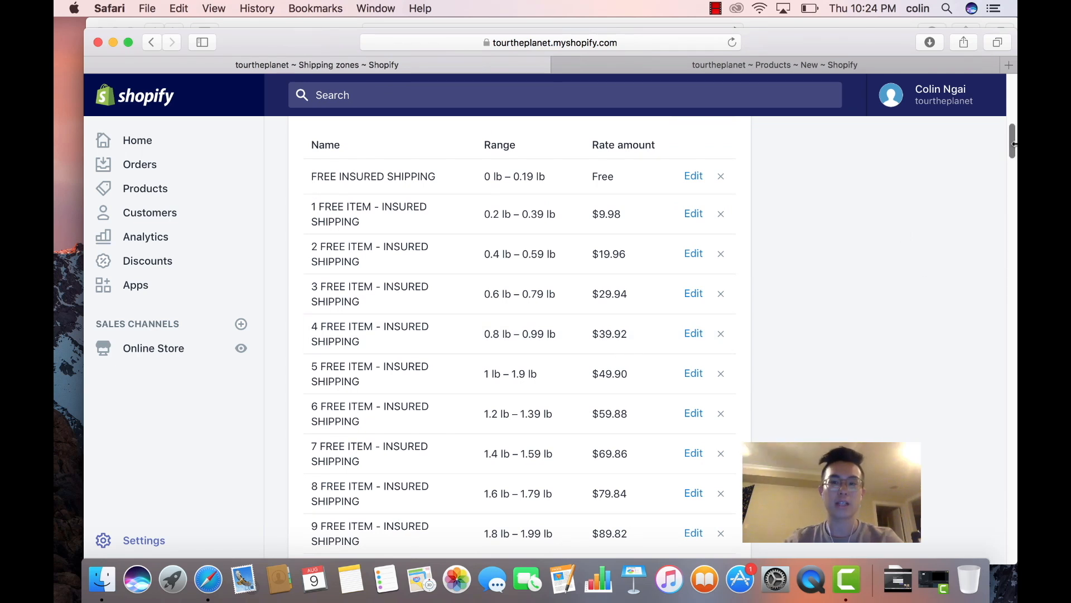
scroll(1011, 150, "down", 1)
scroll(634, 194, "up", 3)
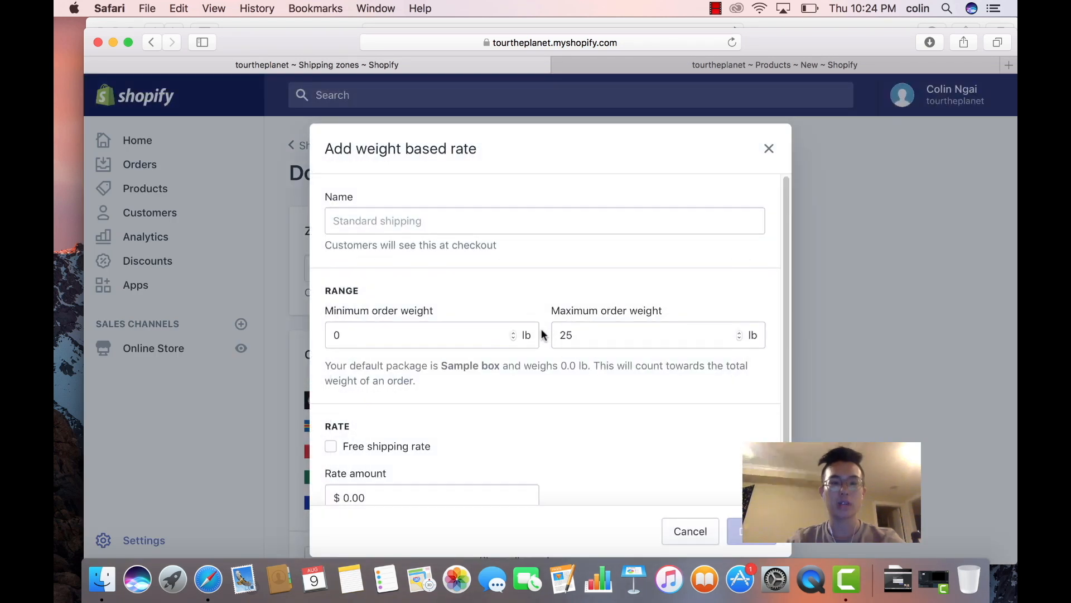
left_click(488, 333)
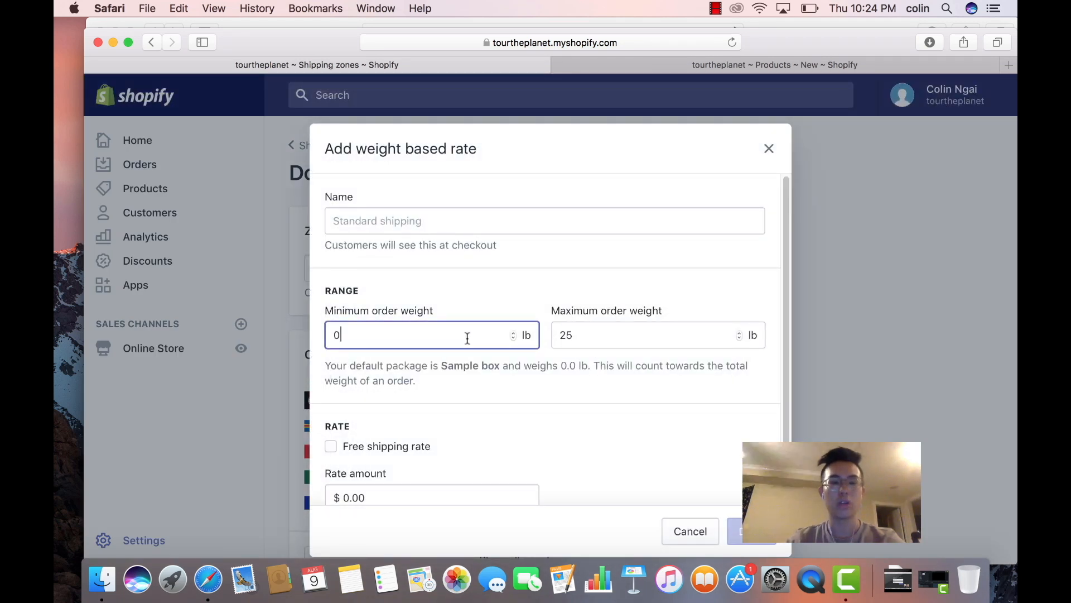
left_click(594, 335)
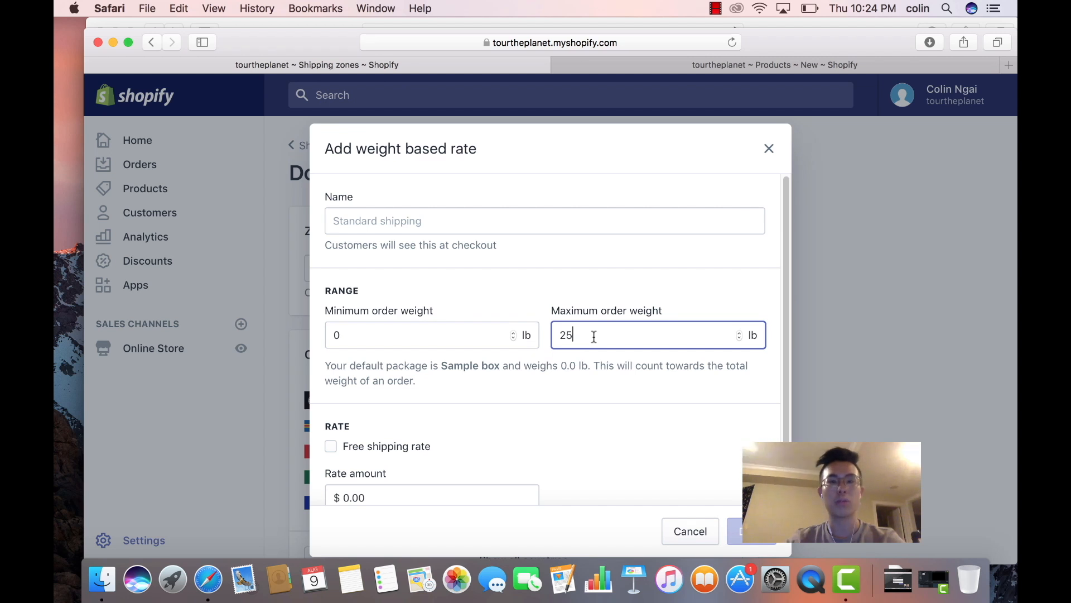
left_click(483, 490)
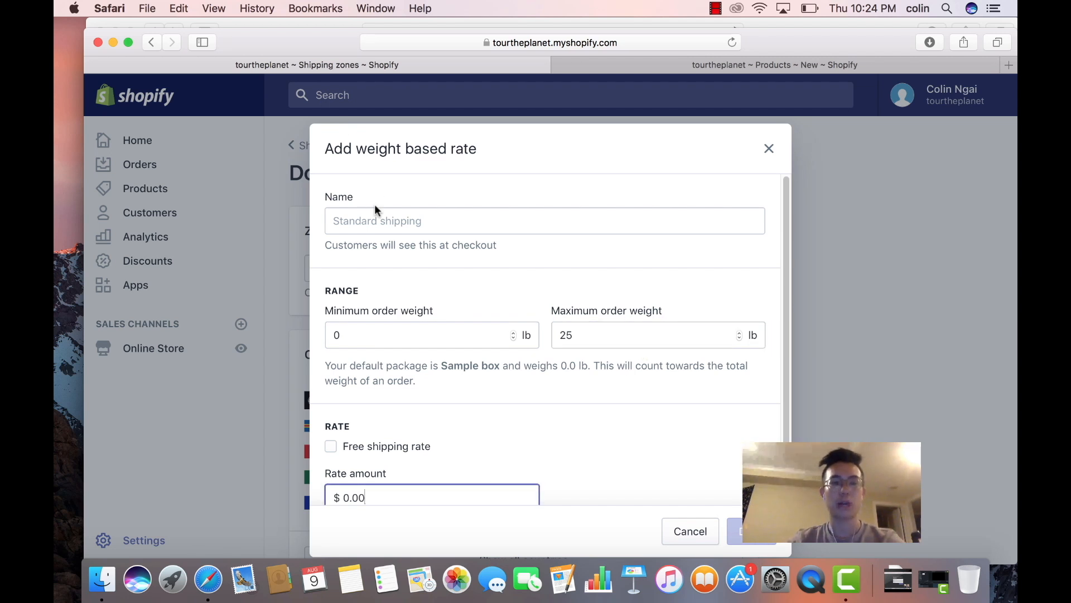
left_click(386, 221)
left_click(698, 536)
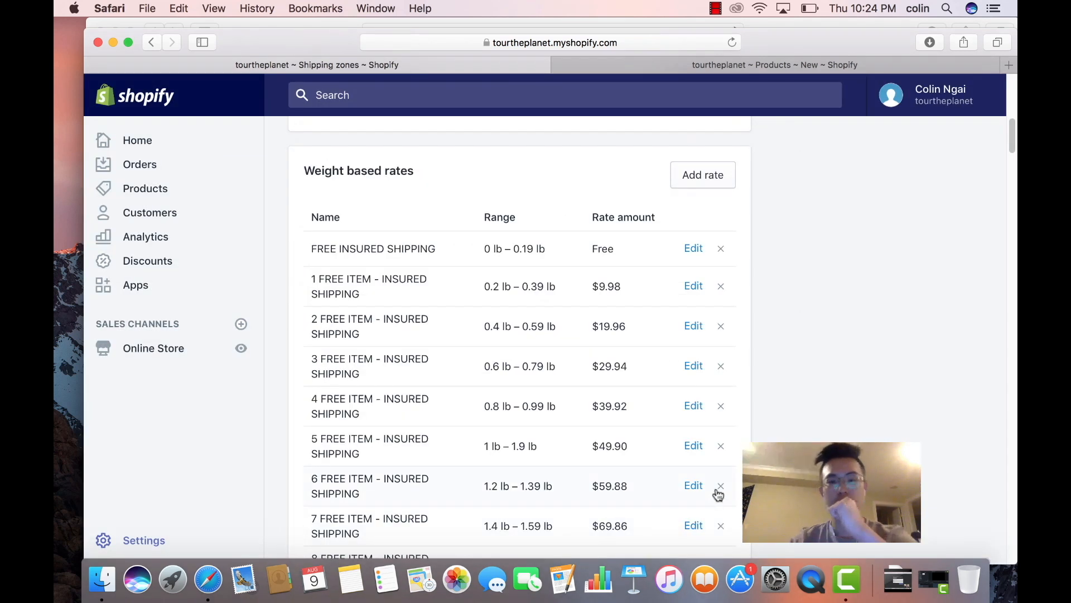
Review the Domestic zone's shipping rates from the price based section down to the calculated USPS rates
scroll(803, 388, "up", 5)
scroll(804, 385, "down", 3)
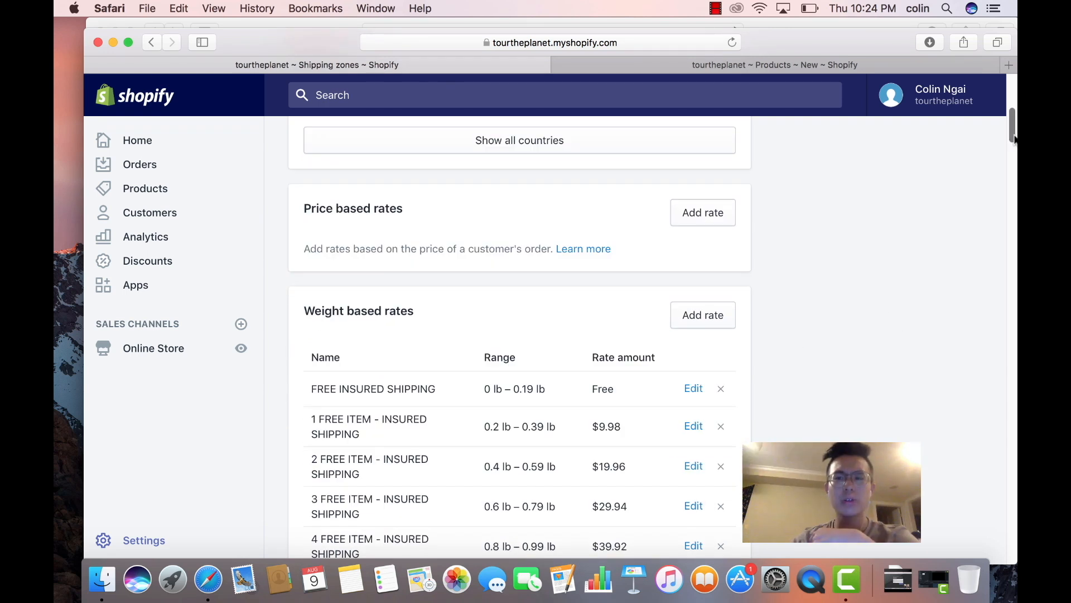
left_click(1014, 200)
left_click_drag(1015, 196, 1015, 167)
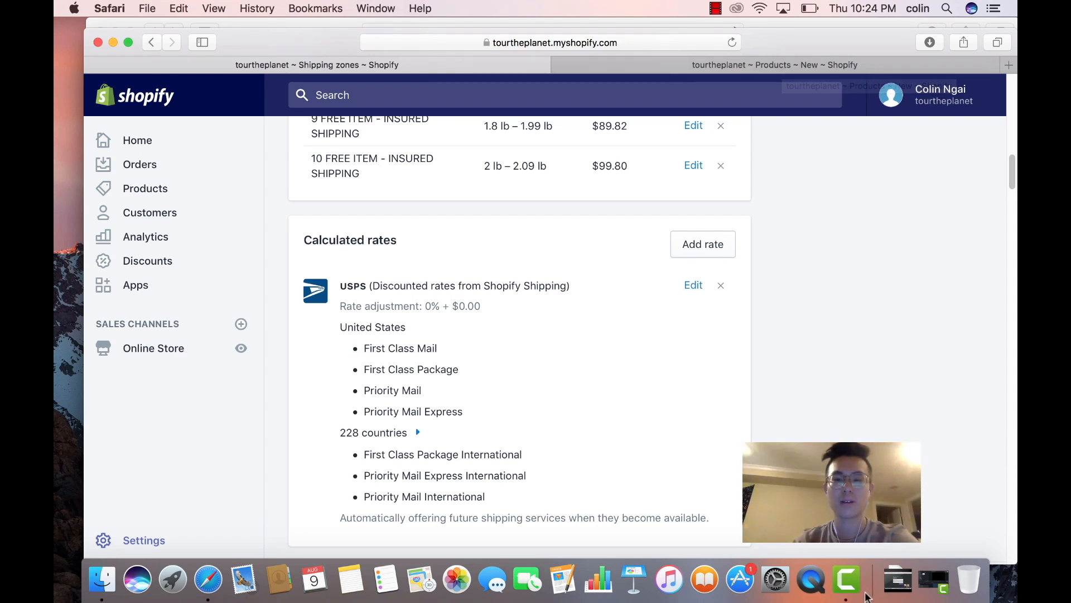
right_click(847, 580)
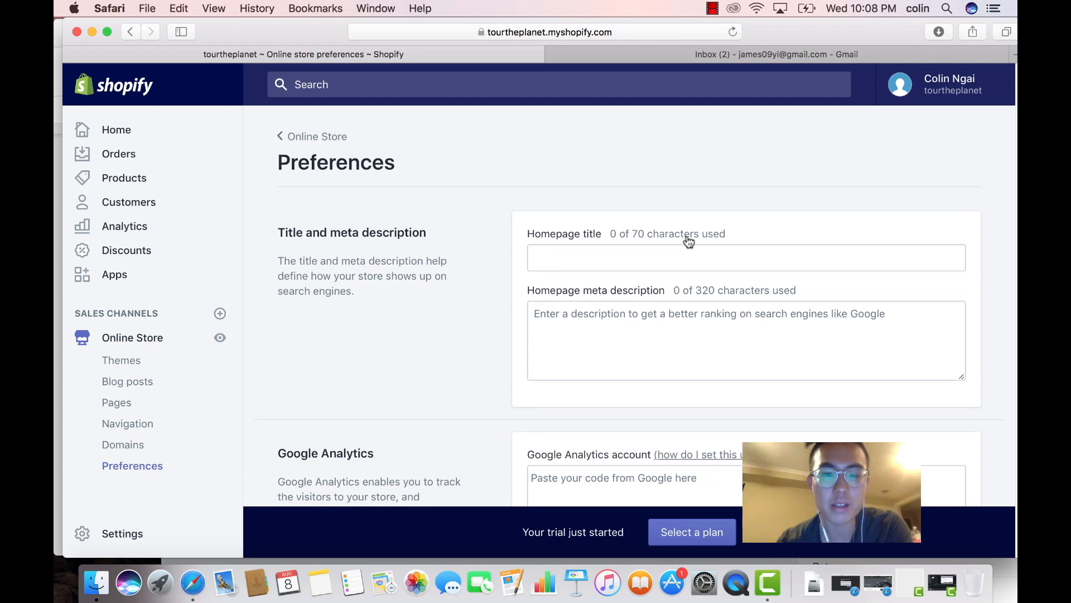
Set the homepage title in the online store preferences to "Tour The Planet"
scroll(689, 240, "down", 2)
scroll(688, 240, "down", 15)
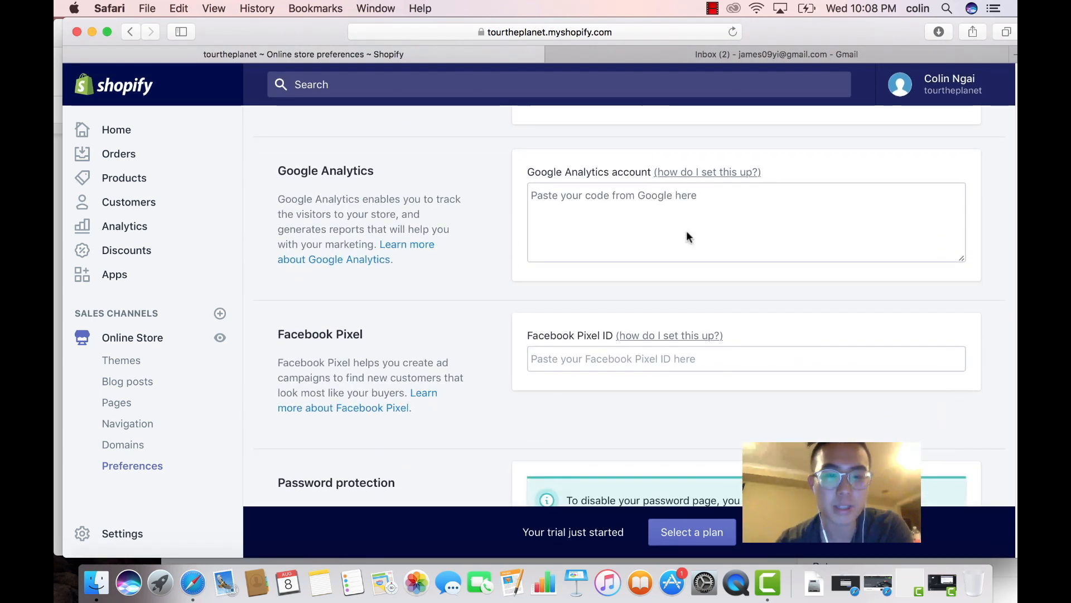
scroll(688, 237, "up", 15)
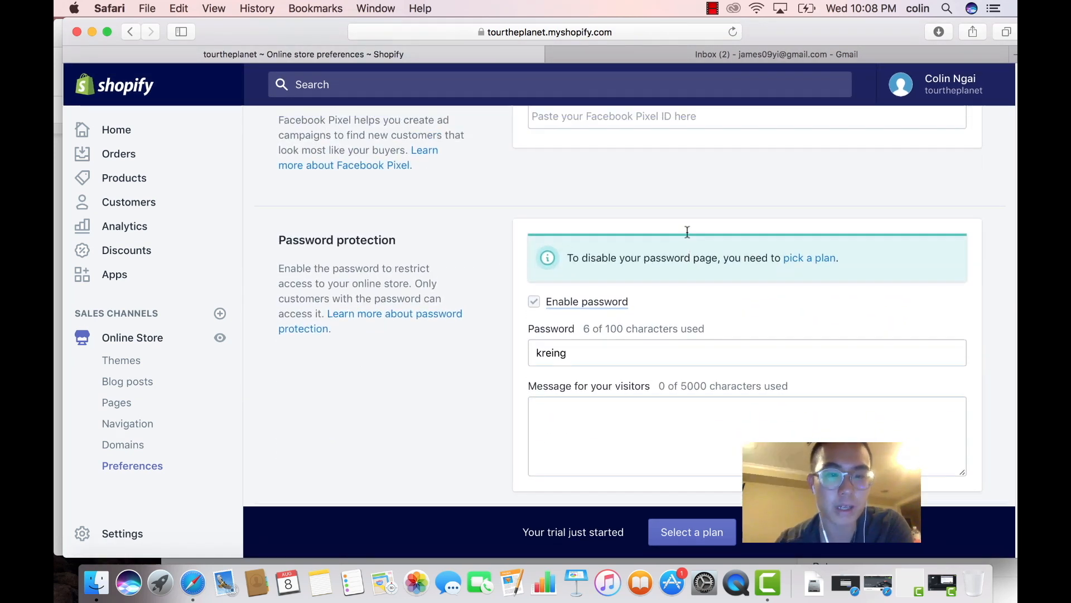
left_click(658, 248)
type("T")
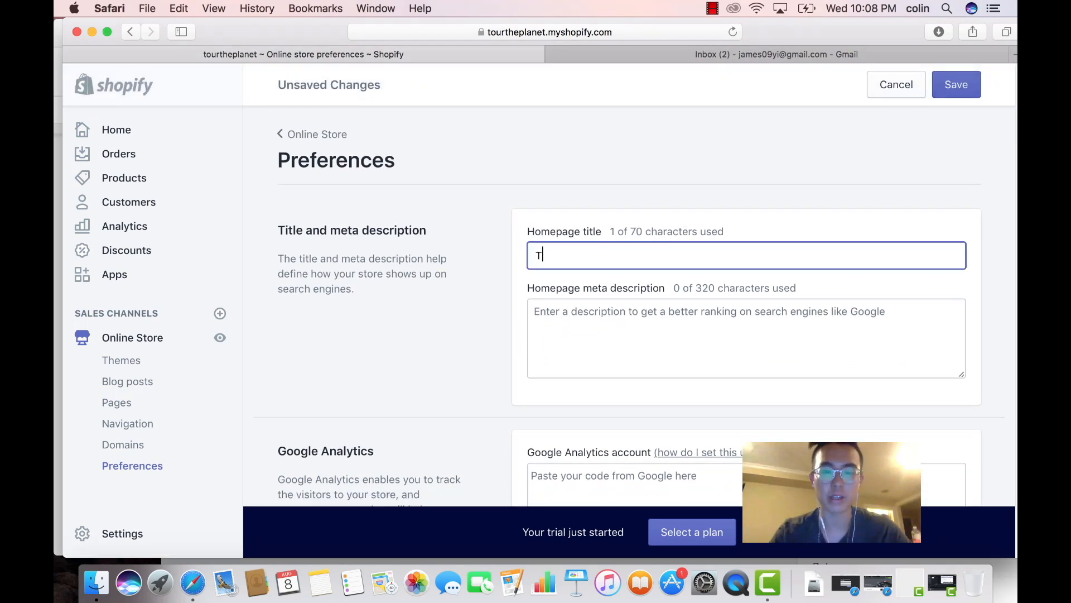
type("our The Planet")
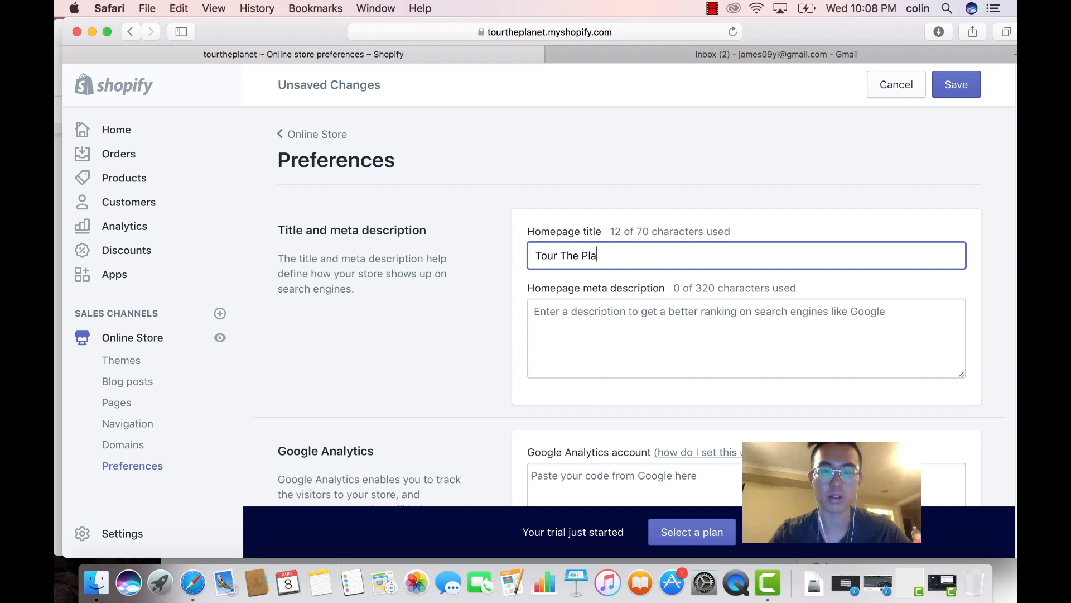
Begin the homepage meta description with "Tour the Planet is a store that unlocks some of the wildest treasures in the world"
left_click(621, 321)
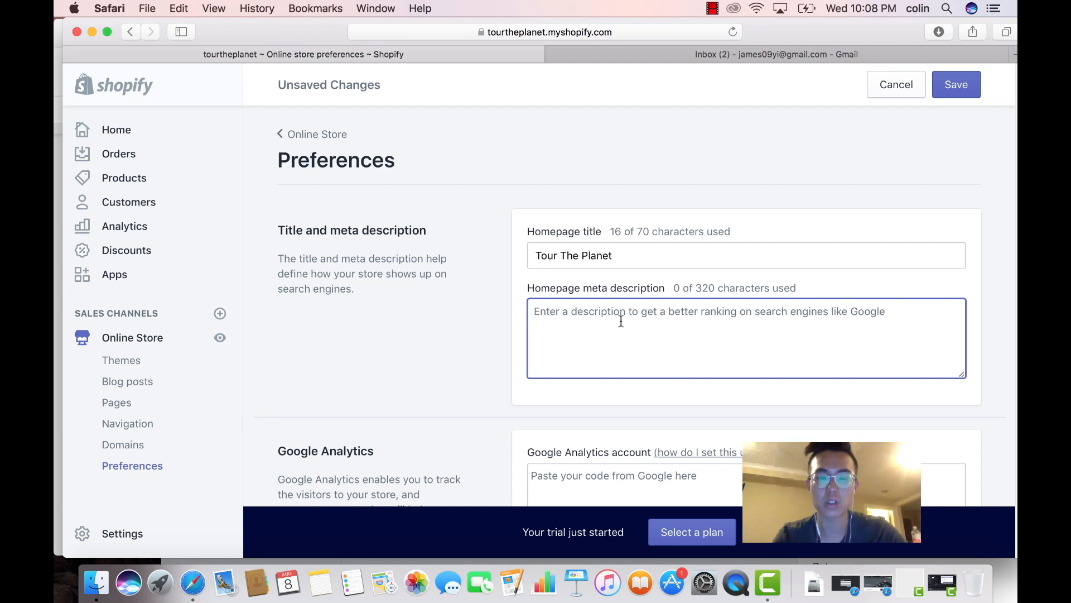
type("To")
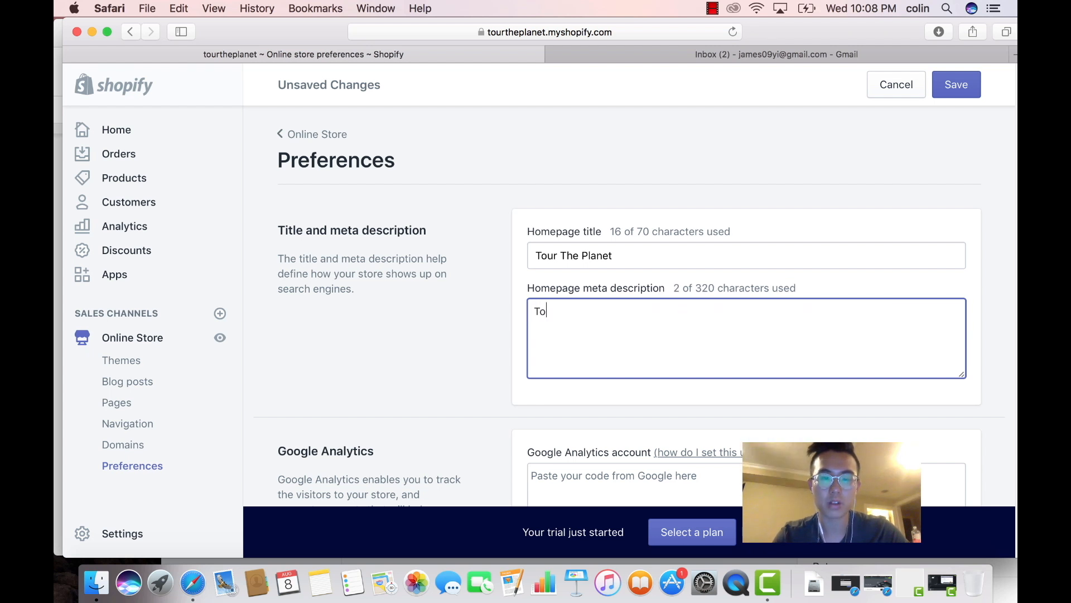
type("ur th")
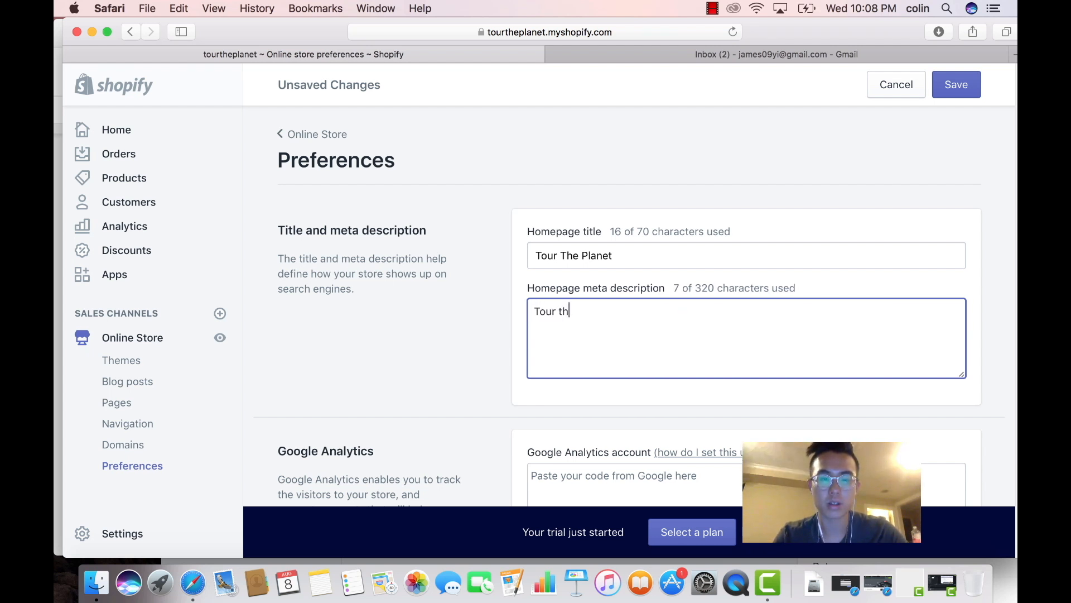
type("ethe Planet is a store tha")
key("BackSpace")
type("e that uncovers")
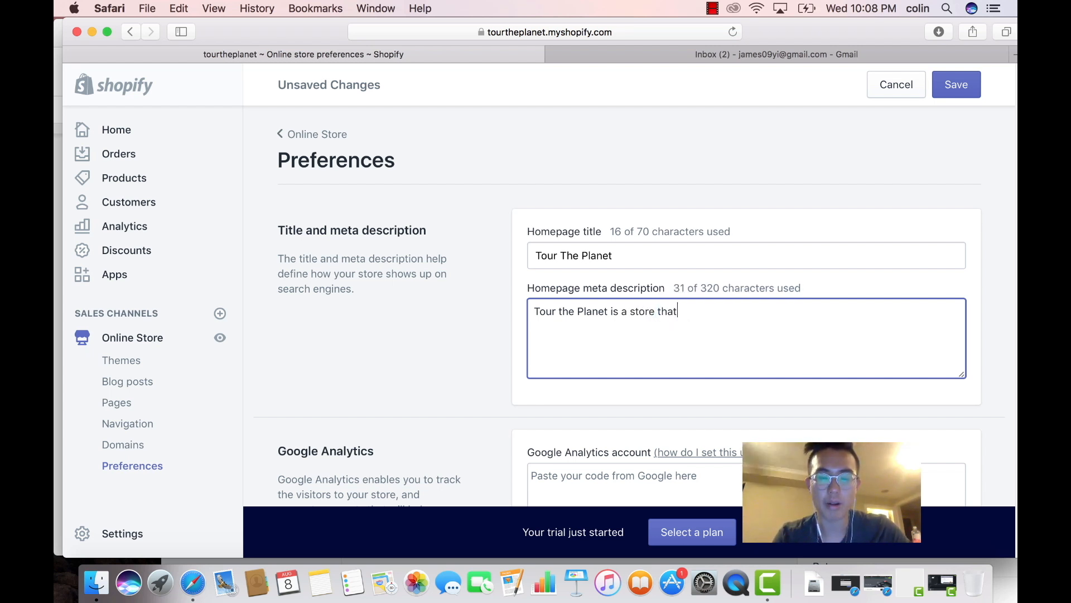
key("BackSpace")
key("BackSpace")
key("BackSpace")
key("BackSpace")
type("locks the")
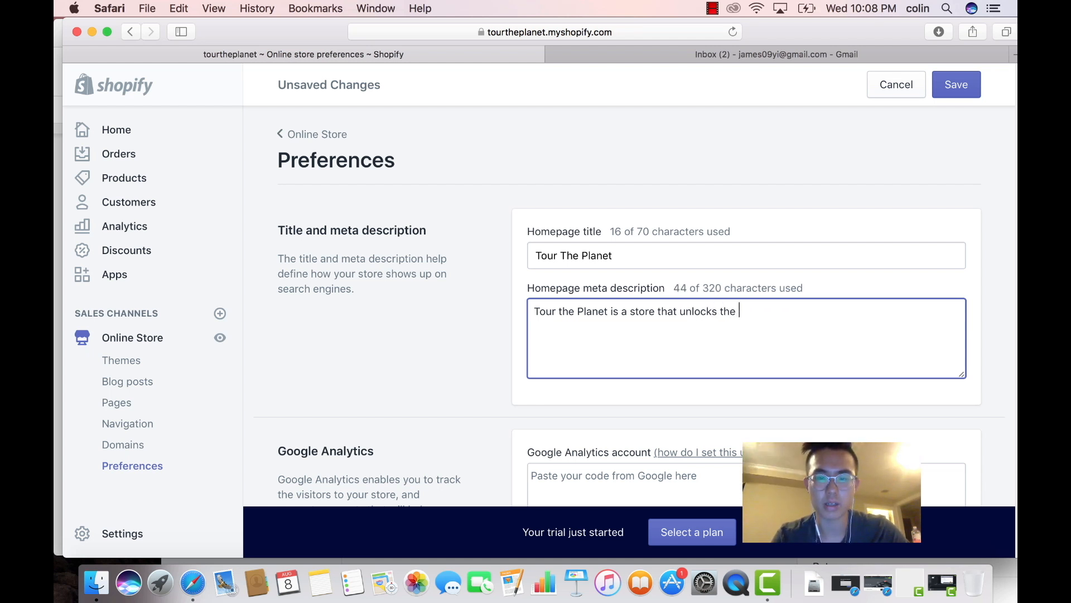
key("BackSpace")
key("BackSpace")
key("BackSpace")
type("some")
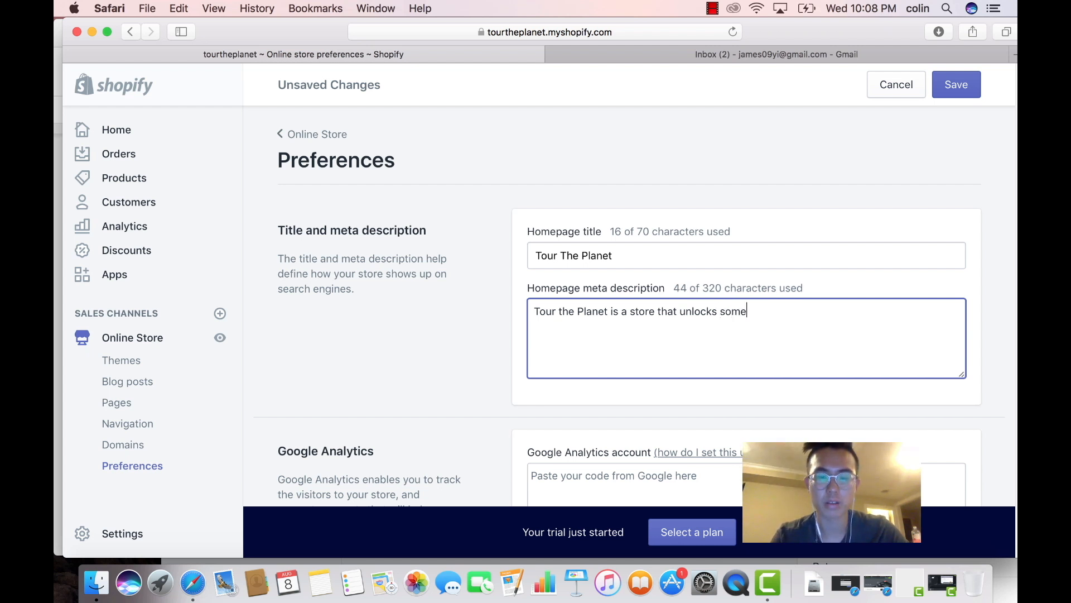
type(" of the")
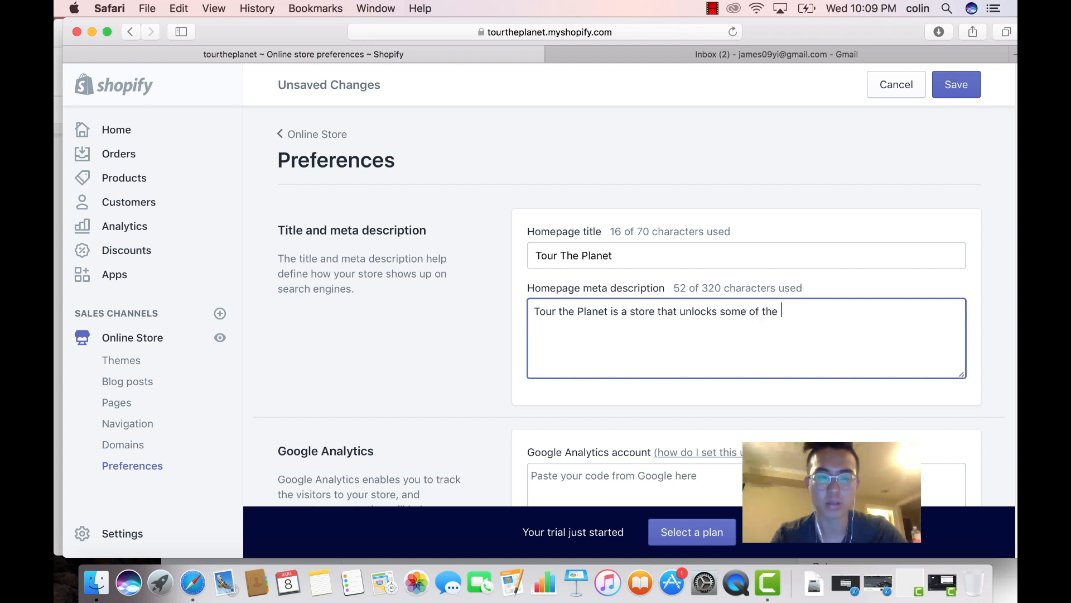
type(" wildest trea")
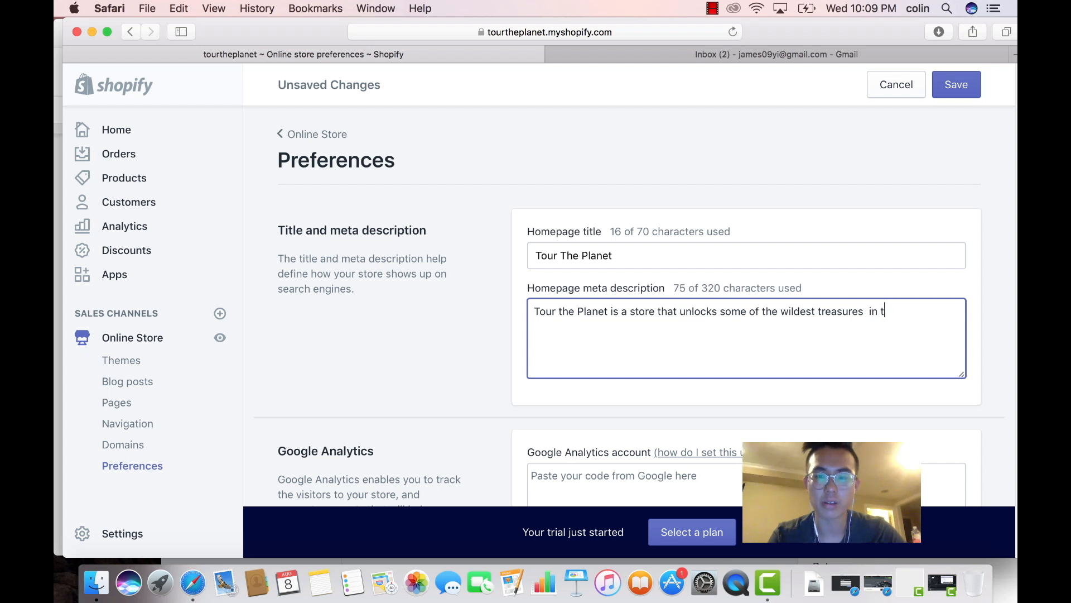
type("sures in the worl")
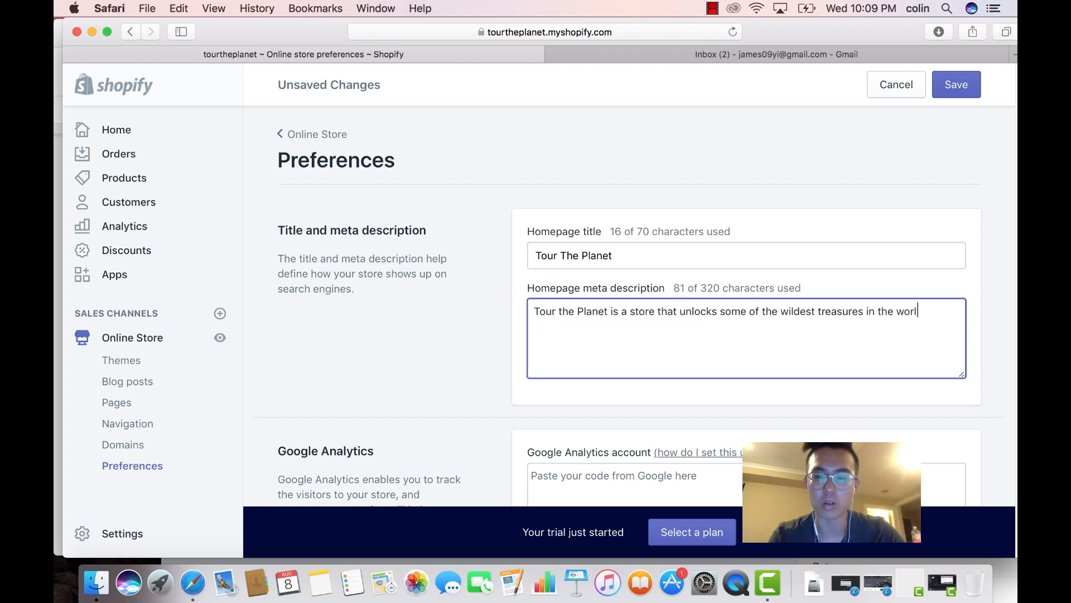
Complete the homepage meta description with a second sentence, "We sell environmentally friendly products that solve problems yet atheistically appealing."
type("d. We sell ")
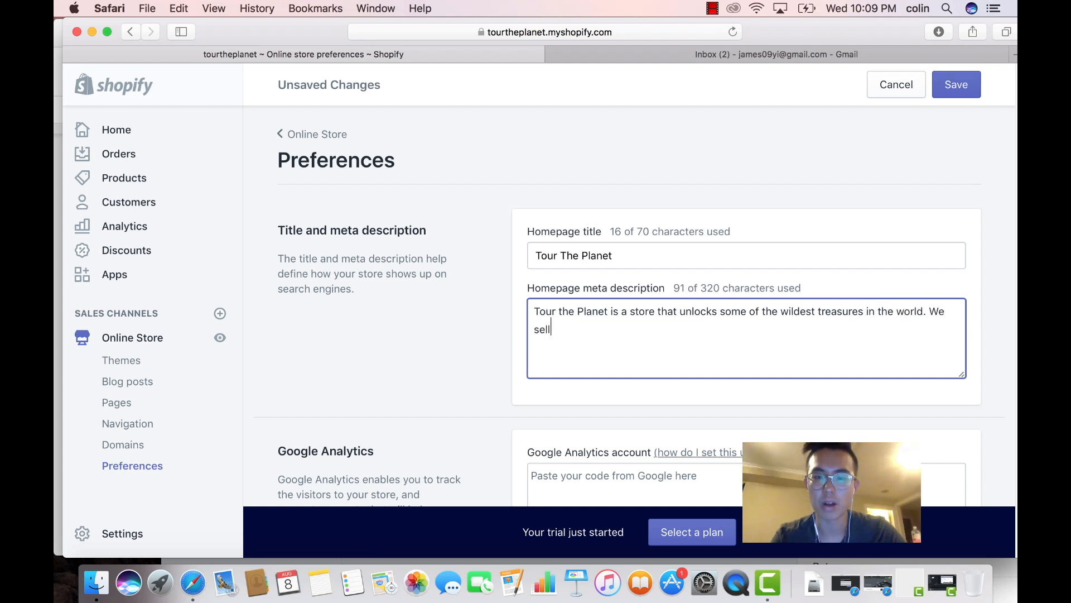
type("en")
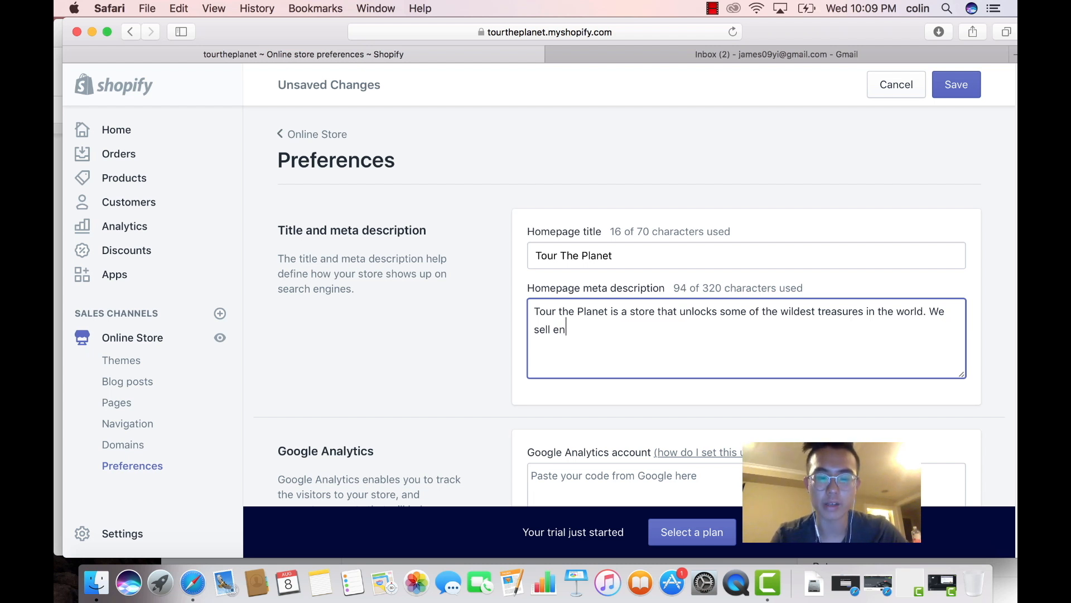
type("vironmentally f")
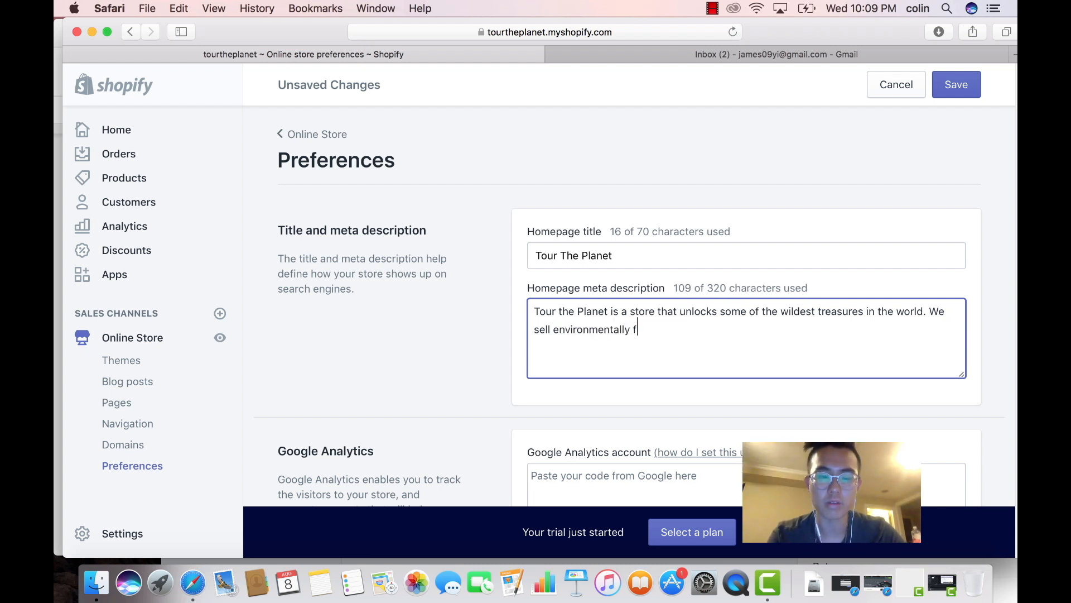
type("riendly produc")
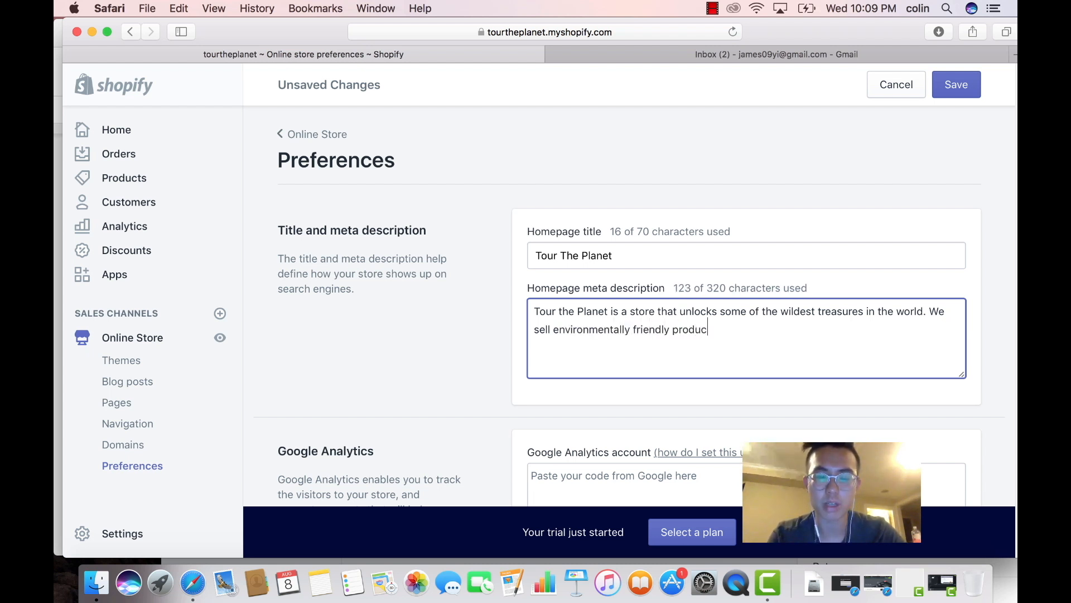
type("ts that solve problems ")
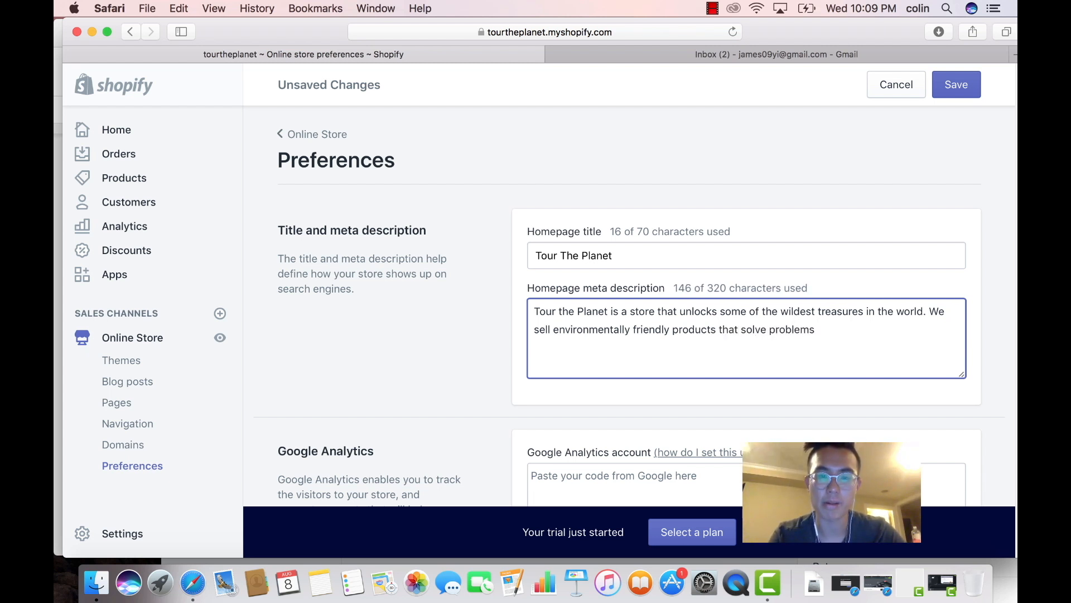
type("and ")
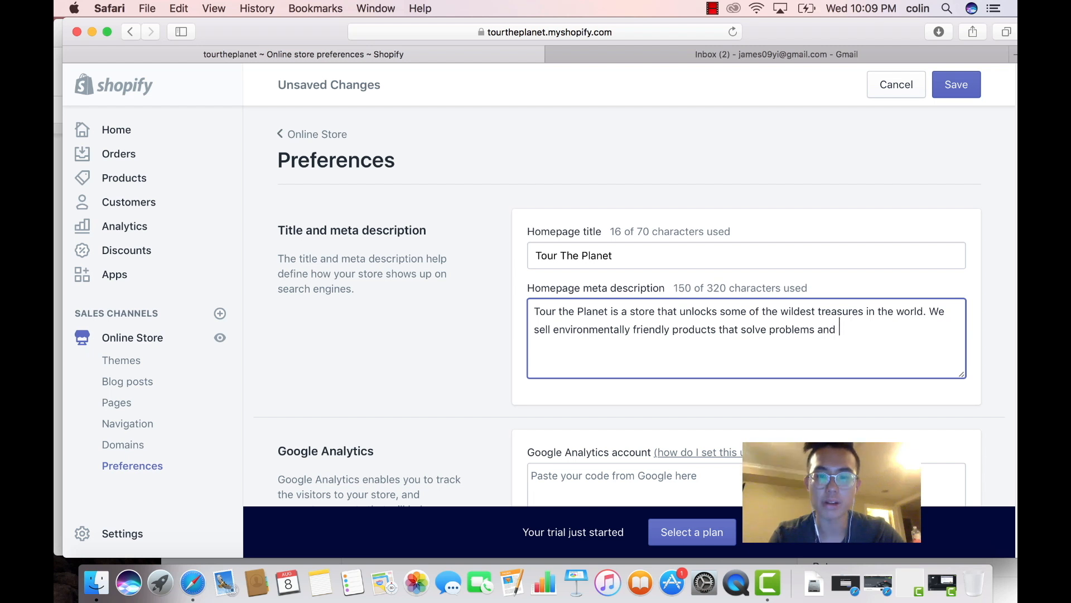
type("ae")
key("BackSpace")
key("BackSpace")
key("BackSpace")
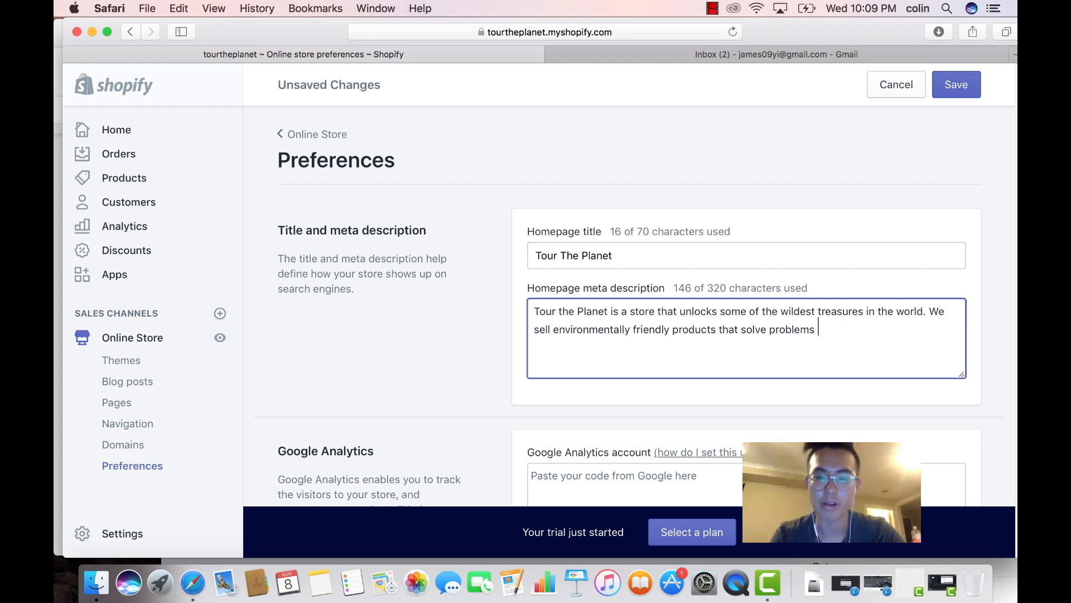
type("yet ")
type("atheistically ")
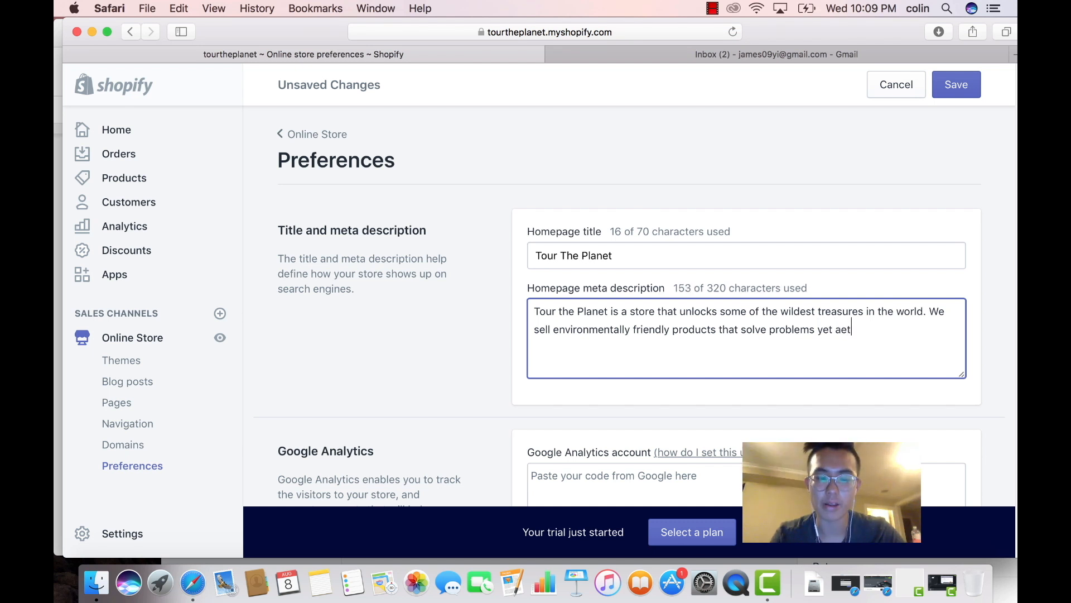
type("appealing.")
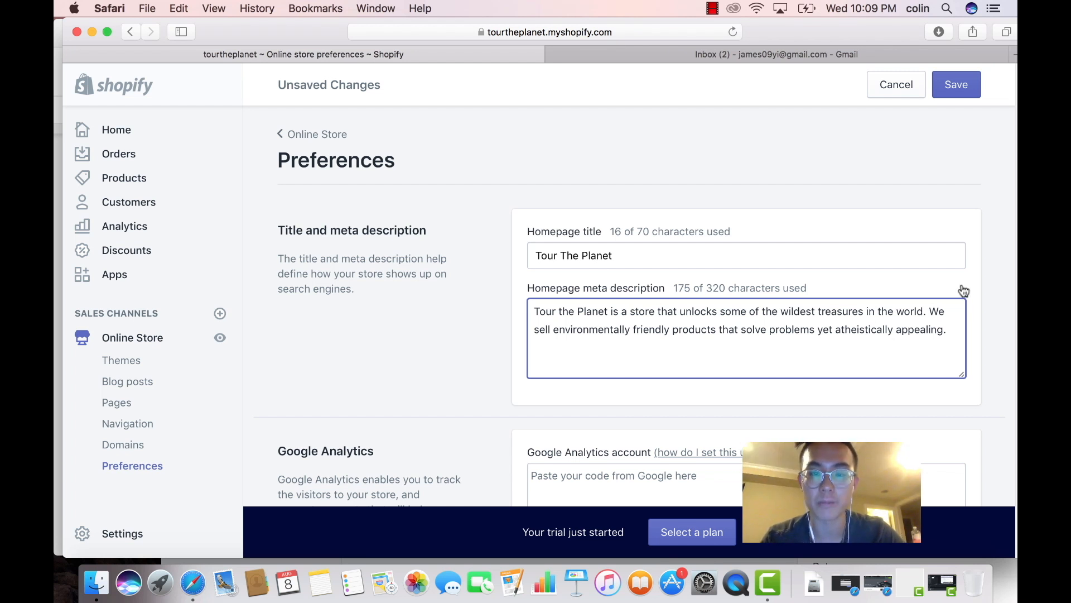
Look over the Google Analytics and Facebook Pixel sections of the online store preferences
scroll(973, 274, "up", 2)
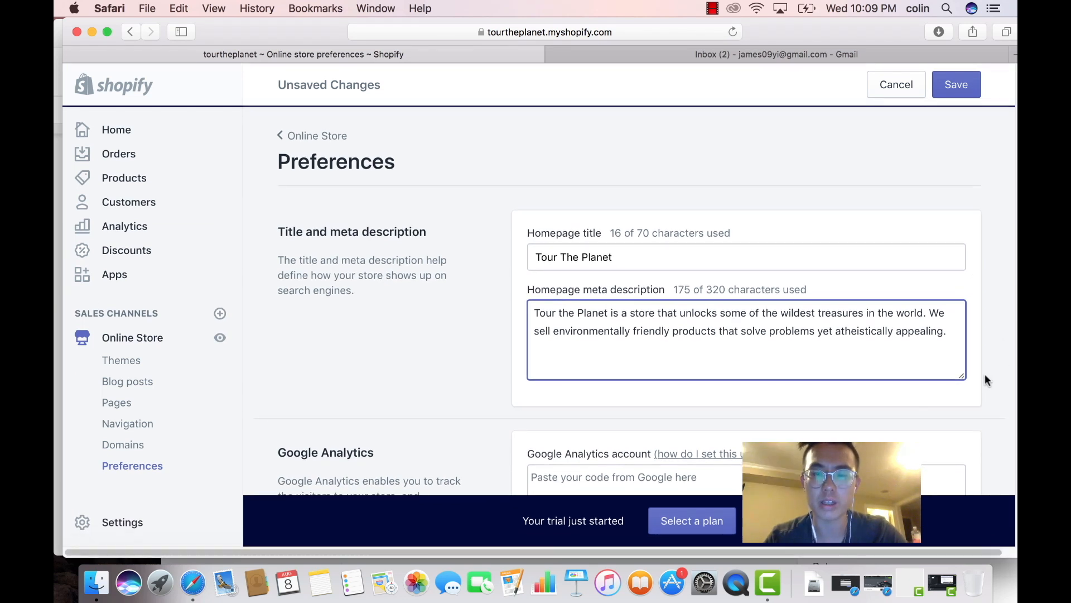
scroll(1011, 286, "down", 5)
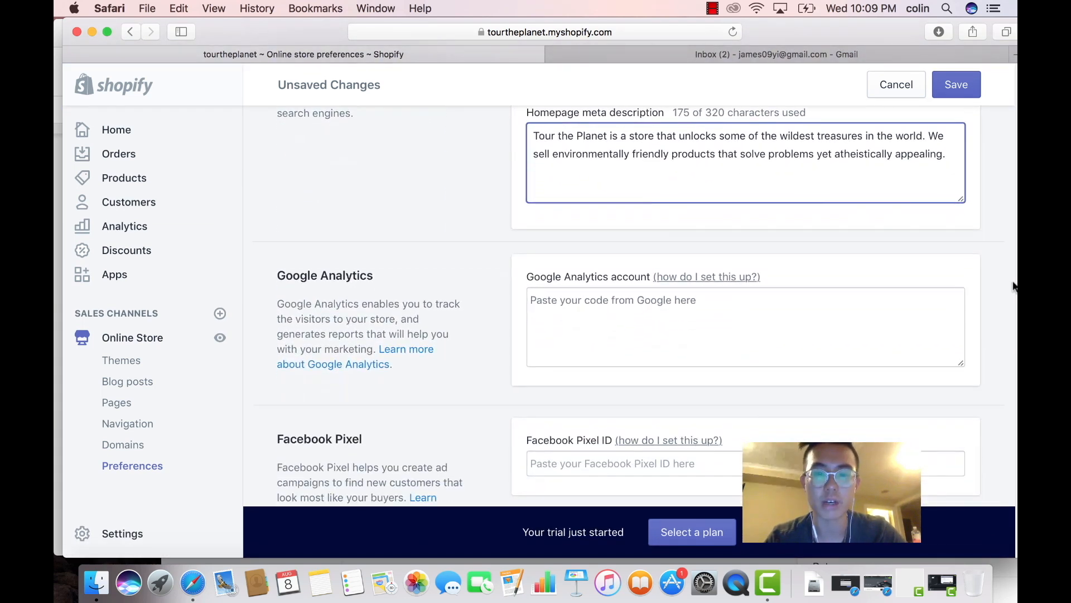
scroll(1009, 285, "down", 2)
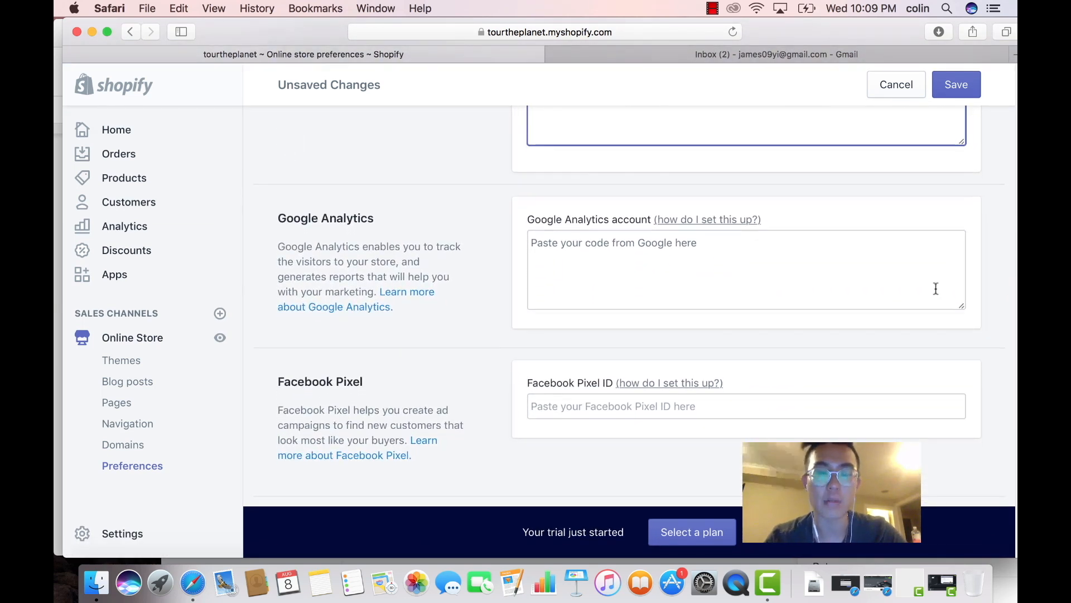
Examine the remaining online store preferences, from the Facebook Pixel ID field down to the password protection section and its plan requirement
scroll(936, 288, "down", 2)
scroll(935, 290, "up", 5)
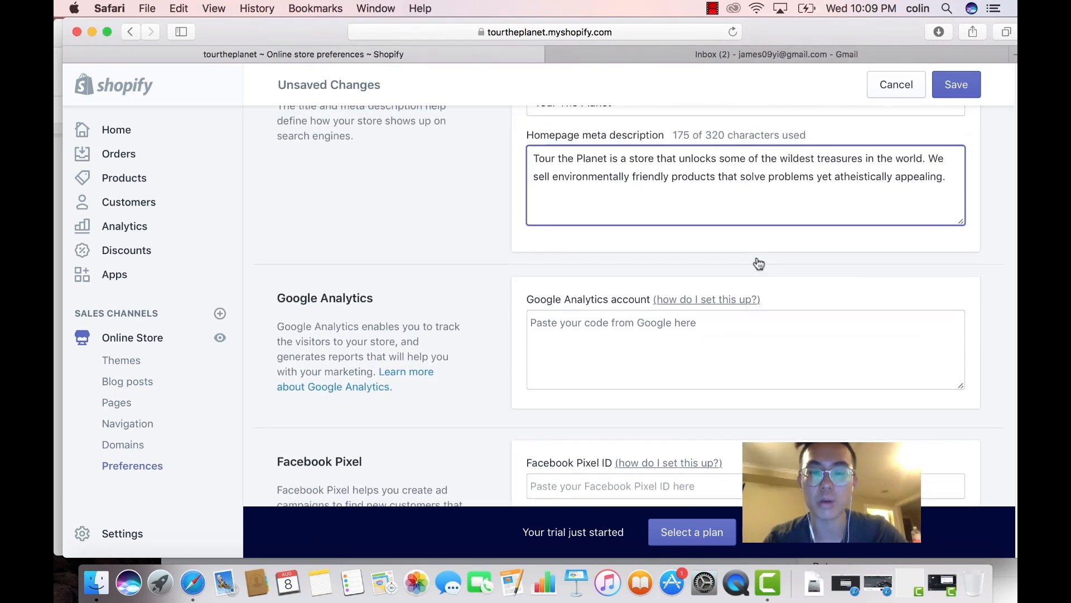
left_click(690, 332)
scroll(678, 335, "down", 3)
scroll(672, 346, "down", 2)
left_click(628, 334)
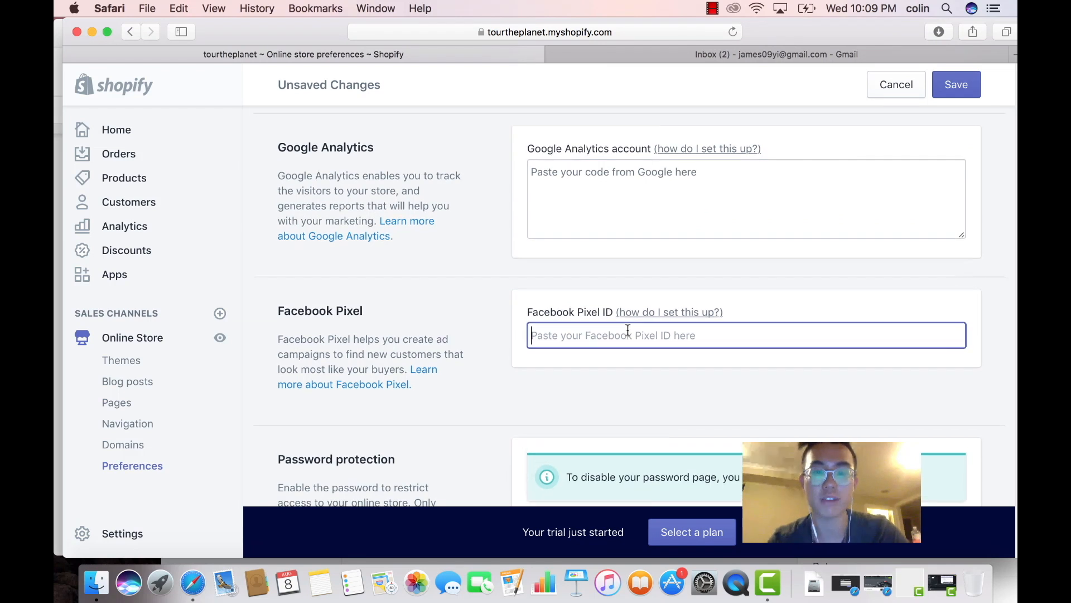
scroll(634, 339, "down", 1)
scroll(636, 335, "down", 4)
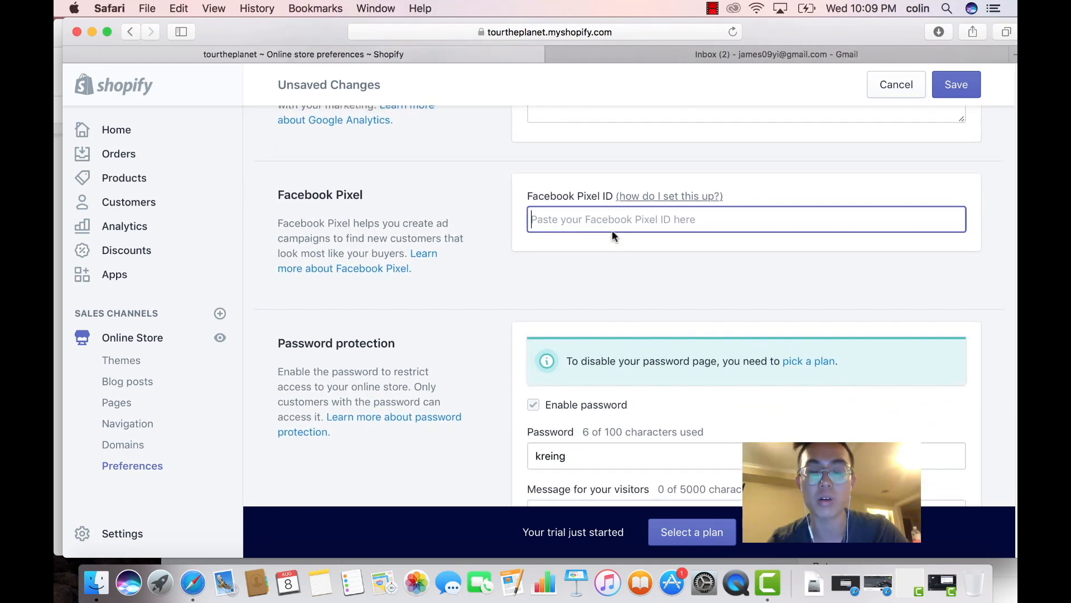
scroll(613, 232, "up", 1)
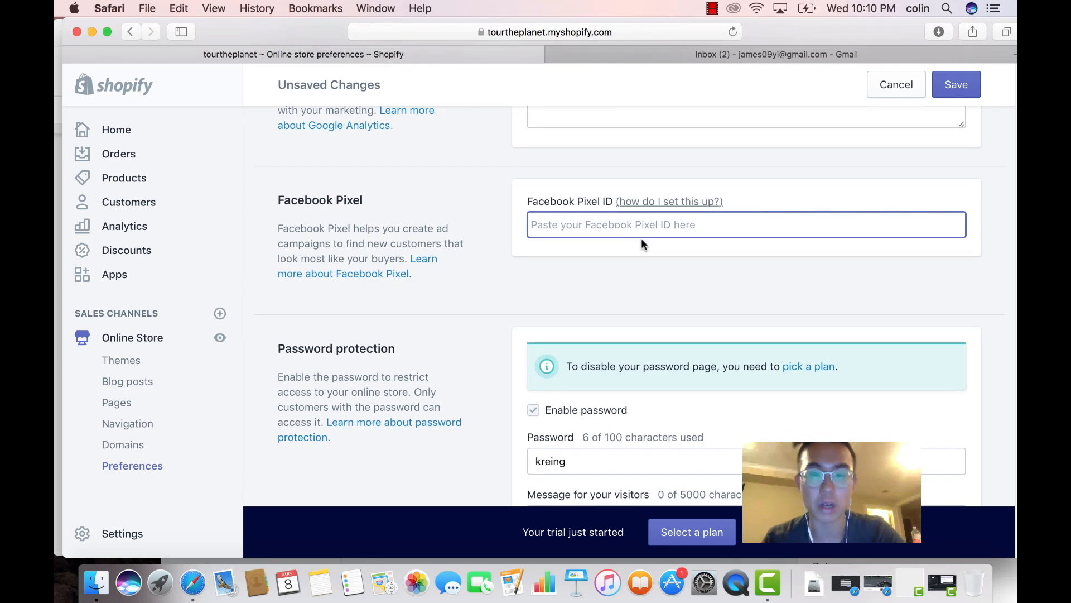
scroll(641, 243, "down", 5)
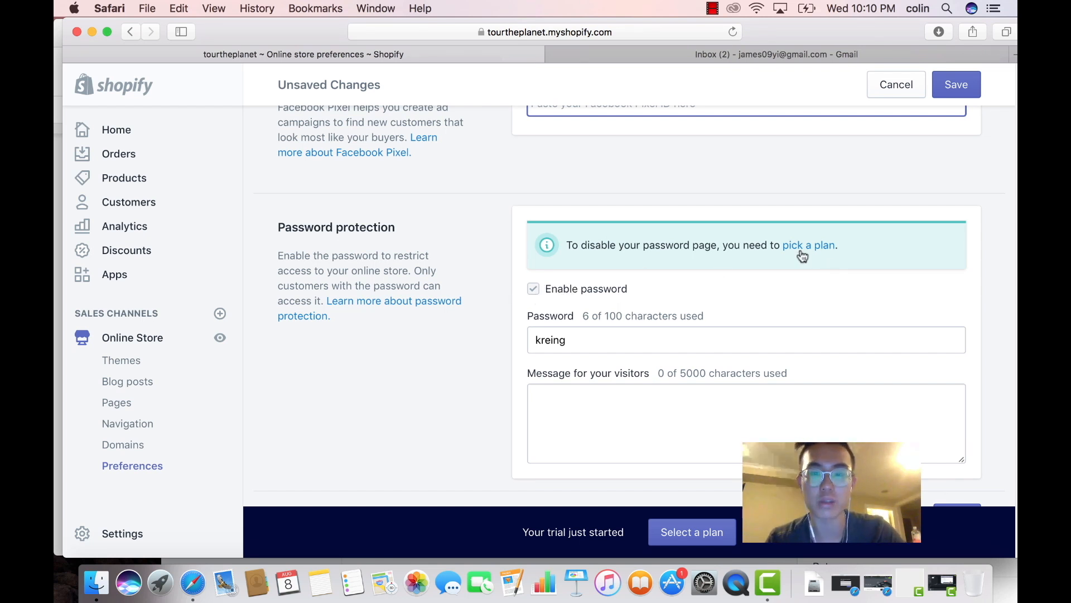
left_click_drag(646, 248, 718, 248)
left_click(658, 90)
double_click(869, 27)
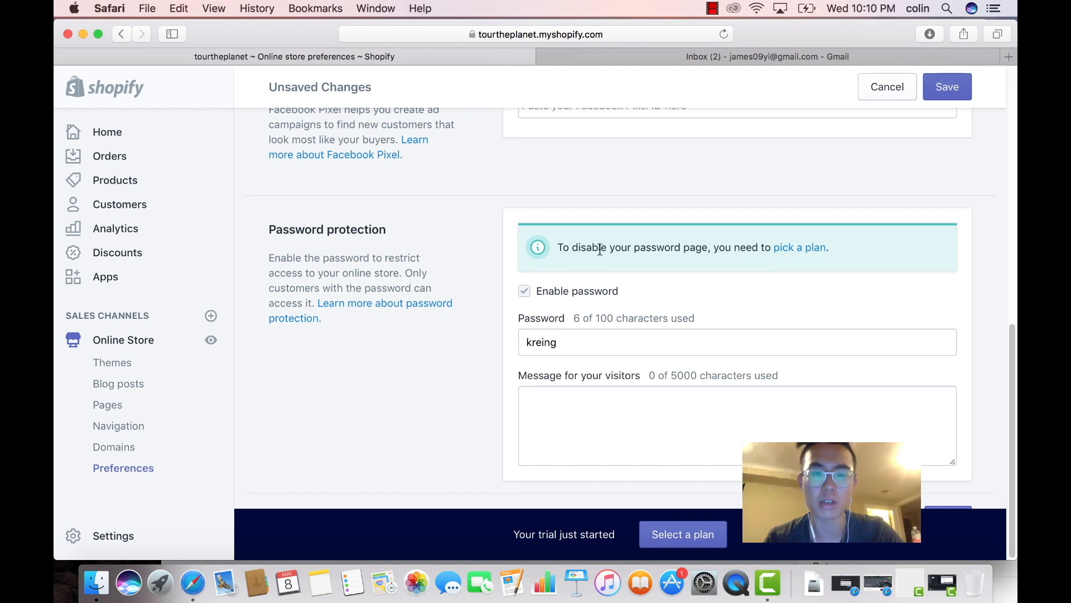
left_click(539, 38)
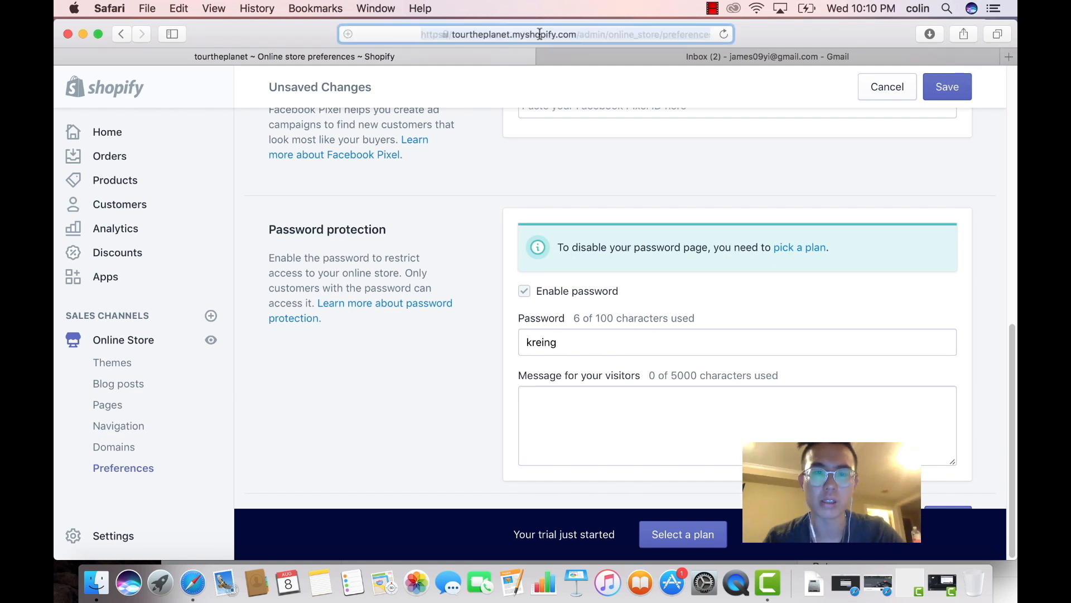
left_click(525, 34)
left_click_drag(512, 35, 341, 39)
right_click(385, 42)
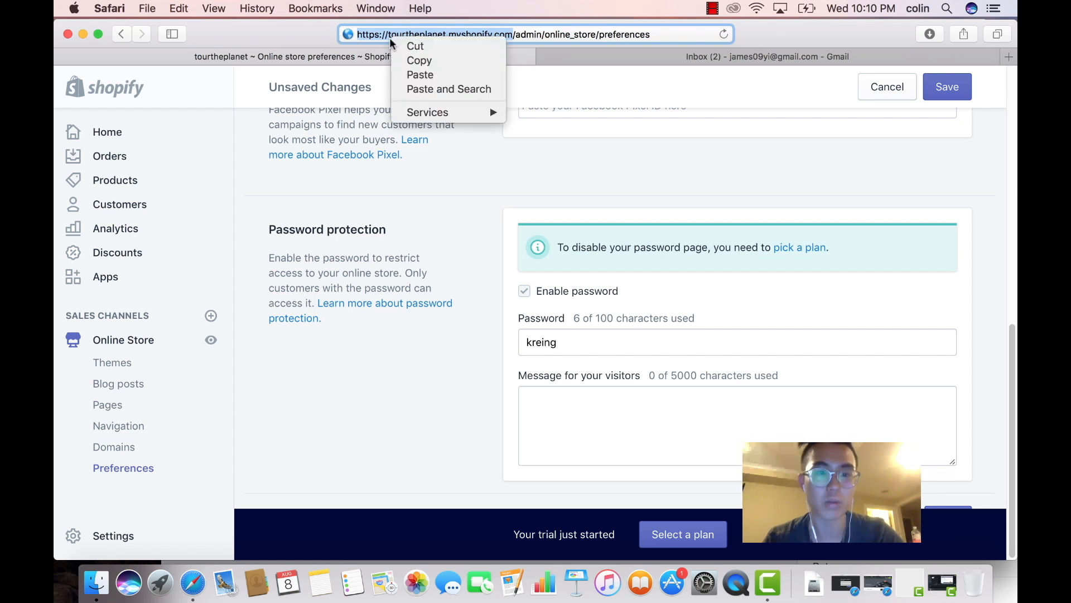
left_click(418, 62)
left_click(1010, 57)
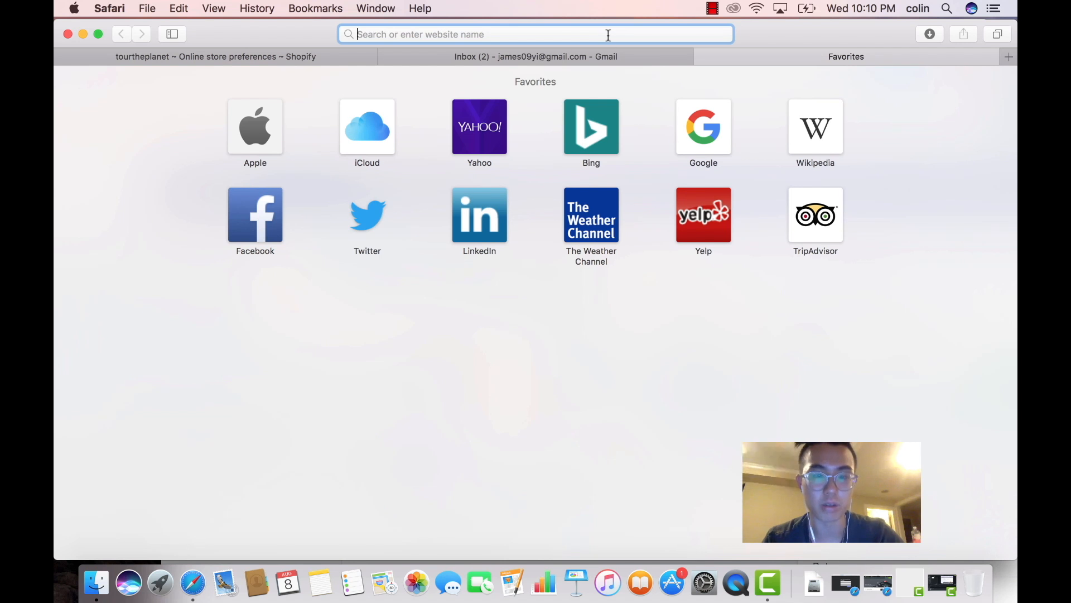
right_click(608, 35)
left_click(631, 69)
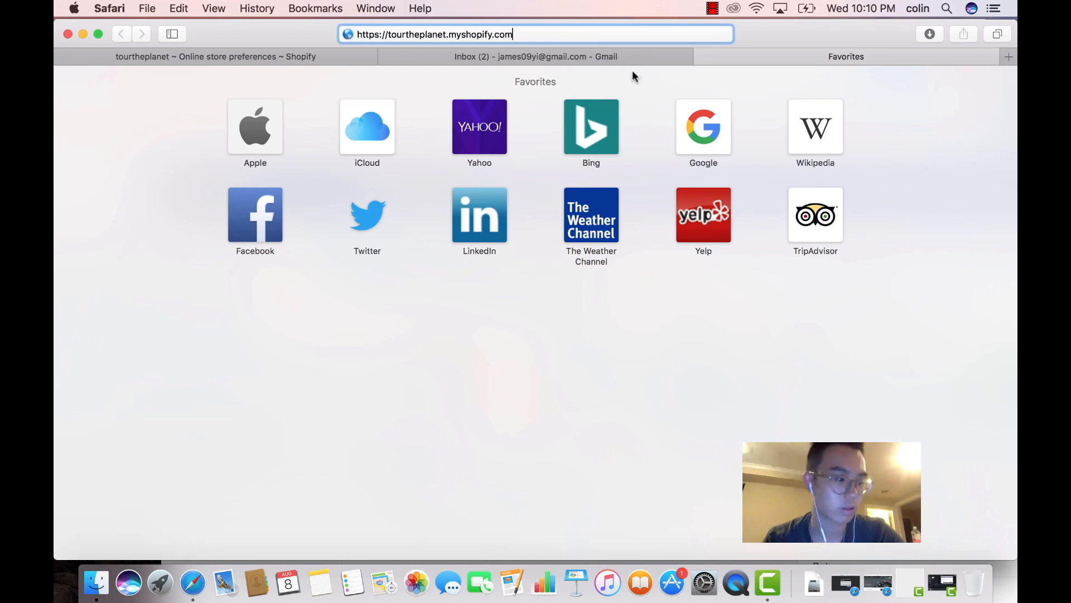
left_click(631, 70)
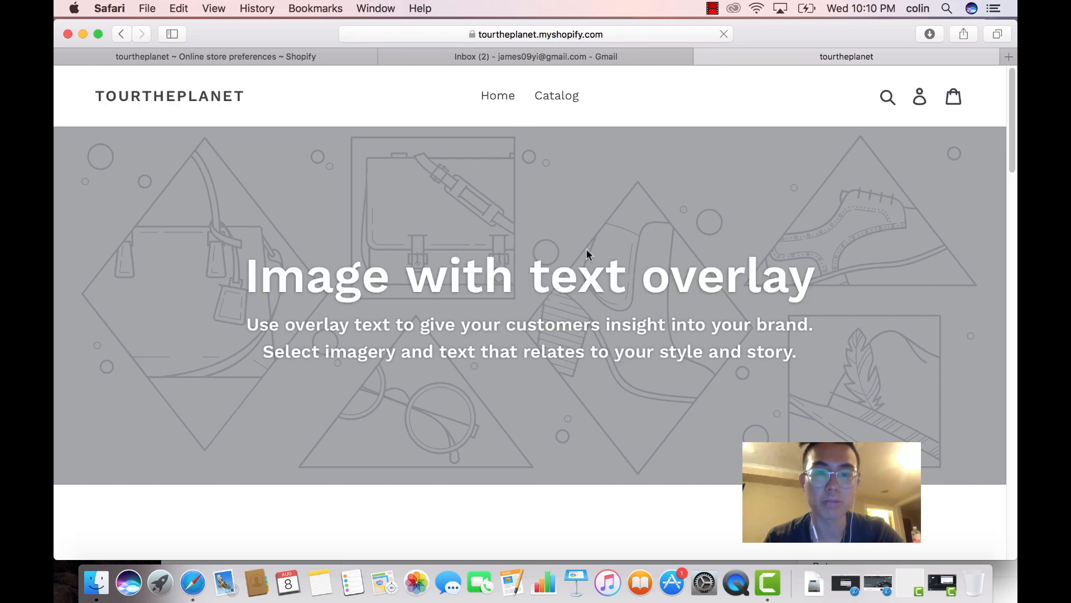
Examine the storefront homepage's banner text and its password protection notice
left_click_drag(579, 277, 798, 353)
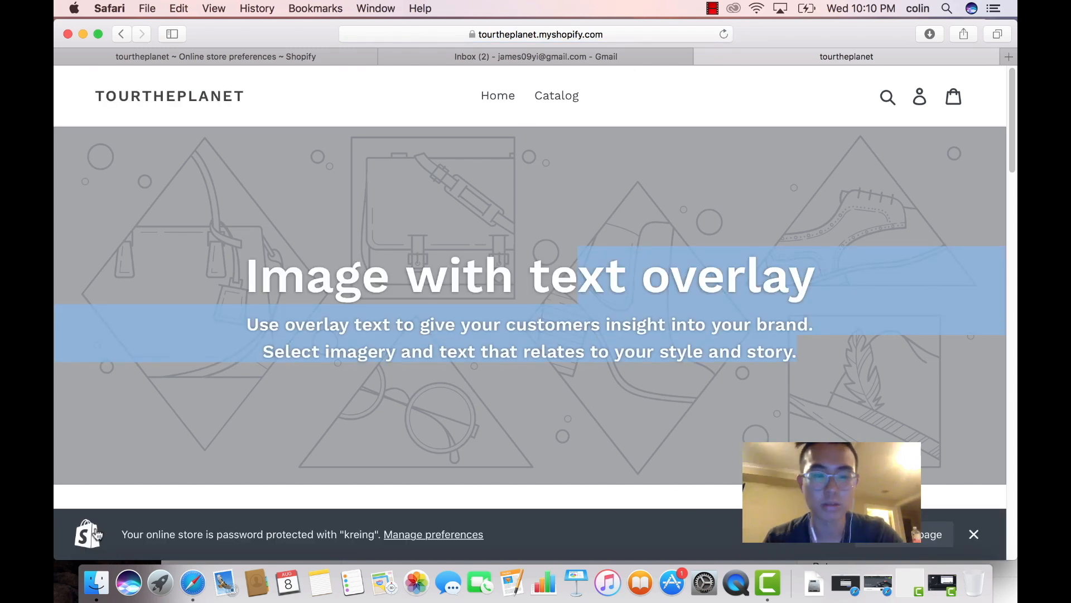
left_click_drag(308, 540, 355, 539)
left_click(618, 186)
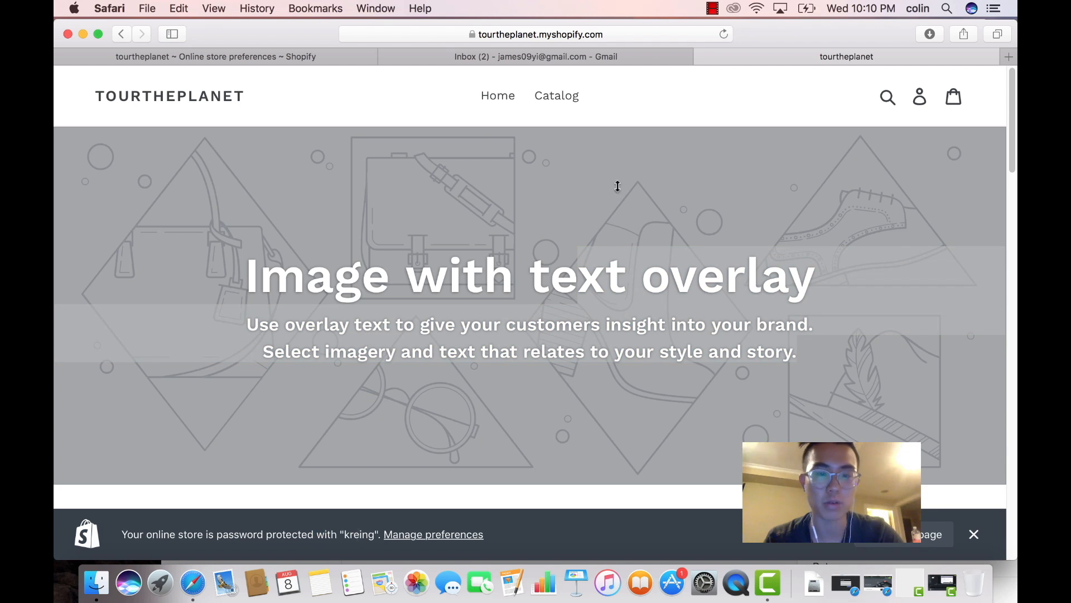
Return to the online store preferences, stay on the page when asked about unsaved changes, and save them
left_click(576, 58)
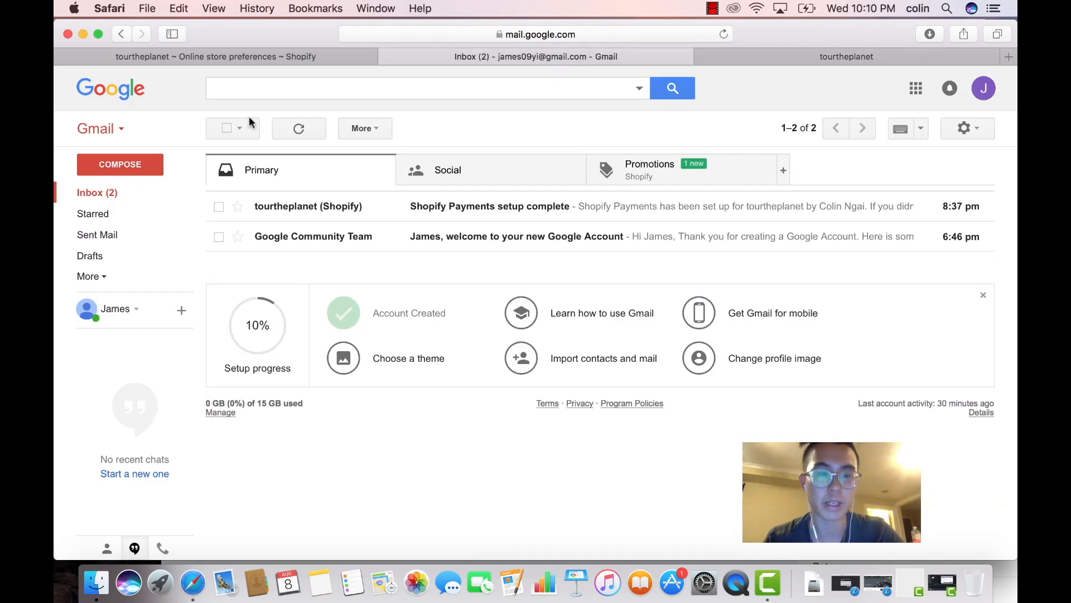
left_click(291, 58)
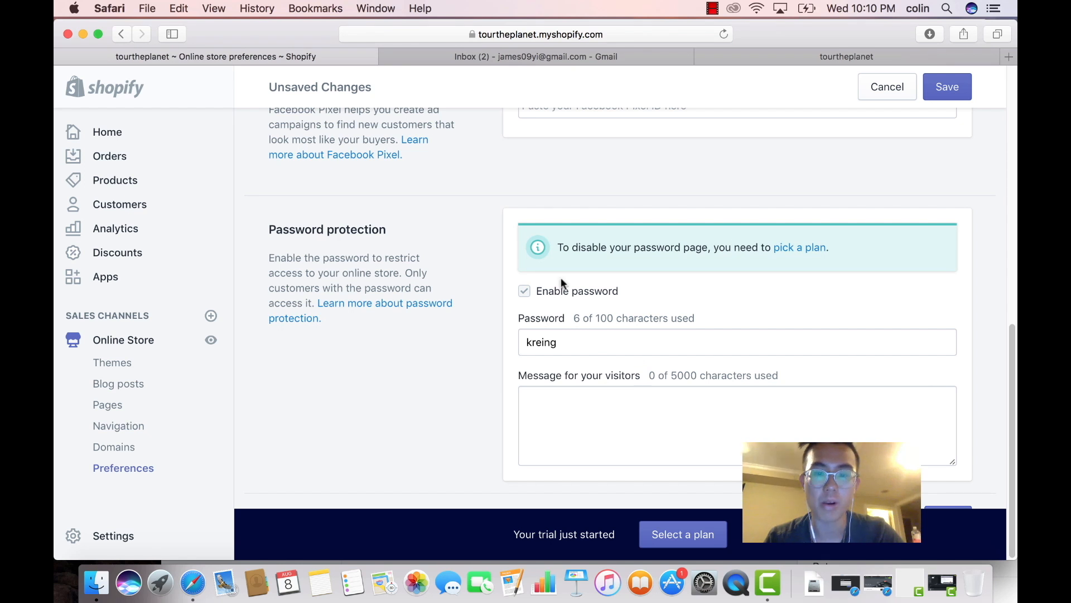
left_click(792, 249)
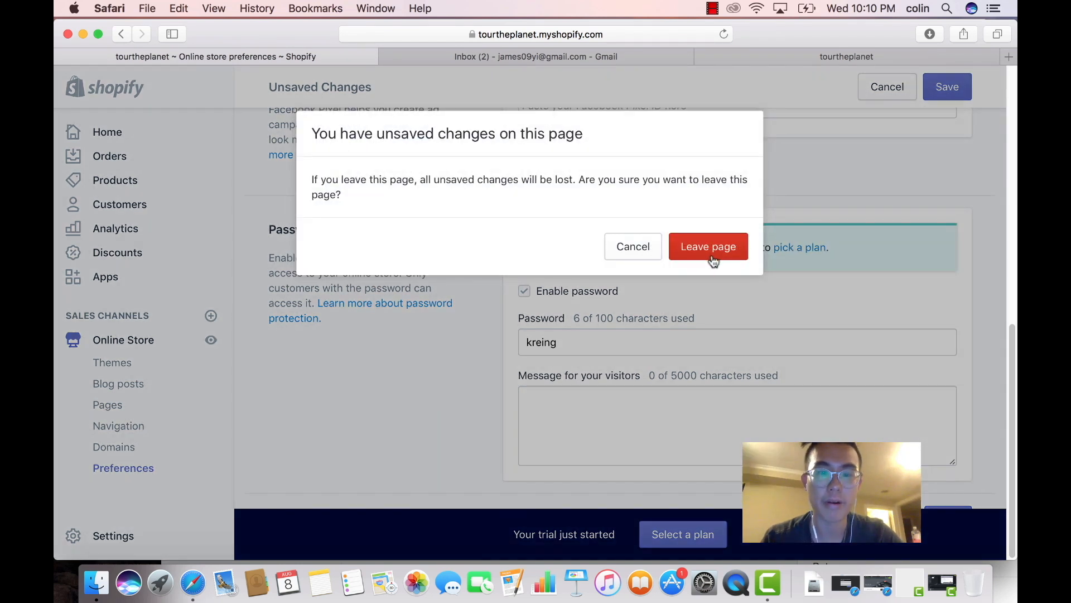
left_click(632, 246)
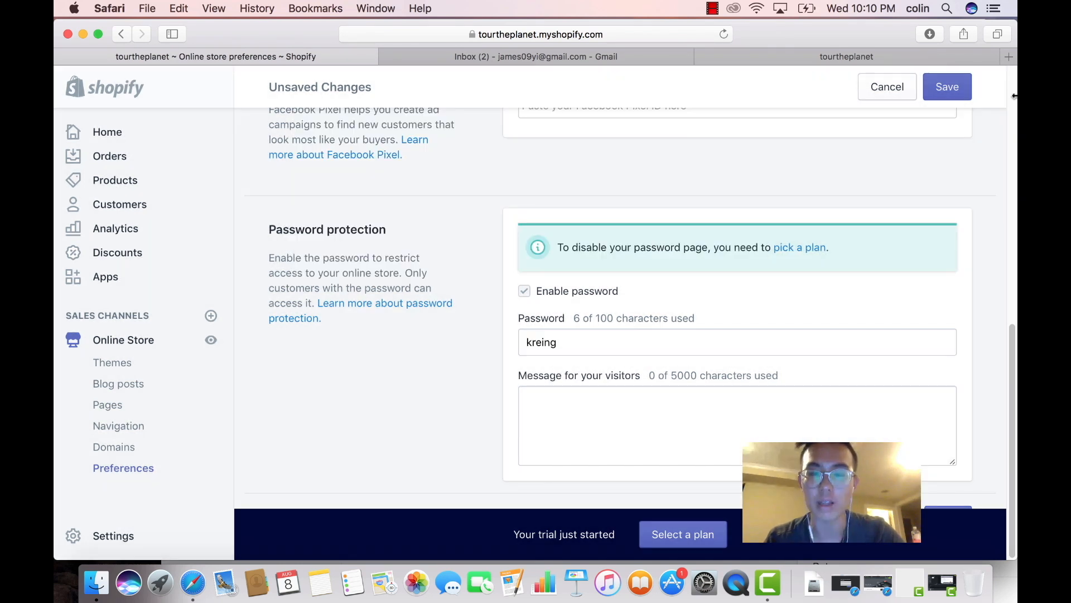
left_click(960, 87)
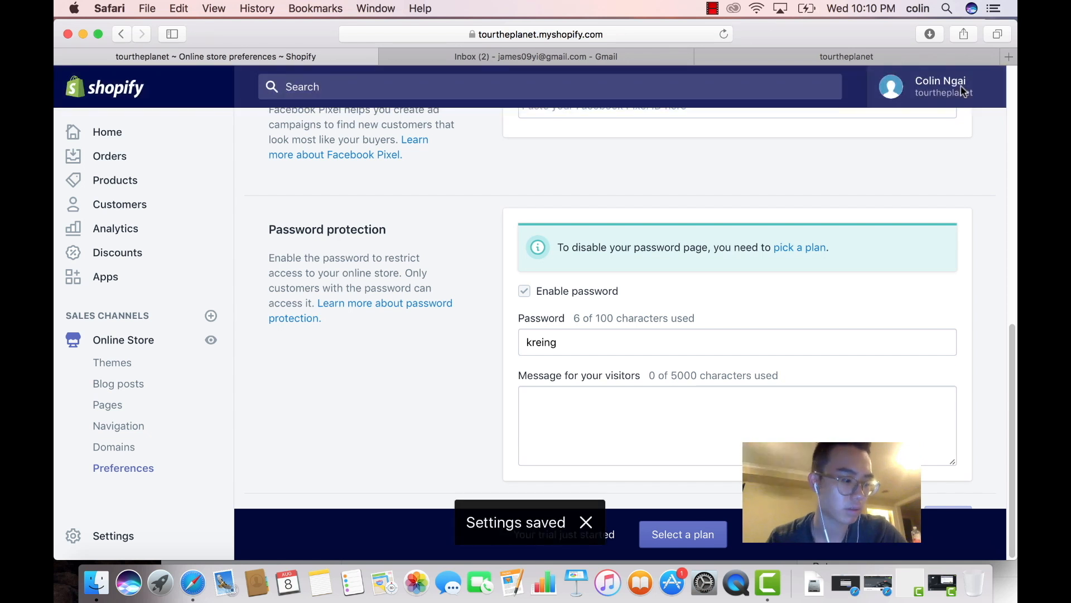
Choose the Basic Shopify plan at $29 per month and view its billing options
left_click(804, 247)
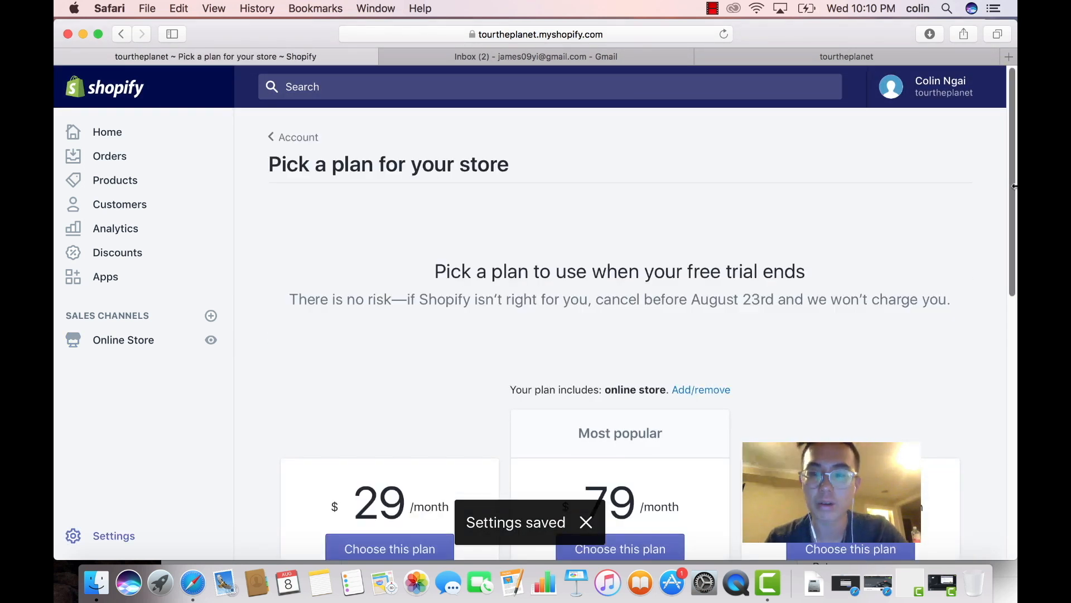
scroll(1007, 276, "down", 5)
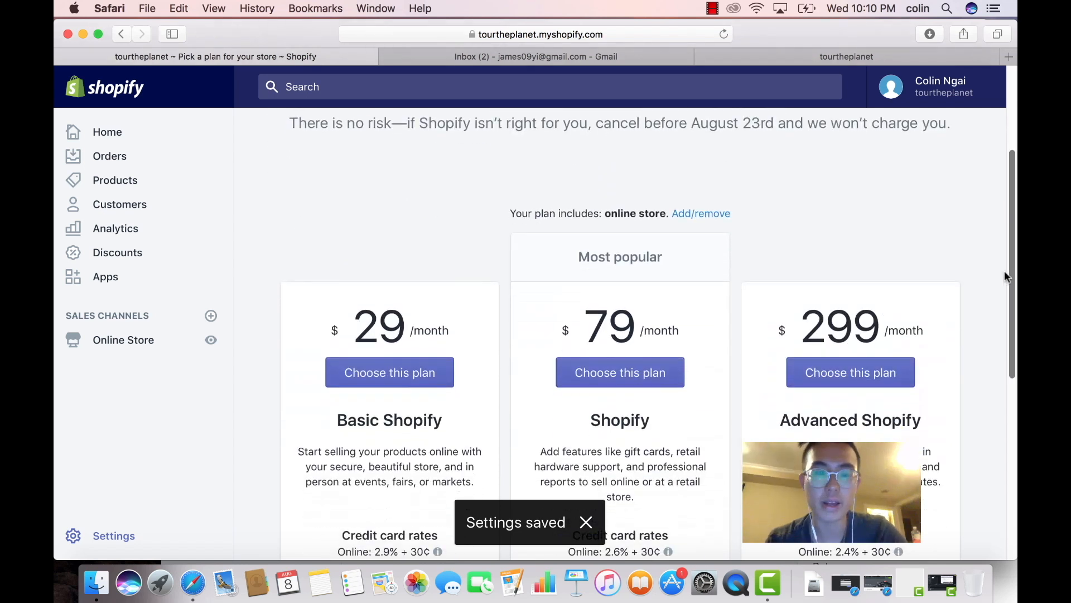
left_click(438, 379)
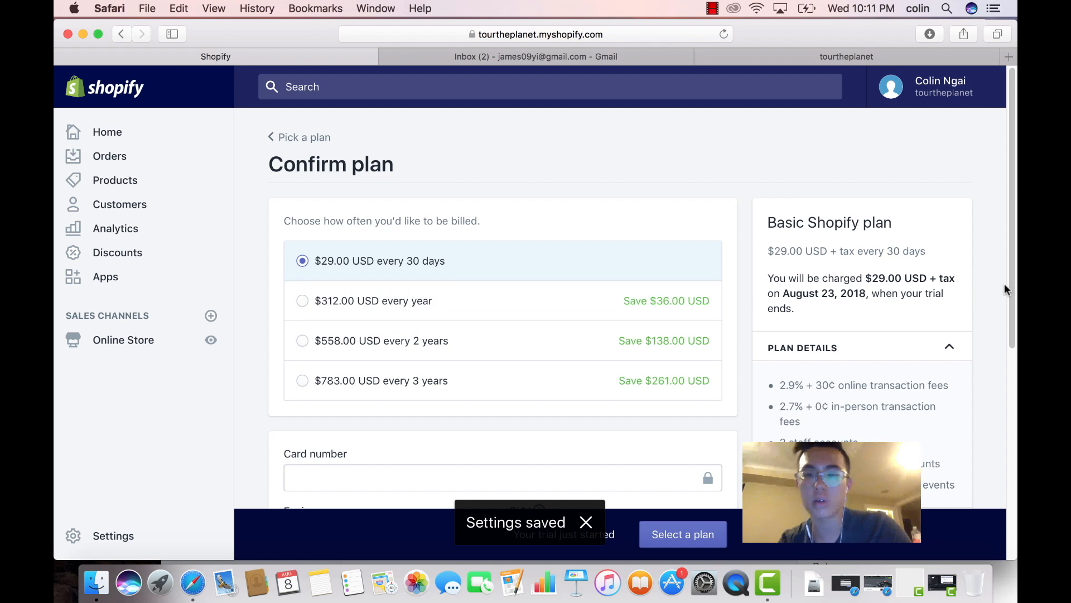
left_click_drag(1011, 282, 986, 368)
scroll(985, 369, "down", 1)
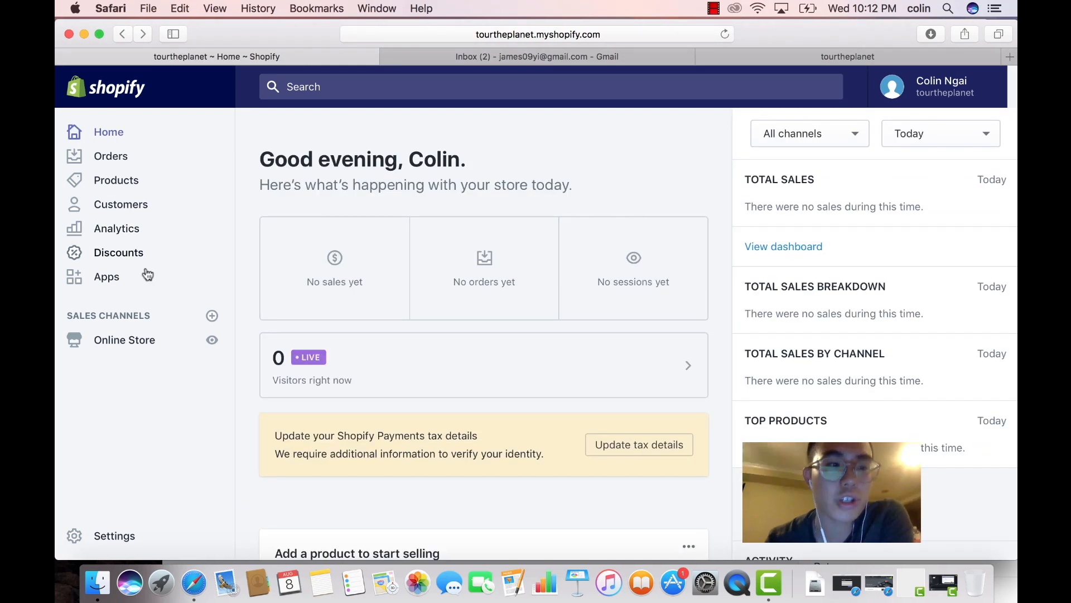
Check the saved homepage title and meta description in the online store preferences
left_click(159, 341)
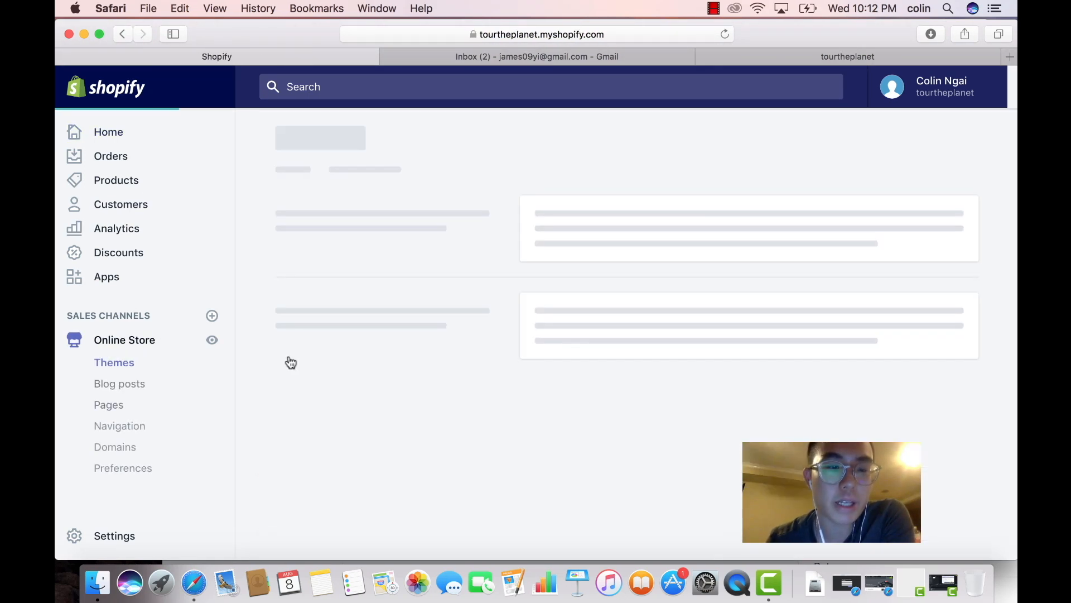
left_click(140, 472)
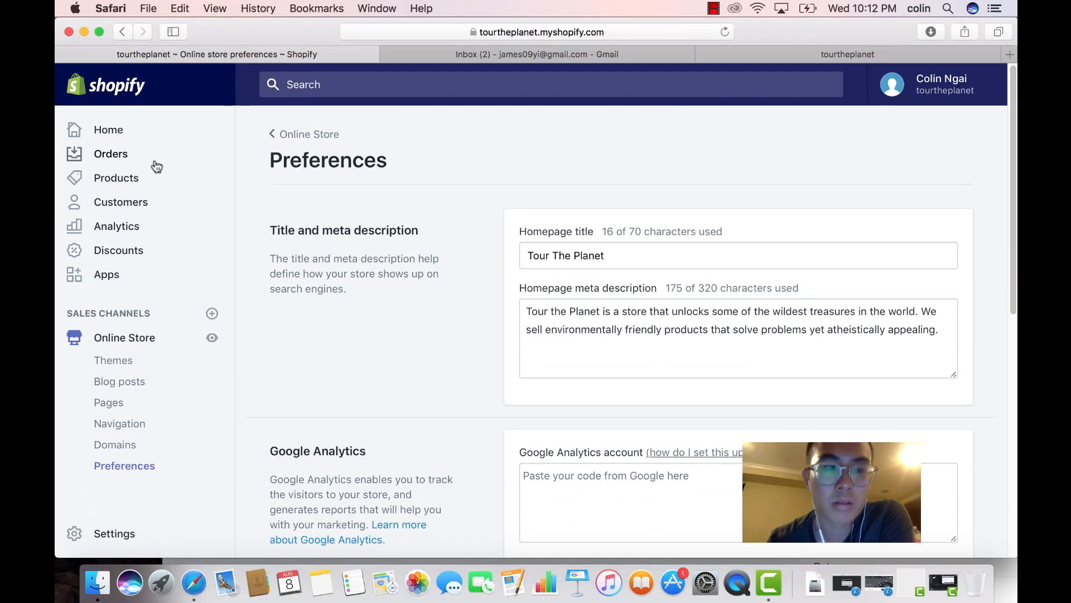
Update the Shopify Payments tax details with the account holder's Social Security number and save them
left_click(114, 135)
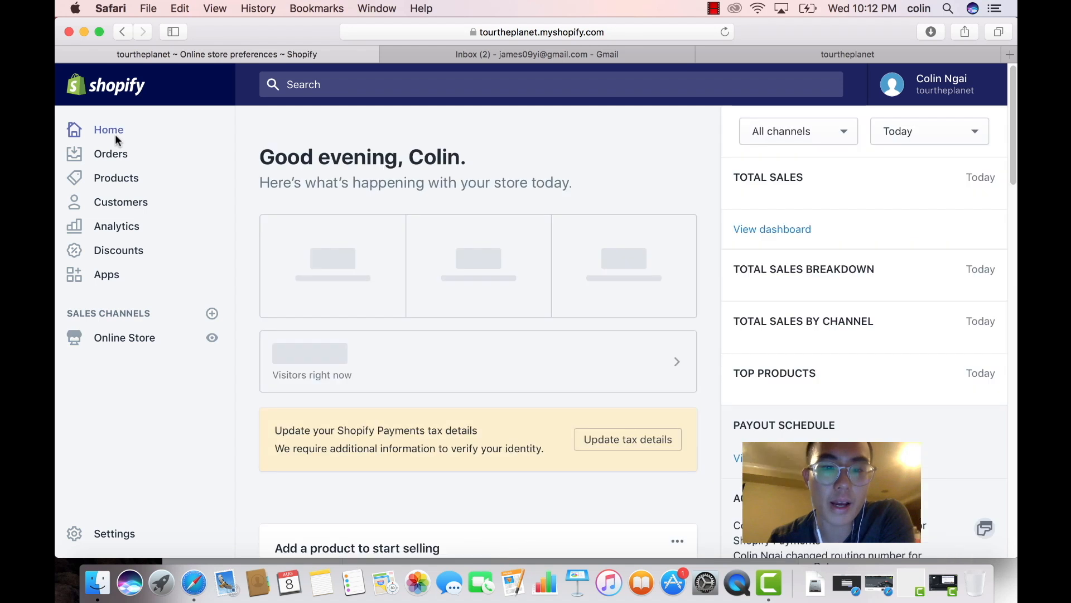
left_click(601, 450)
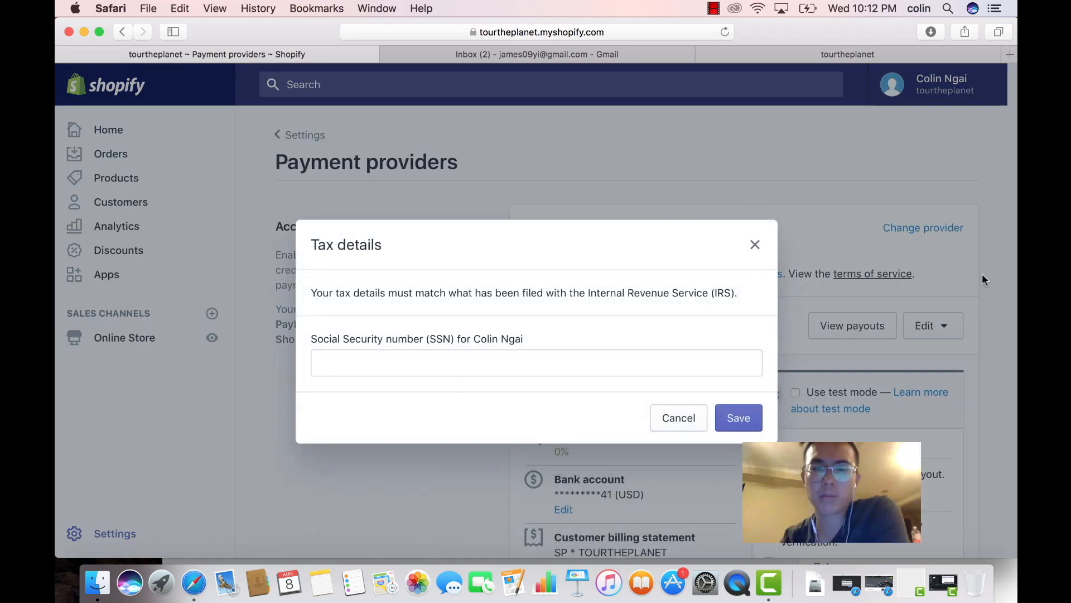
left_click(520, 364)
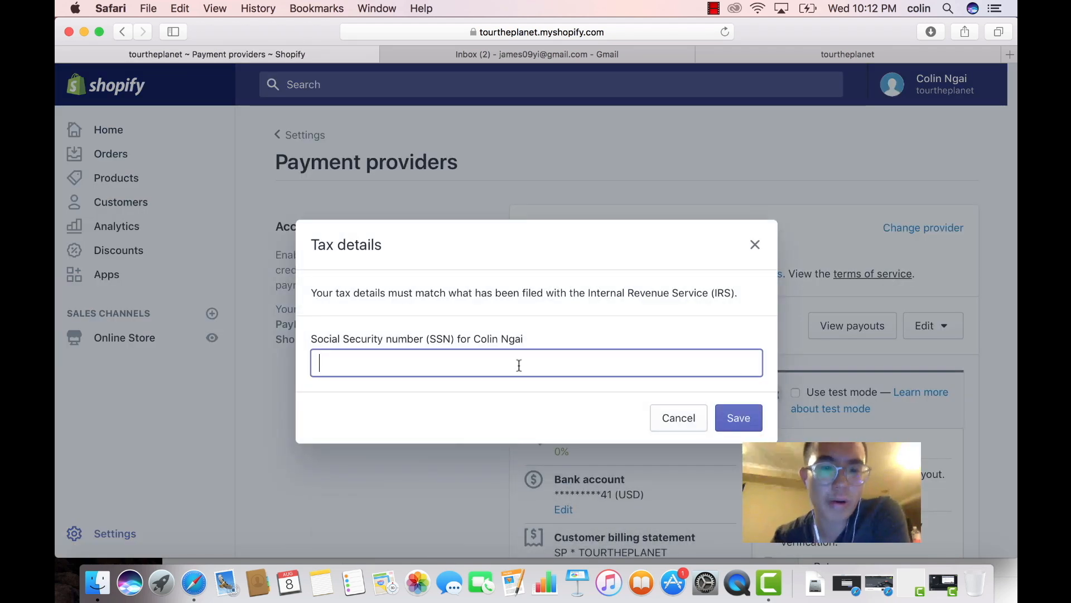
left_click(725, 416)
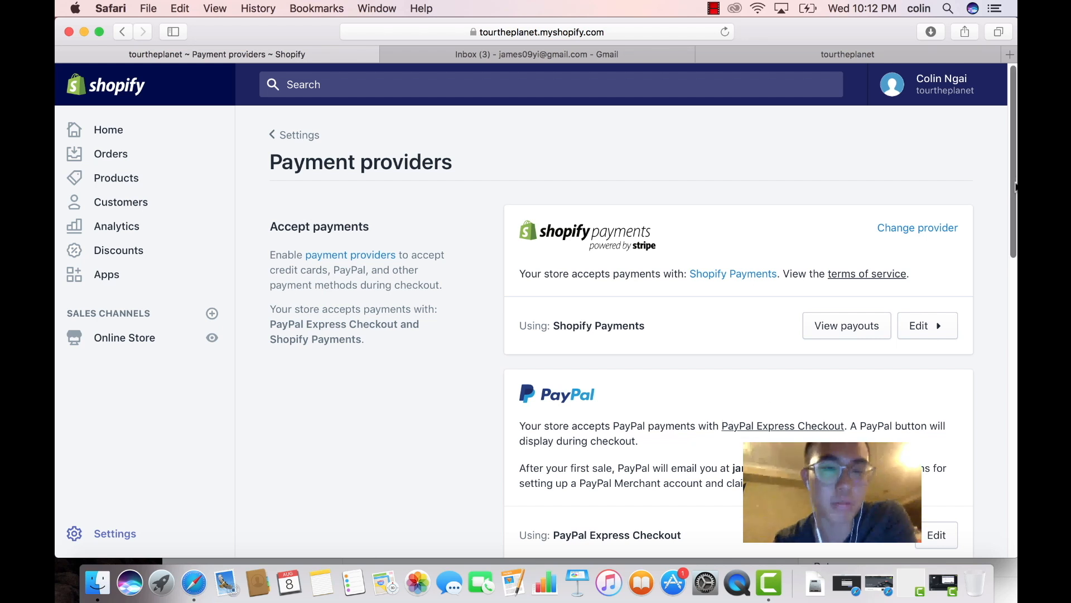
scroll(97, 144, "up", 5)
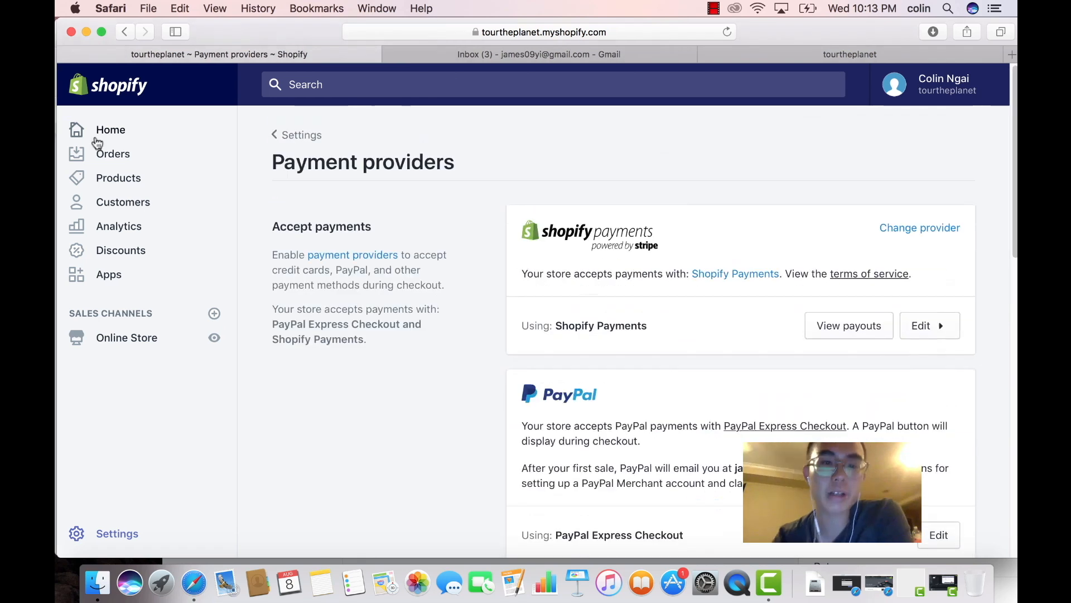
Reopen the online store preferences and go over the Google Analytics account and Facebook Pixel ID fields
left_click(96, 136)
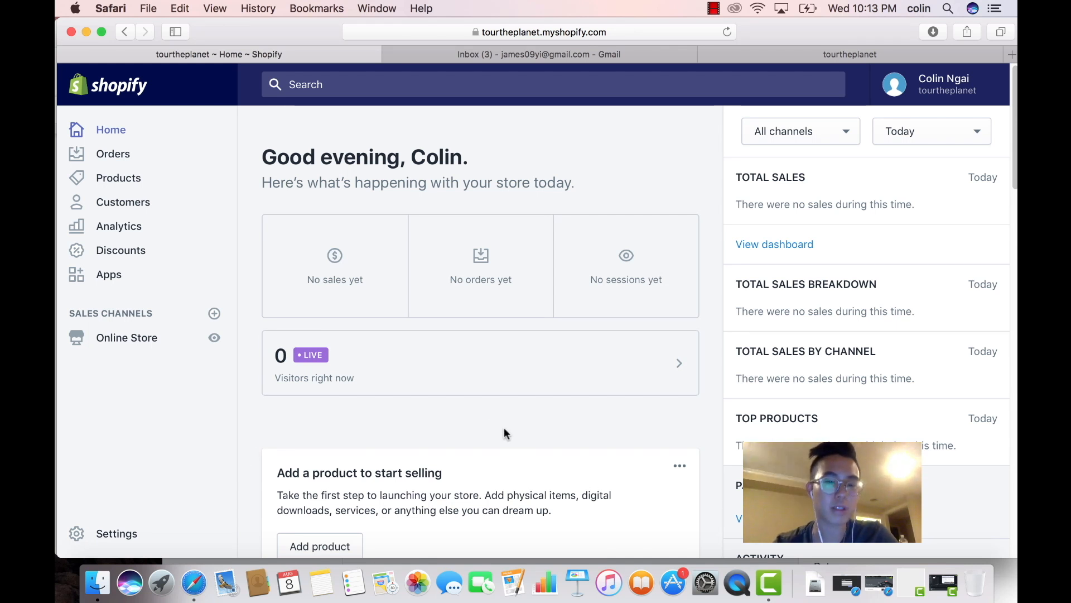
left_click(124, 346)
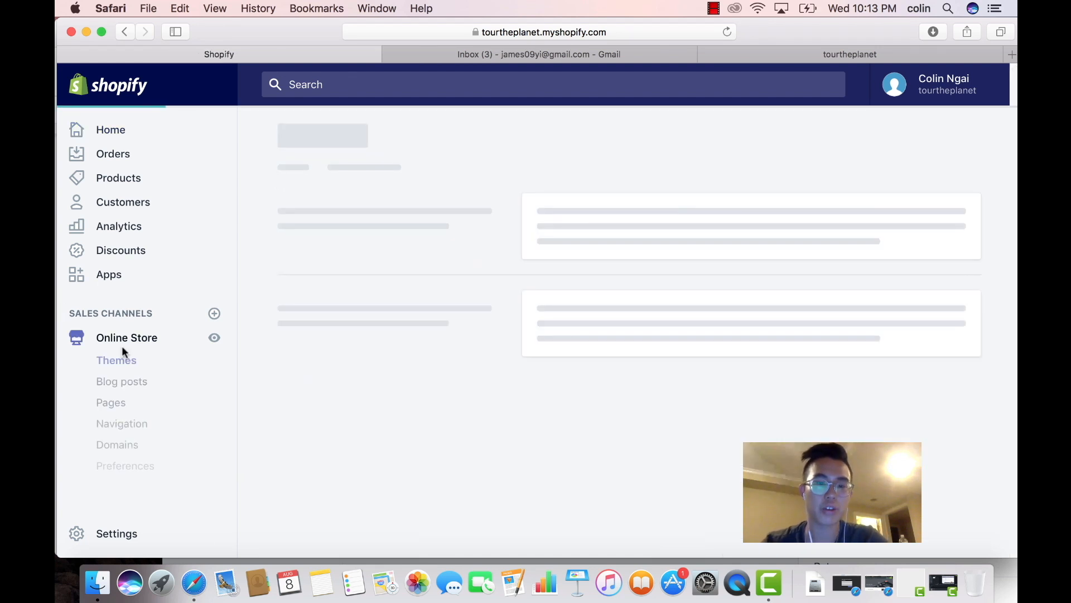
left_click(128, 471)
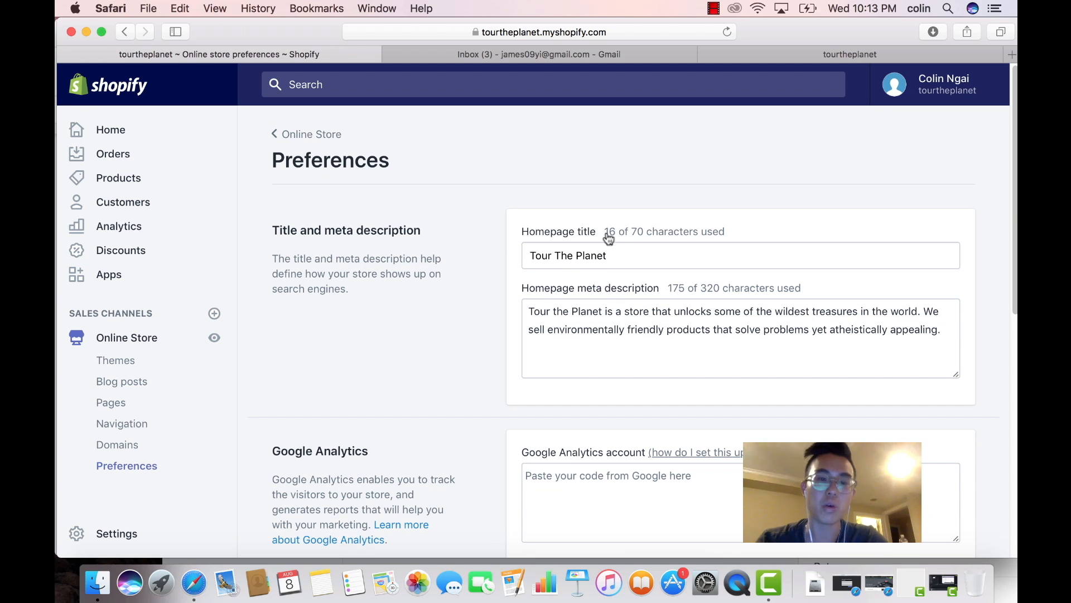
scroll(1015, 307, "down", 6)
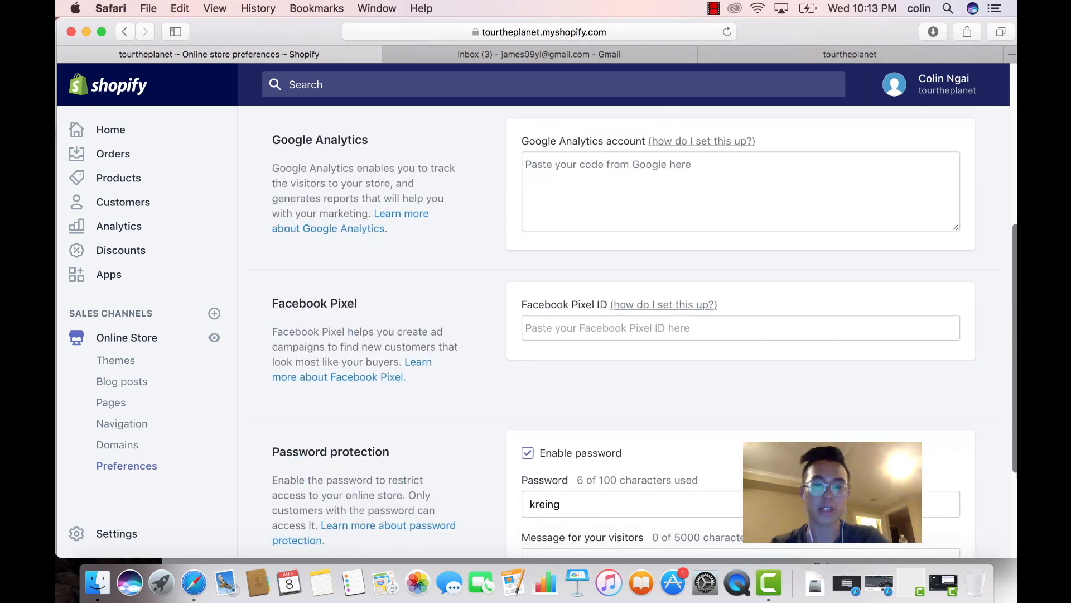
left_click(575, 163)
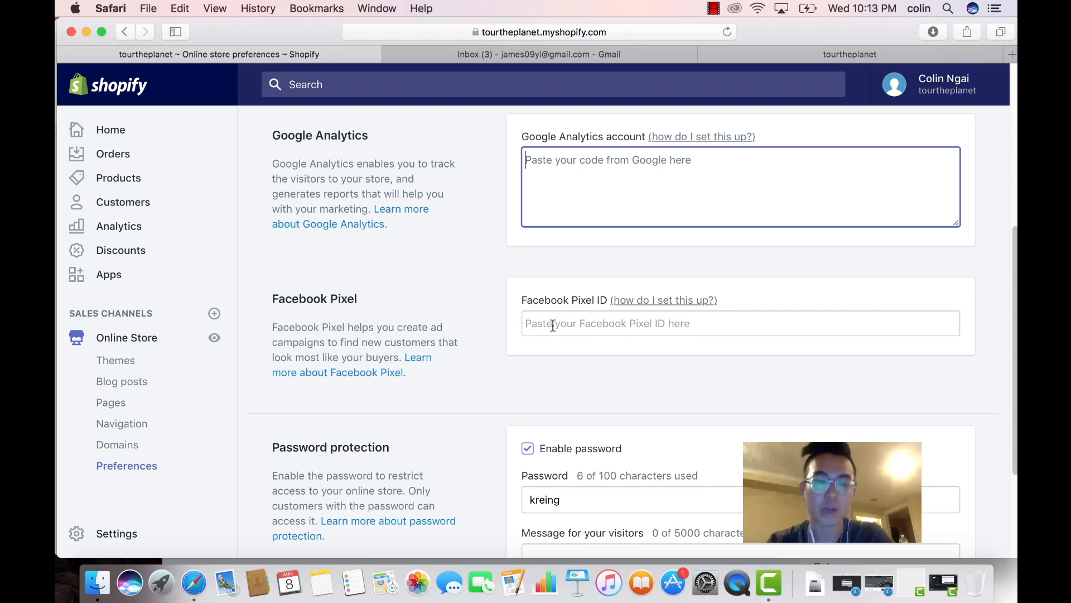
left_click(563, 321)
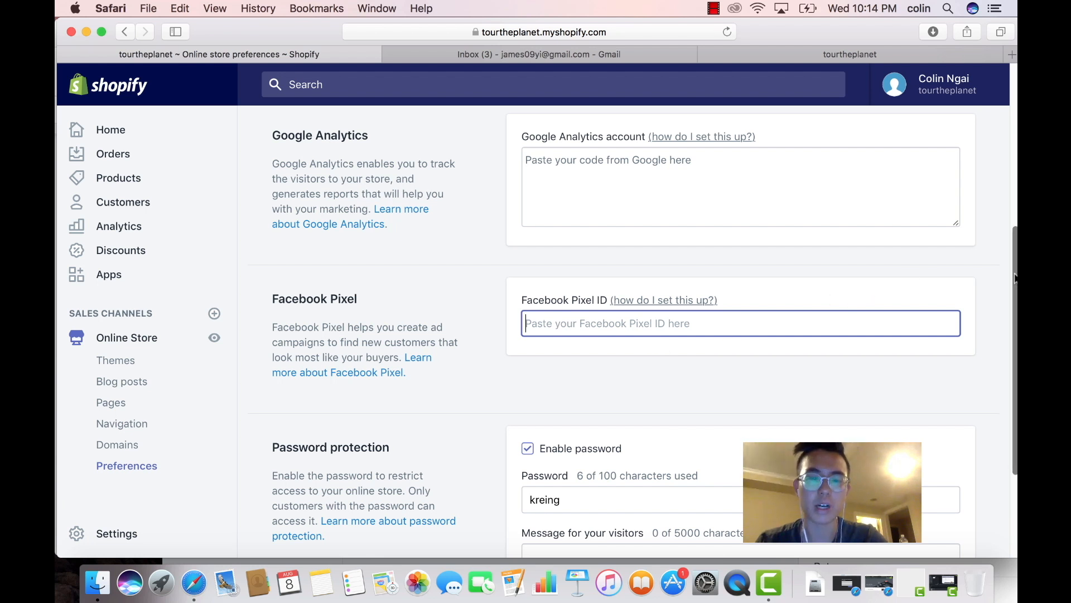
Turn off password protection for the online store and save the preferences
scroll(1014, 279, "down", 5)
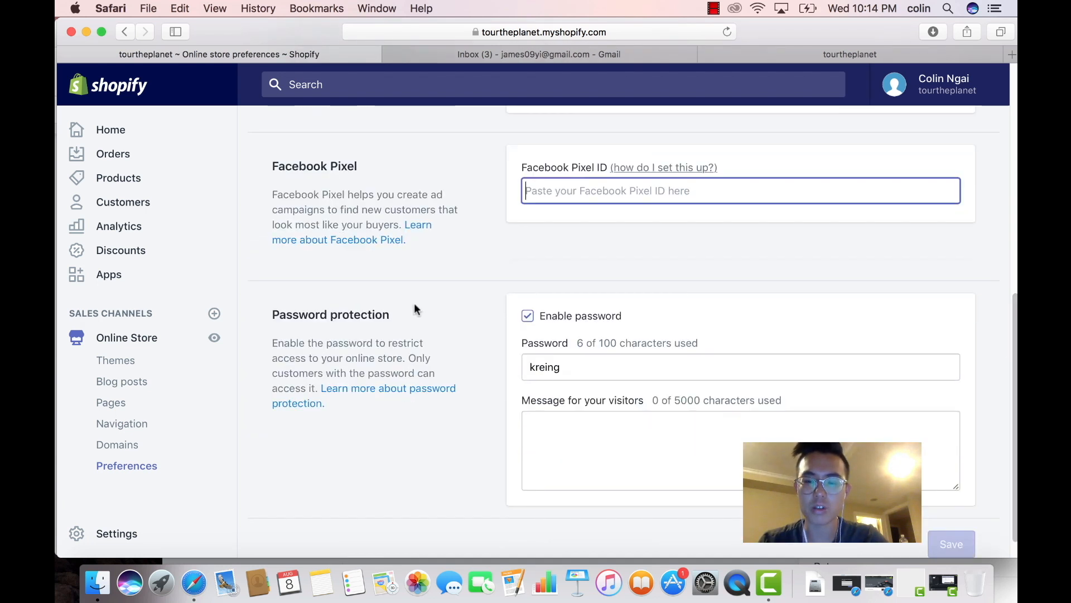
left_click(524, 317)
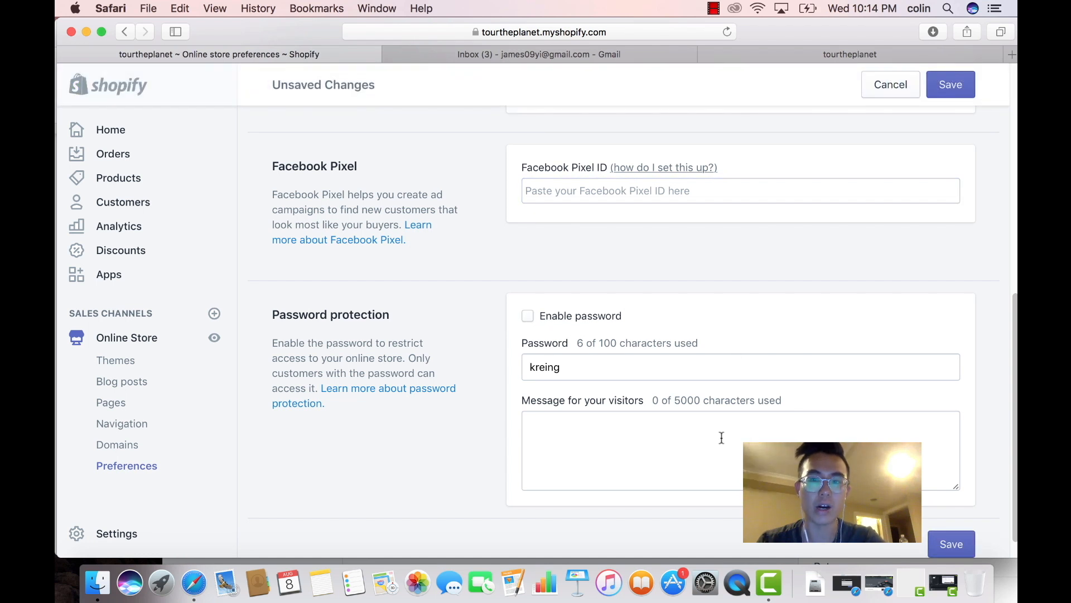
left_click(940, 542)
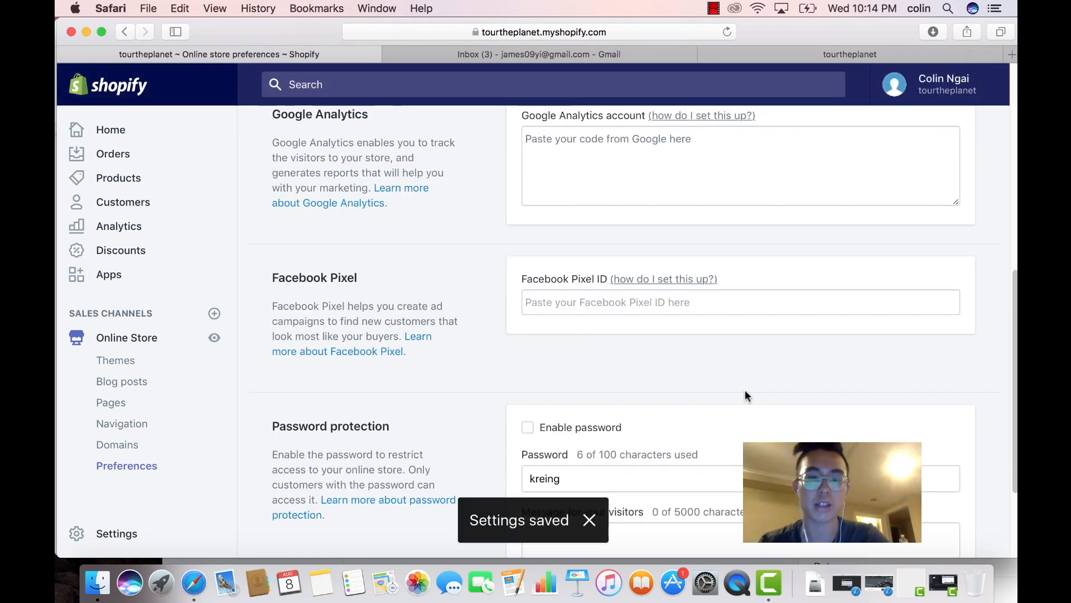
Check the online store's status notice and review the saved preferences down to the password protection section
left_click_drag(329, 209, 501, 214)
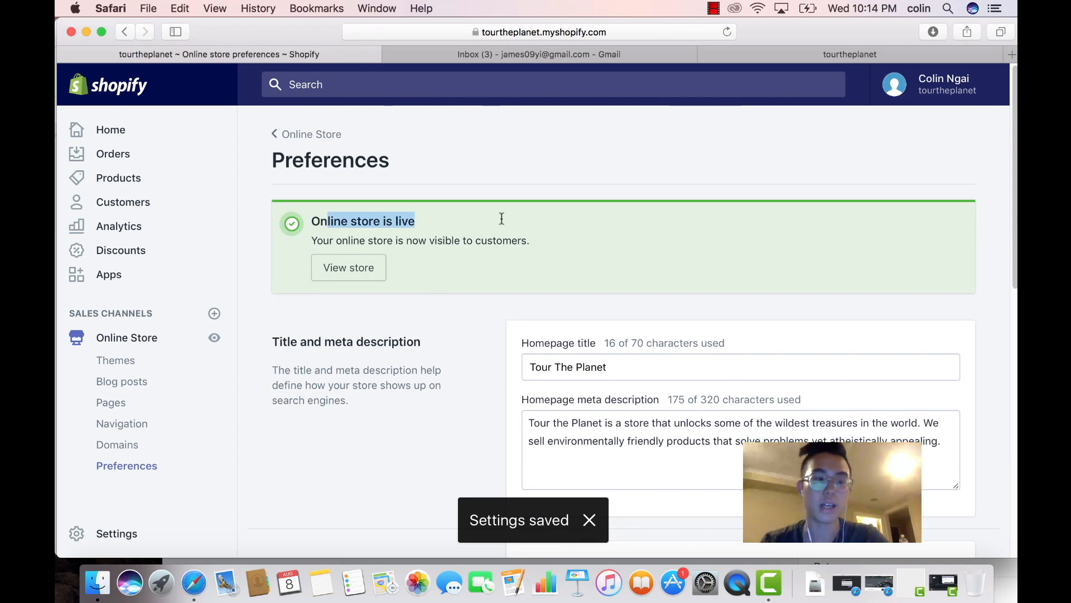
left_click(526, 234)
scroll(985, 270, "down", 7)
scroll(985, 270, "down", 4)
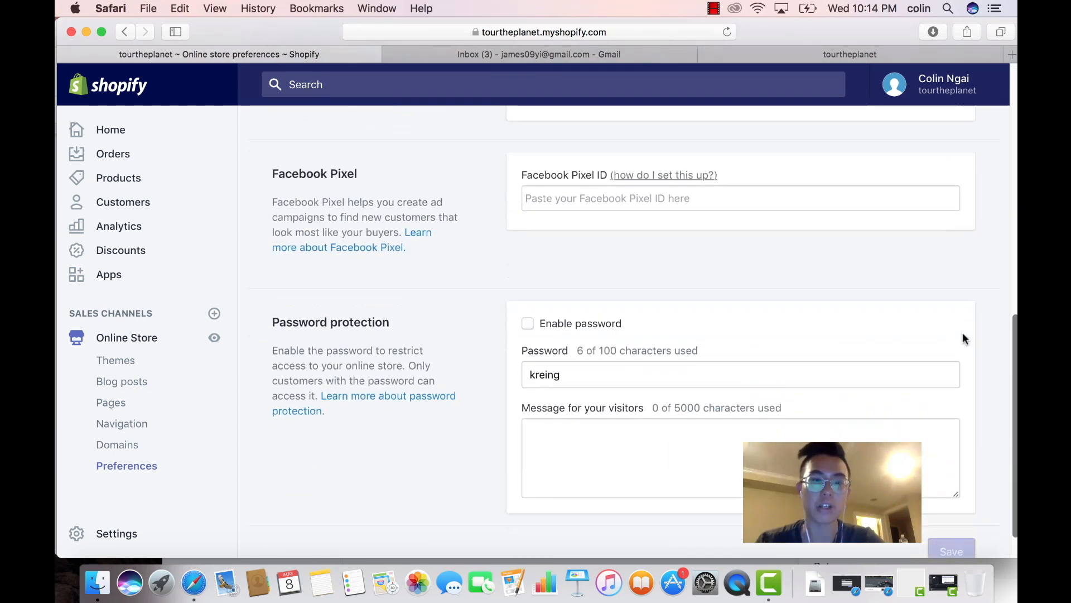
scroll(947, 387, "up", 15)
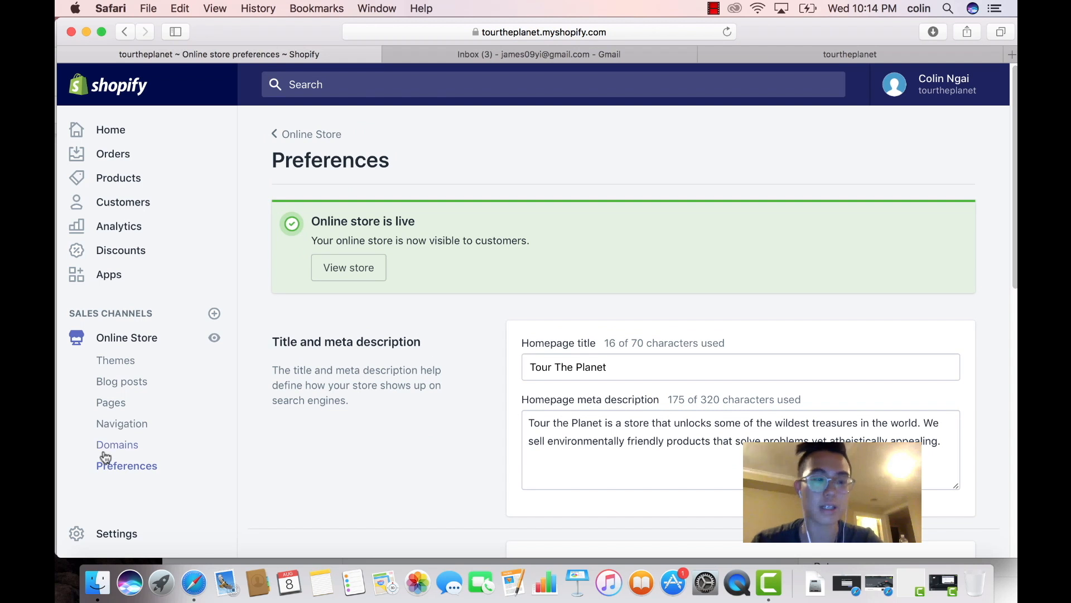